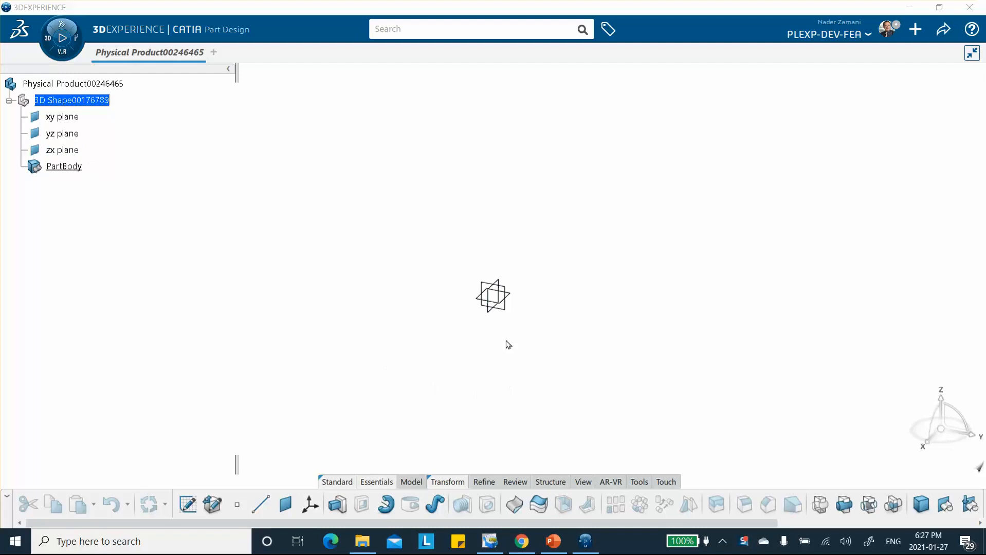
# Create a coordinate point at X 0 mm, Y 30 mm, Z 0 mm.
pyautogui.click(239, 506)
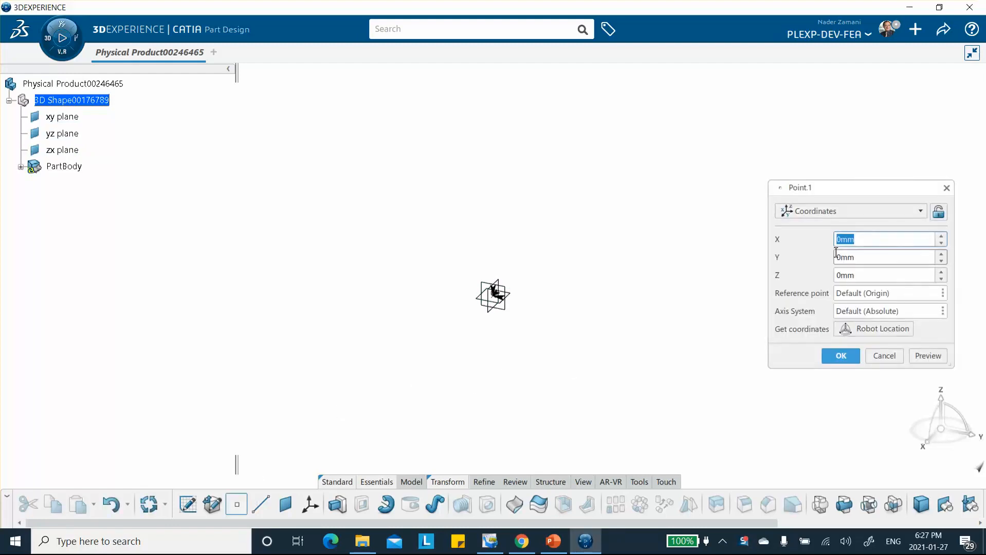
pyautogui.click(839, 258)
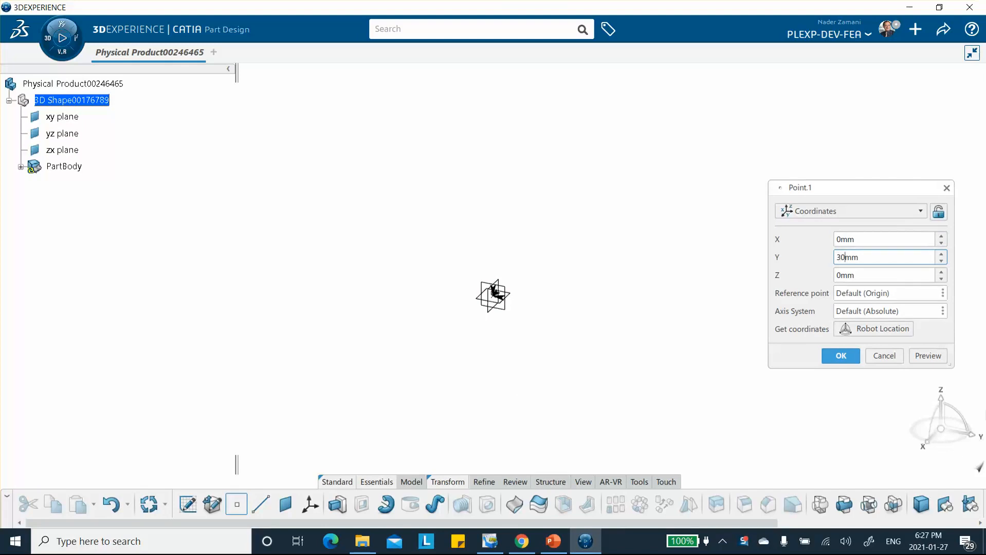
pyautogui.click(849, 357)
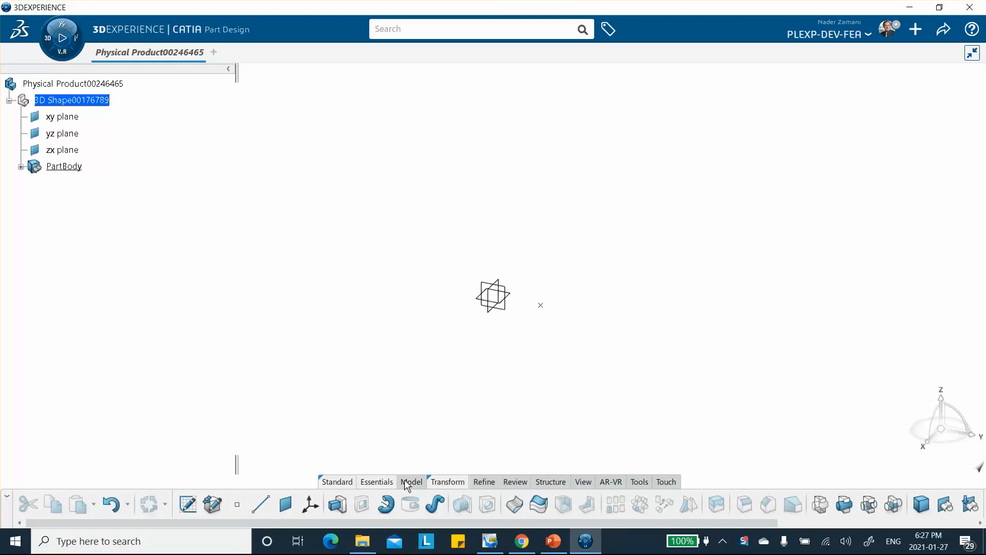
# Create a second coordinate point on the Y axis, farther from the origin than the first point.
pyautogui.click(238, 504)
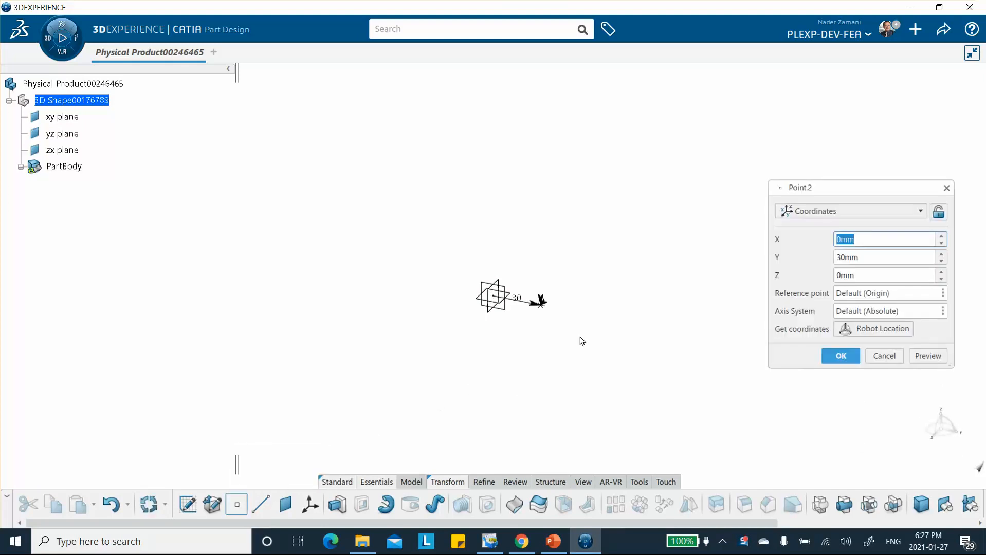
pyautogui.click(841, 257)
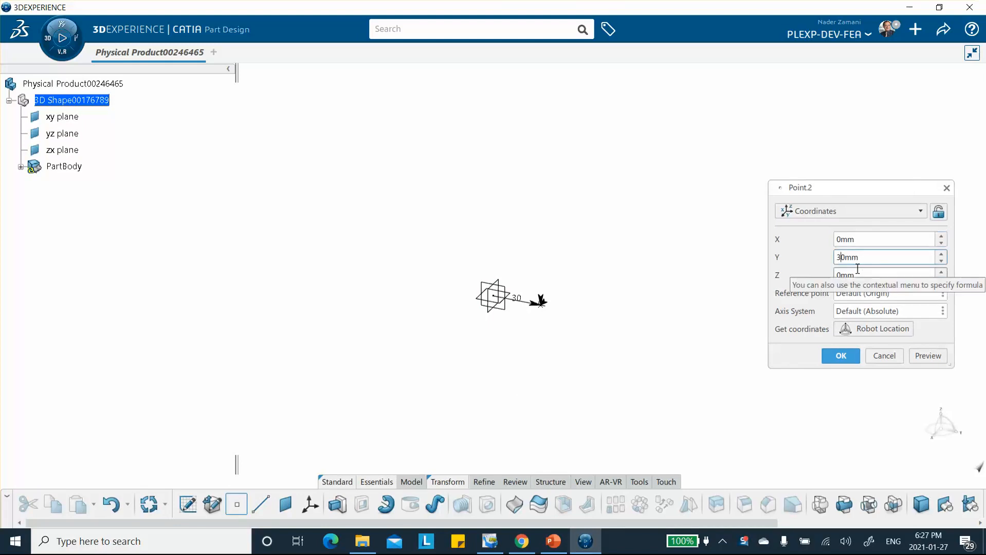
pyautogui.press('BackSpace')
pyautogui.click(840, 355)
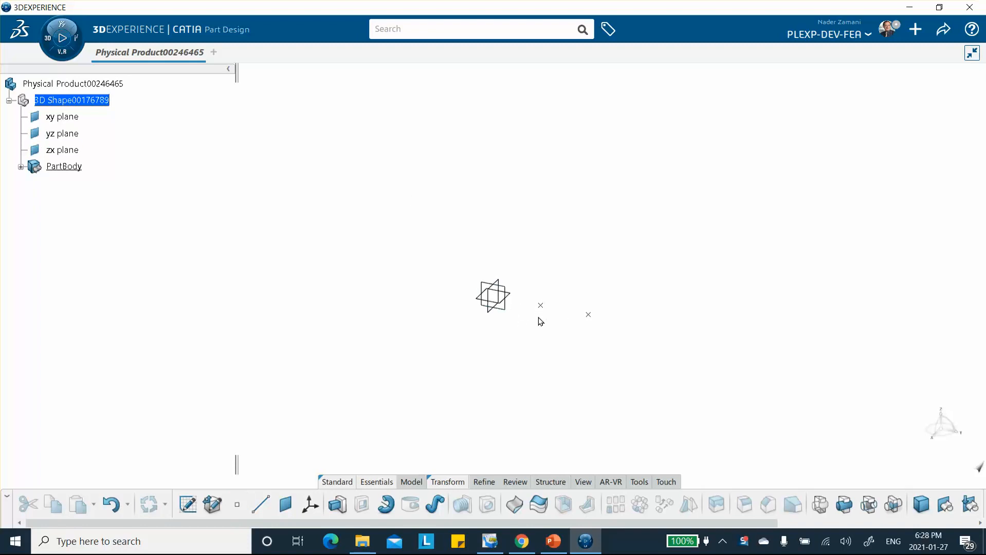
# Switch to the Structural Model Creation app and create a finite element model with main bodies as supports and automatic initialization.
pyautogui.moveTo(539, 236); pyautogui.dragTo(442, 214, button='middle')
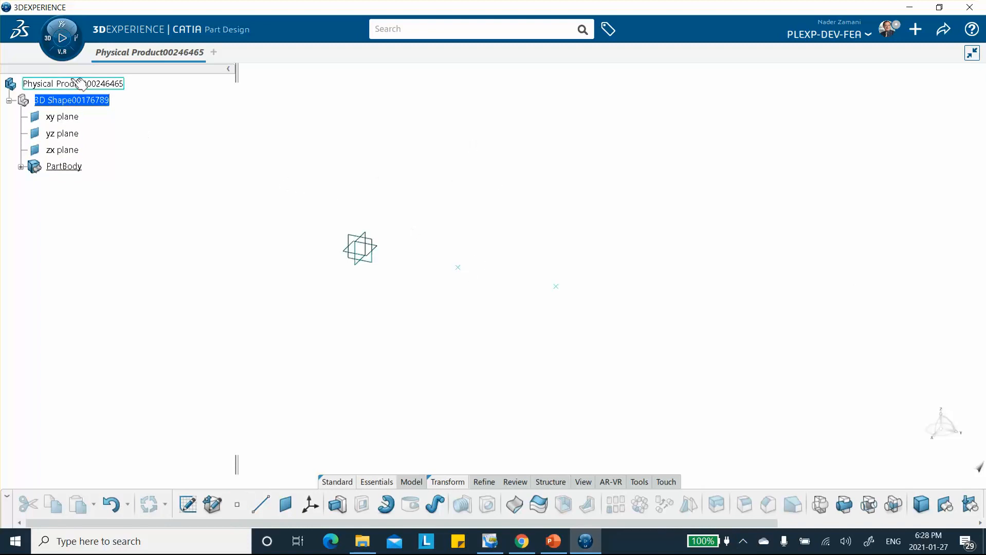
pyautogui.click(47, 41)
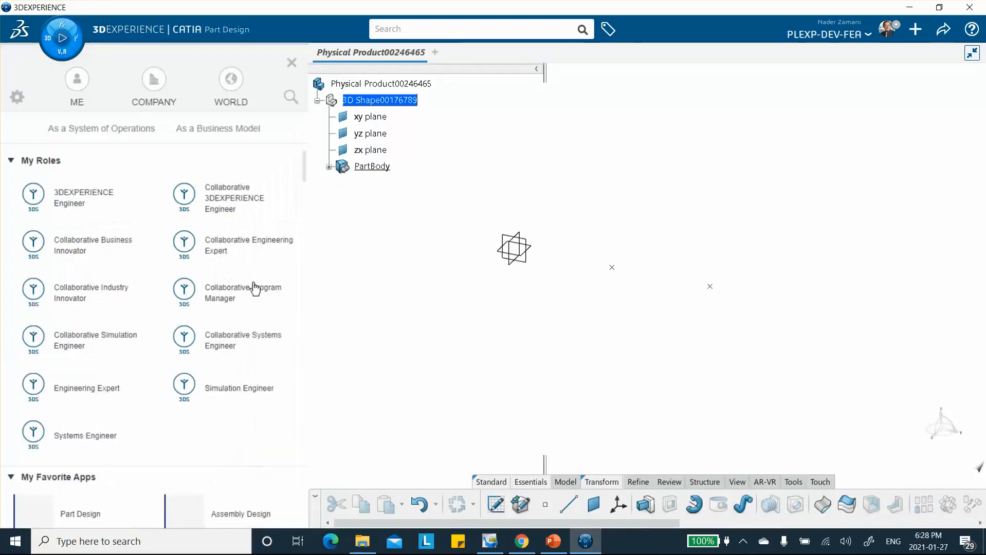
pyautogui.scroll(-4, 254, 341)
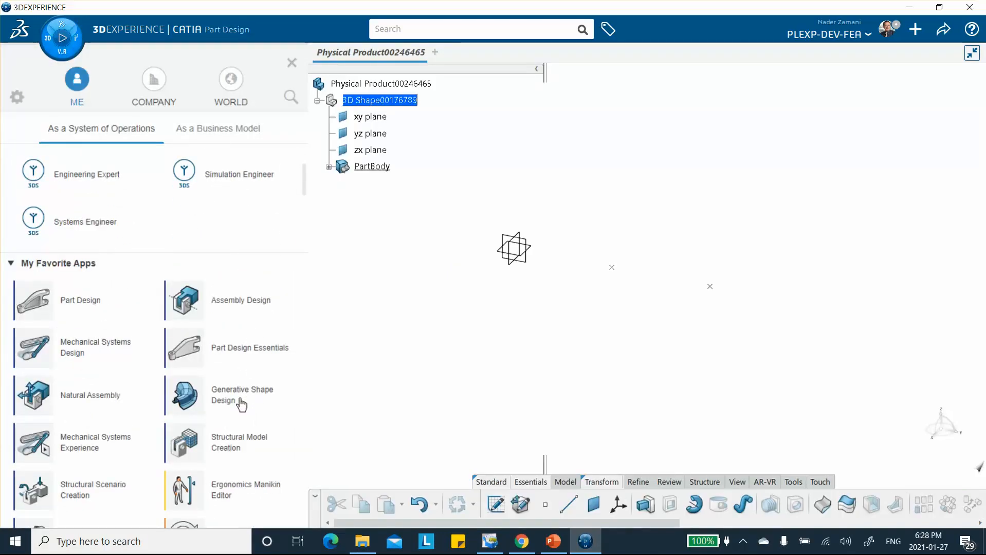
pyautogui.click(230, 445)
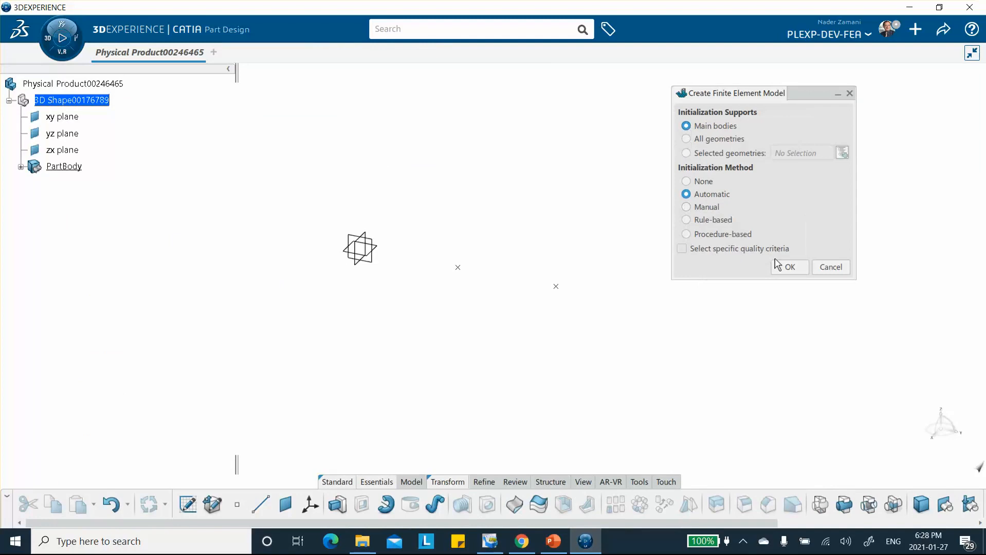
pyautogui.click(789, 267)
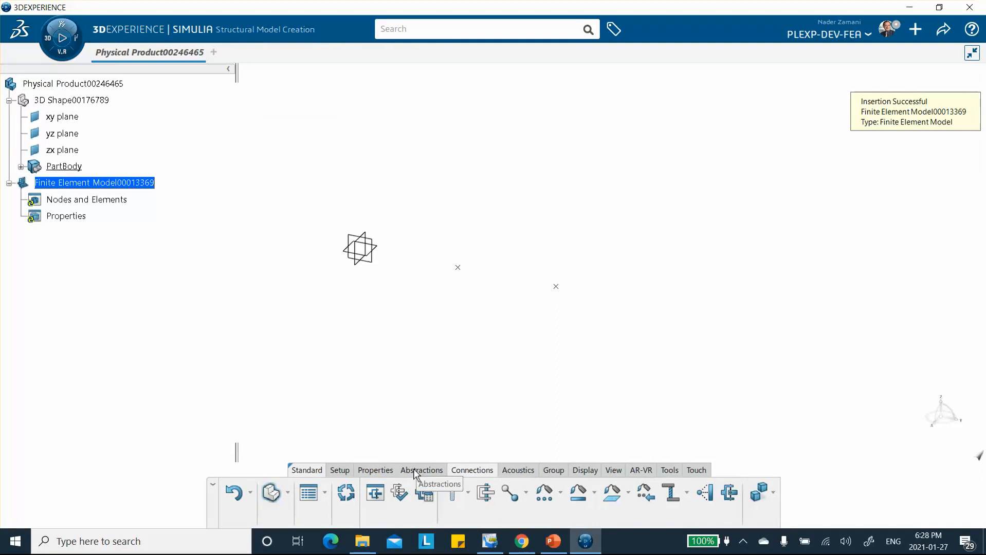
# Create a point inertia with a mass of 10000 kg on the point nearer the origin.
pyautogui.click(416, 470)
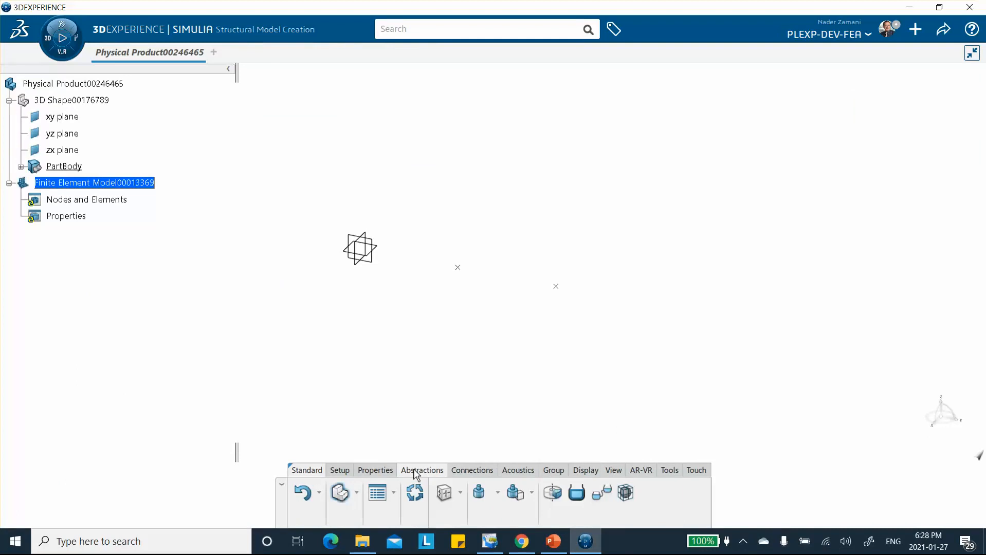
pyautogui.click(478, 494)
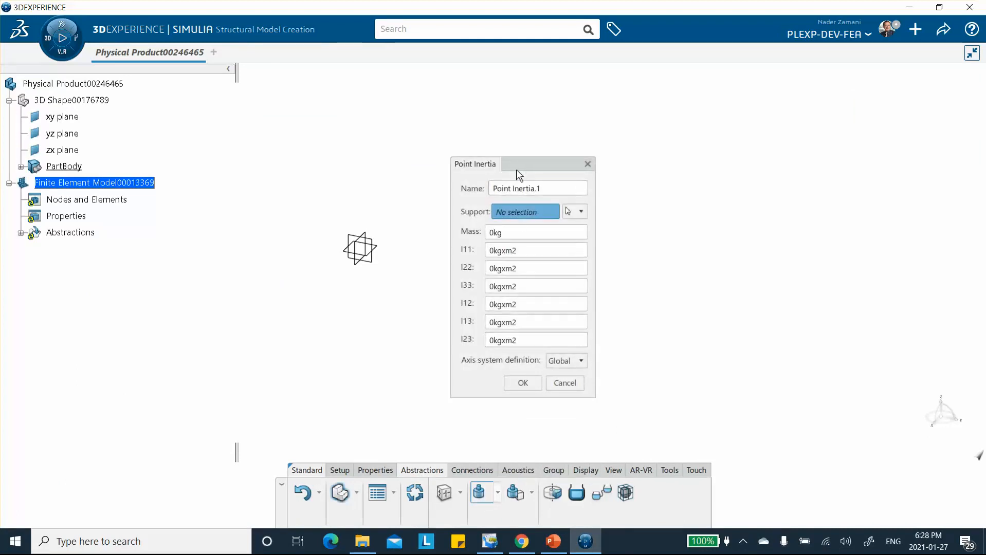
pyautogui.moveTo(559, 162); pyautogui.dragTo(756, 153)
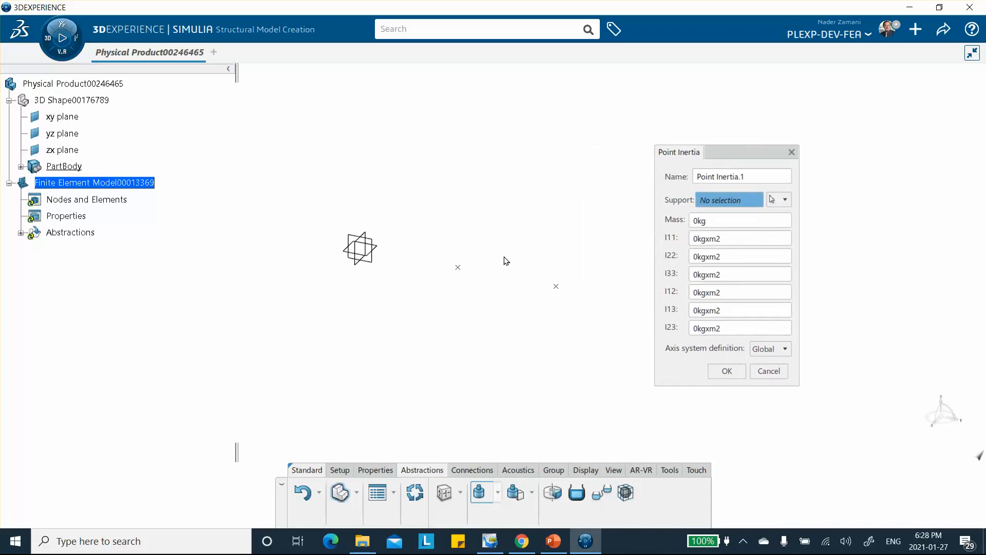
pyautogui.click(459, 267)
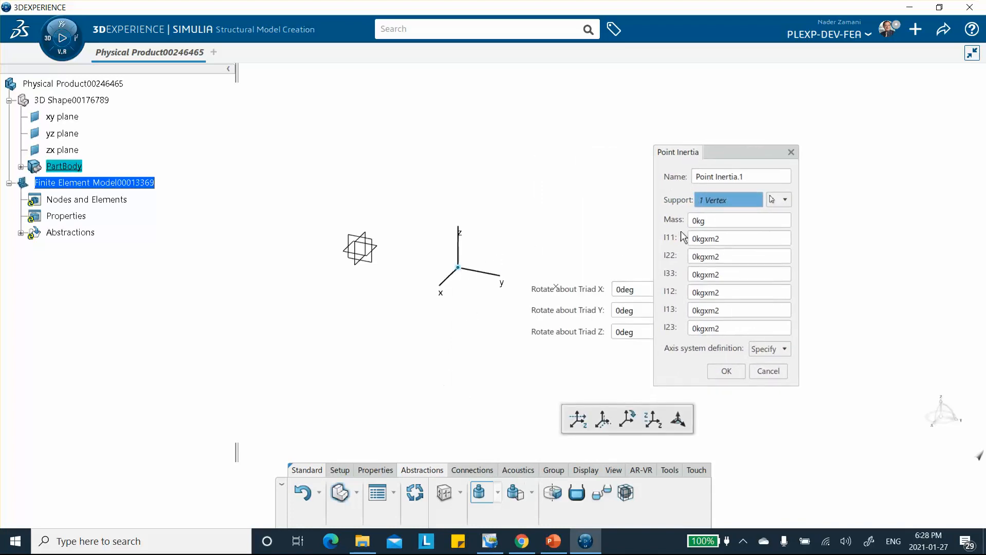
pyautogui.click(705, 221)
pyautogui.doubleClick(693, 220)
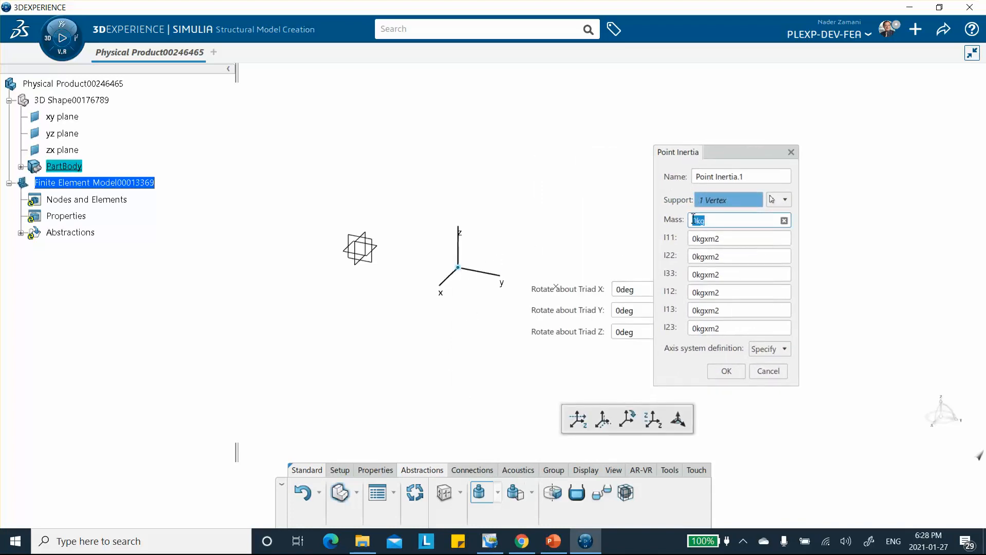
pyautogui.click(691, 220)
pyautogui.write('100')
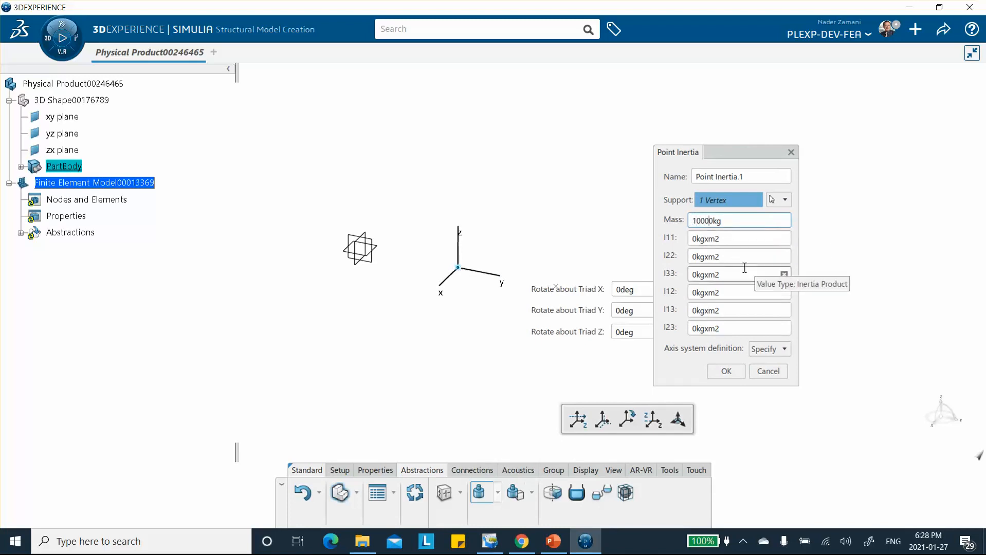
pyautogui.write('0')
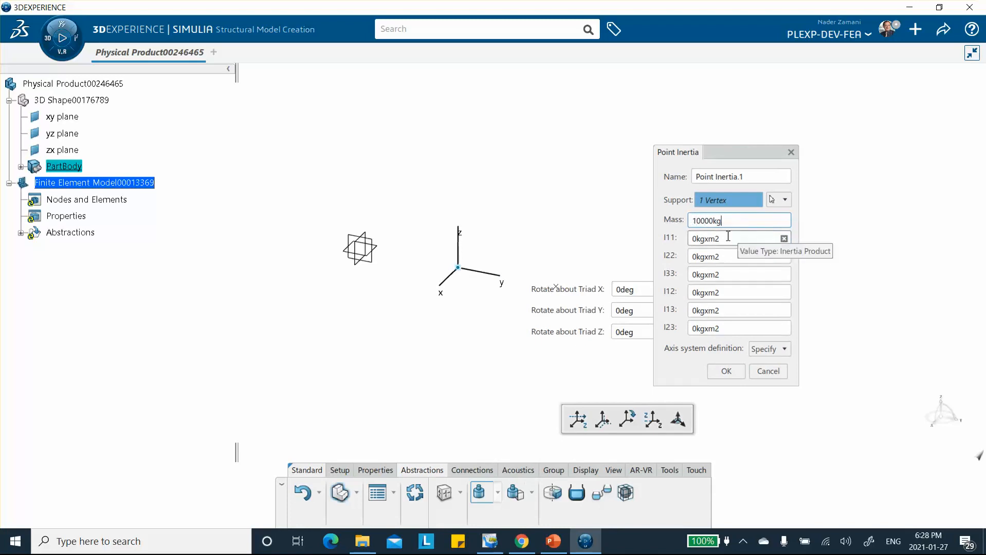
pyautogui.click(726, 370)
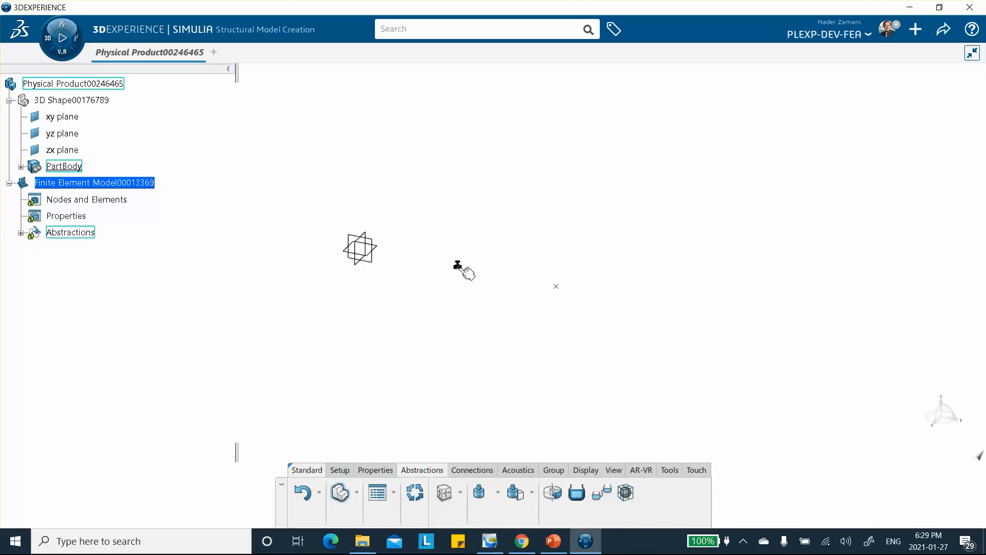
# Start a linear axial spring connection with the point-mass vertex as support 1 and the outer point as support 2.
pyautogui.click(469, 471)
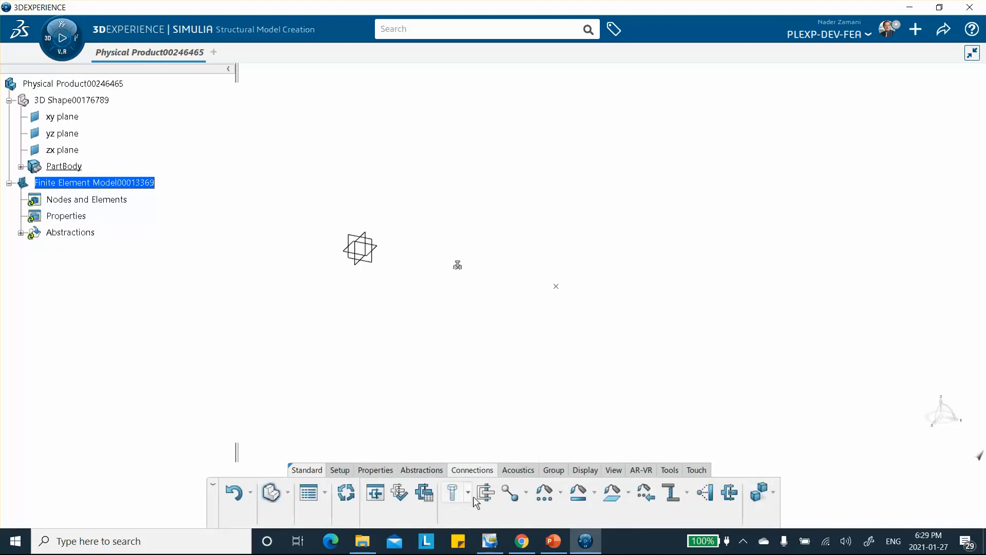
pyautogui.click(686, 494)
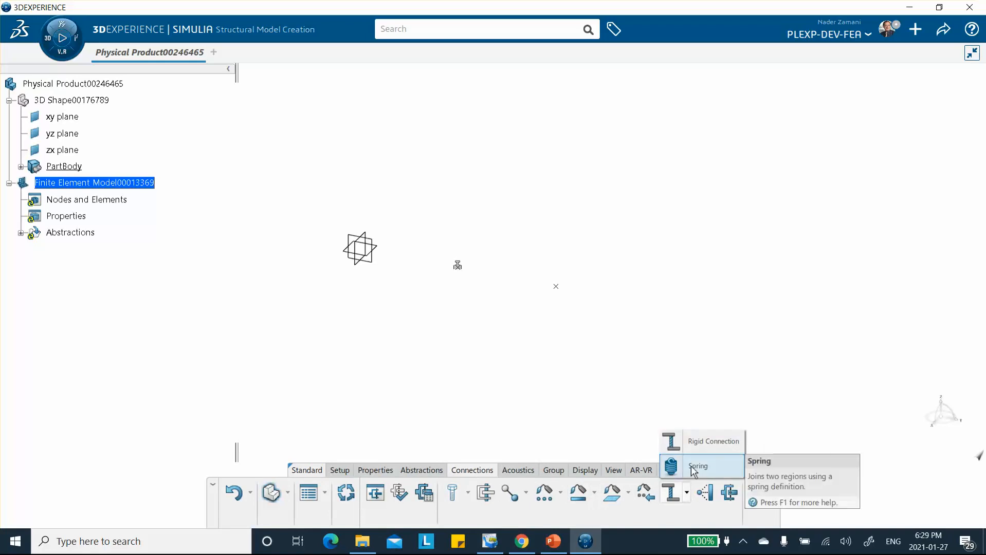
pyautogui.click(693, 468)
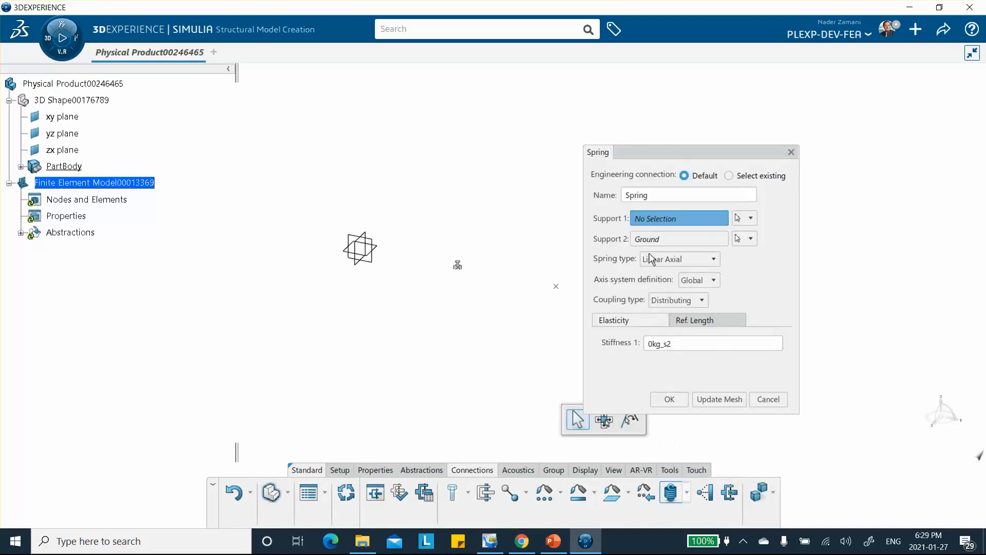
pyautogui.moveTo(690, 152); pyautogui.dragTo(759, 149)
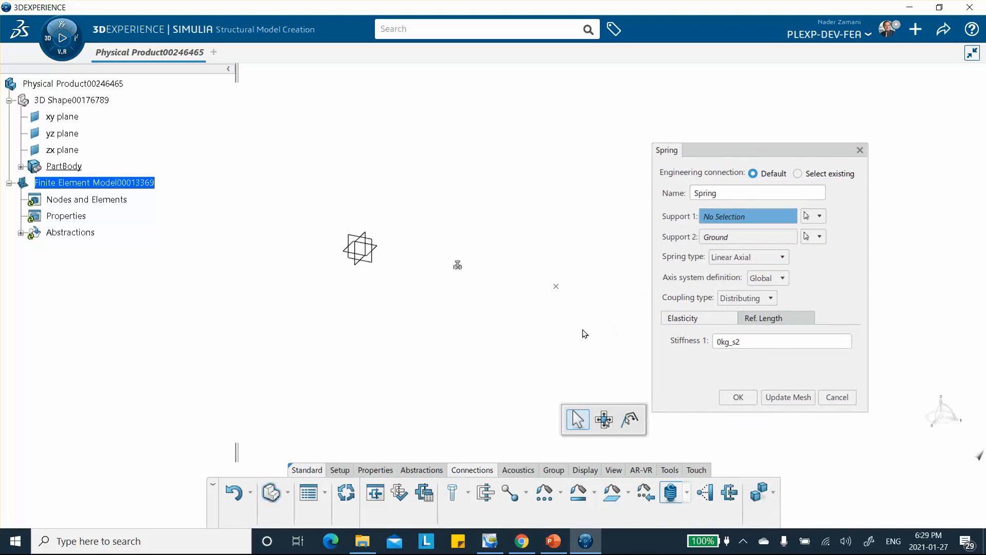
pyautogui.click(458, 268)
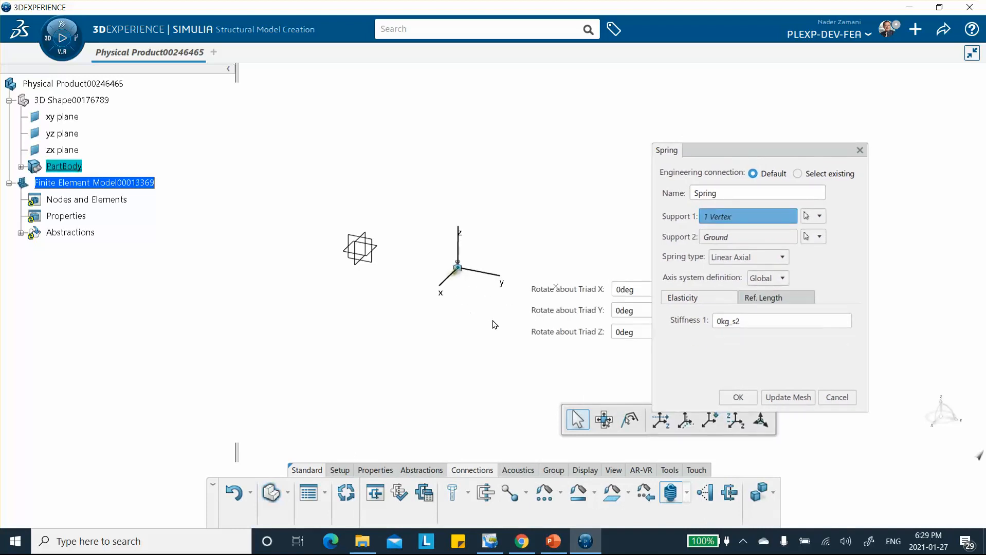
pyautogui.moveTo(497, 323); pyautogui.dragTo(483, 307, button='middle')
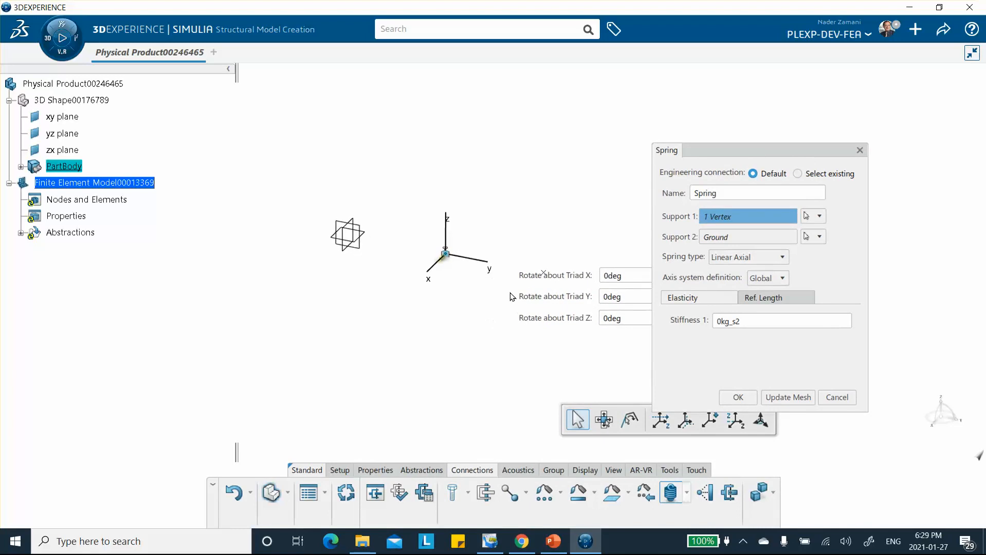
pyautogui.moveTo(578, 240); pyautogui.dragTo(739, 251, button='middle')
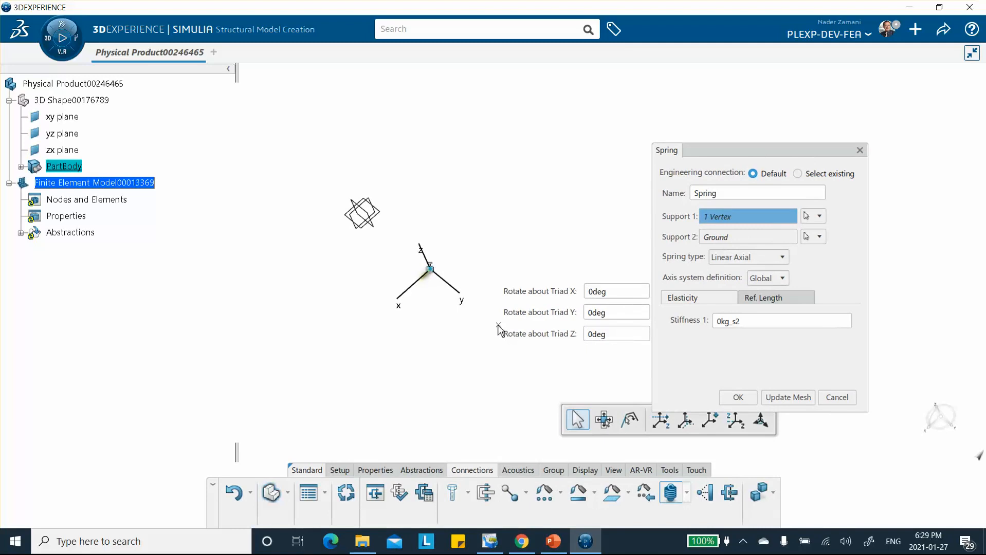
pyautogui.click(710, 237)
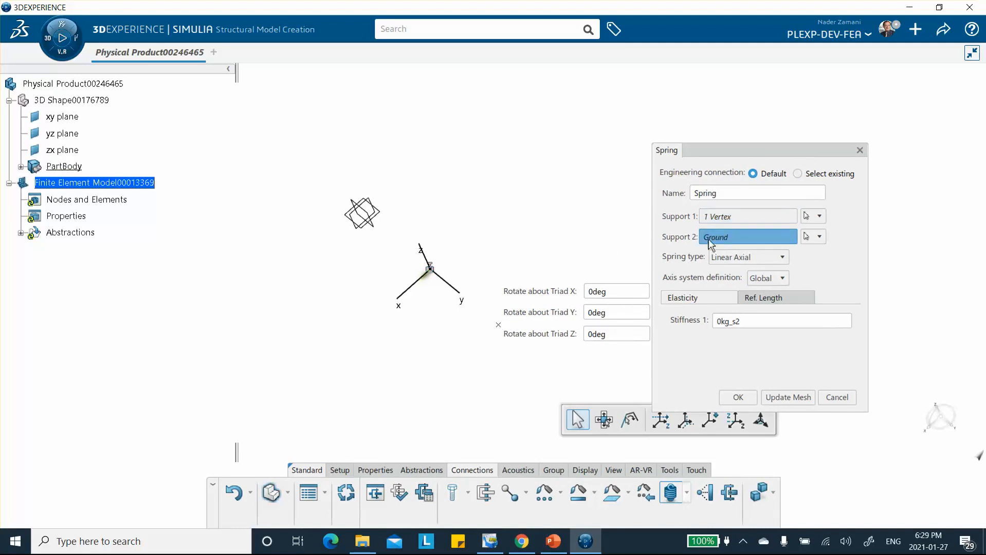
pyautogui.click(497, 326)
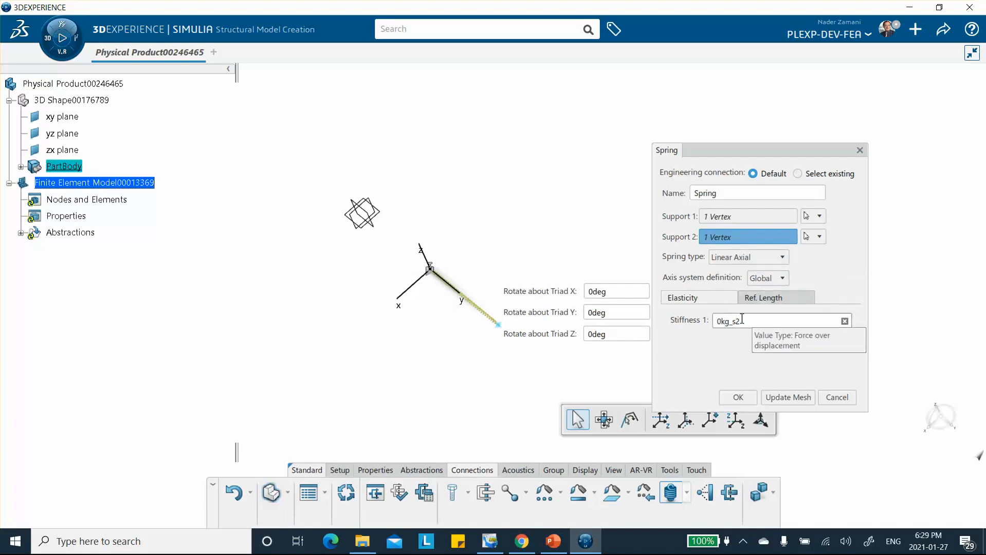
# Set the spring's stiffness to 1E7 kg_s2, update its mesh and confirm the connection.
pyautogui.doubleClick(720, 320)
pyautogui.click(721, 321)
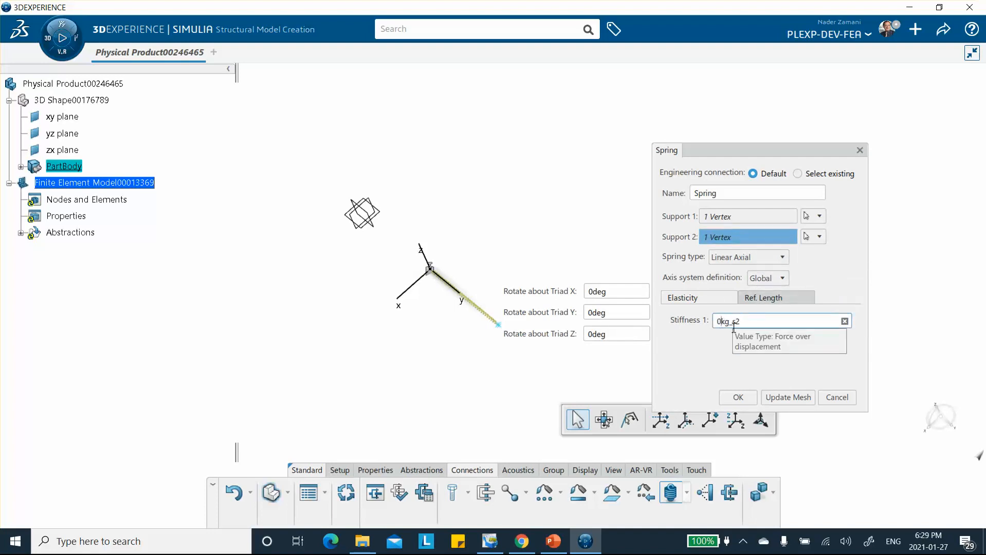
pyautogui.press('BackSpace')
pyautogui.write('1E7')
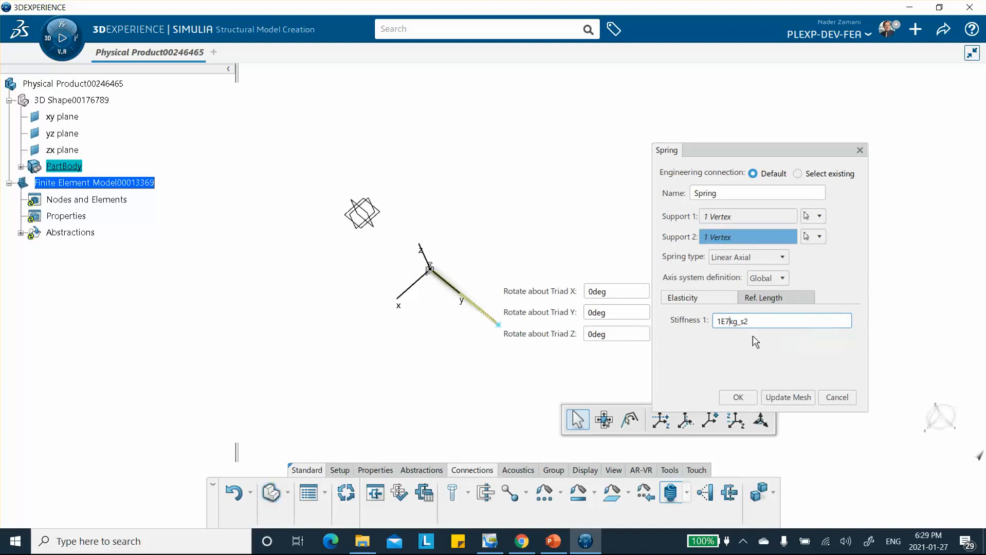
pyautogui.click(788, 320)
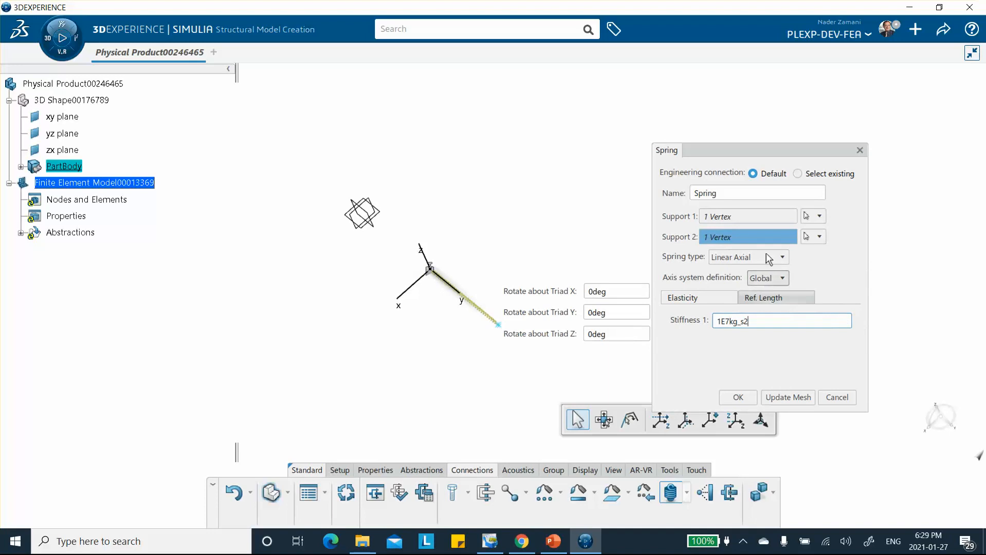
pyautogui.click(757, 212)
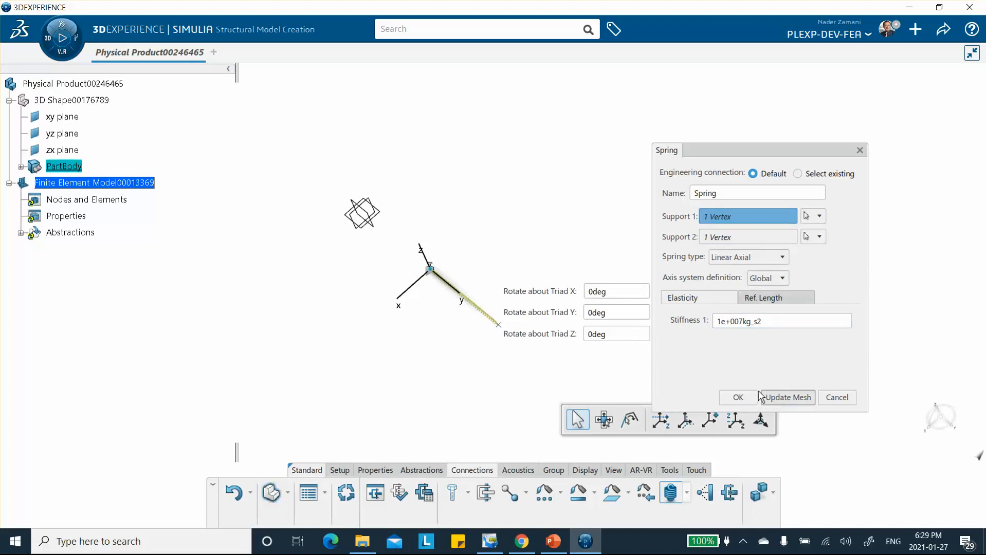
pyautogui.click(789, 400)
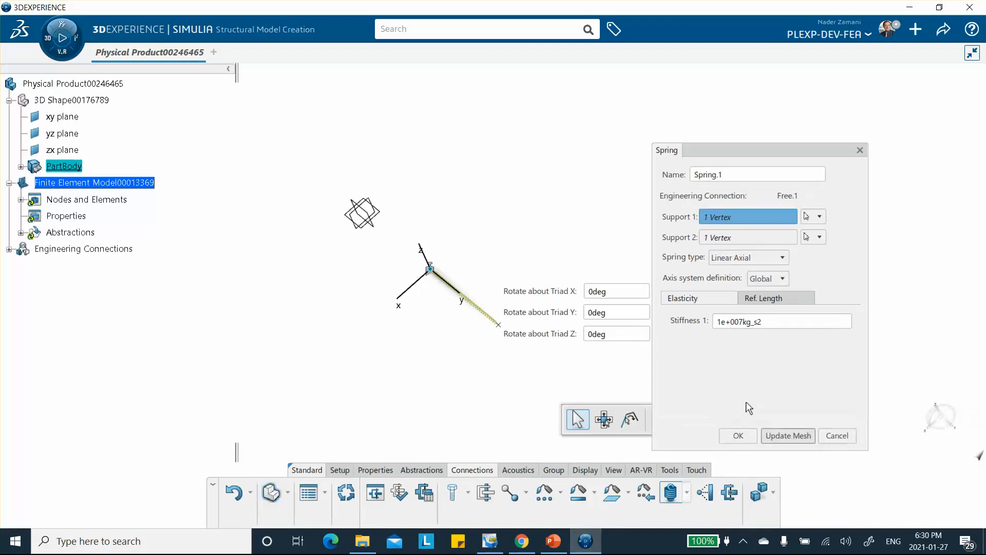
pyautogui.click(738, 437)
# Switch to the Structural Scenario Creation app and initialize a simulation with a Structural analysis case.
pyautogui.moveTo(457, 394); pyautogui.dragTo(445, 226, button='middle')
pyautogui.moveTo(420, 310); pyautogui.dragTo(501, 317, button='middle')
pyautogui.moveTo(348, 321); pyautogui.dragTo(371, 341, button='middle')
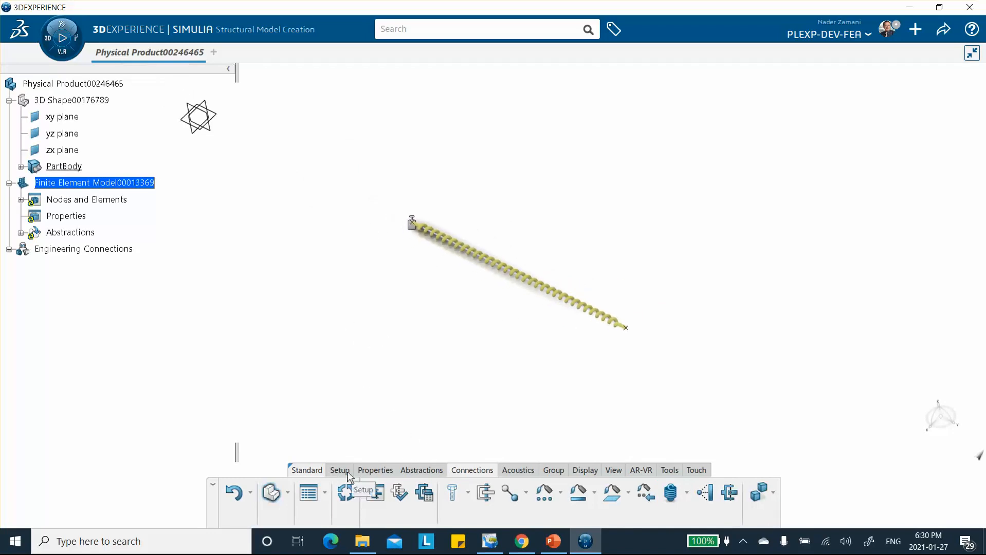
pyautogui.click(48, 41)
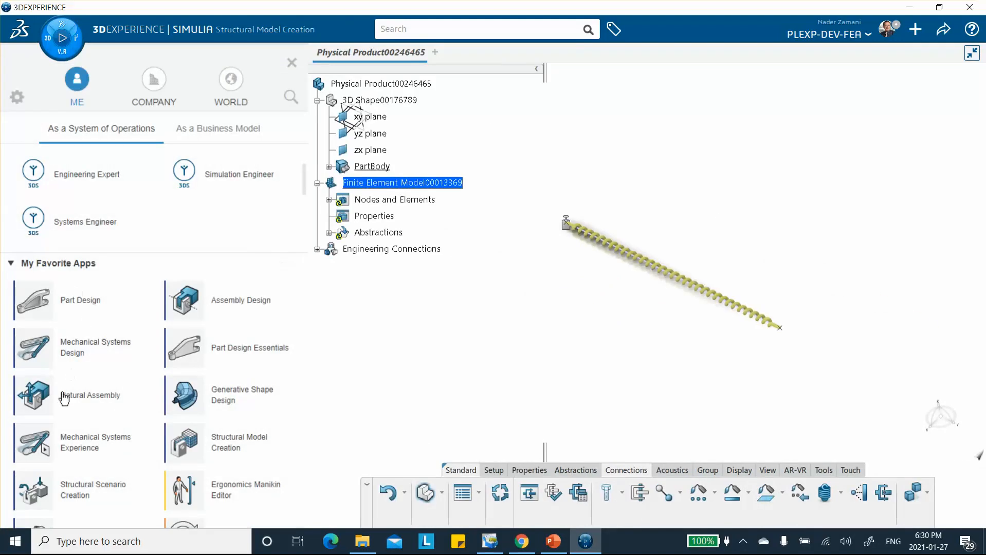
pyautogui.click(53, 499)
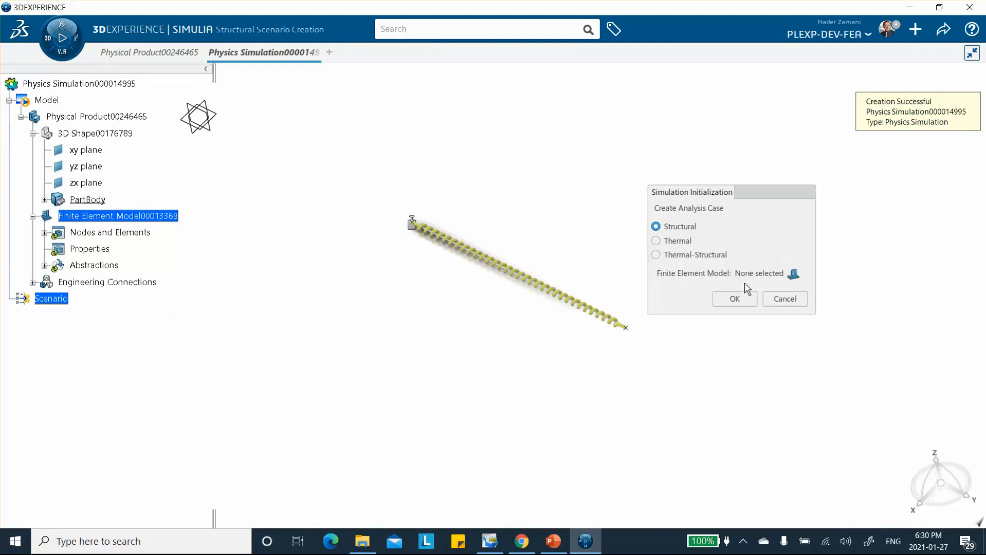
pyautogui.click(732, 301)
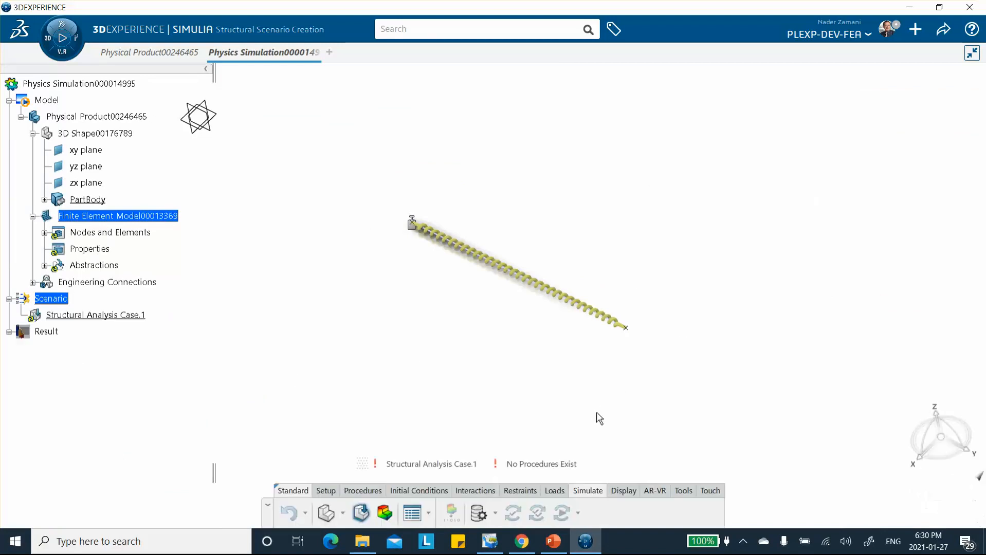
# Assign the existing 3D finite element model to the structural analysis case.
pyautogui.click(326, 493)
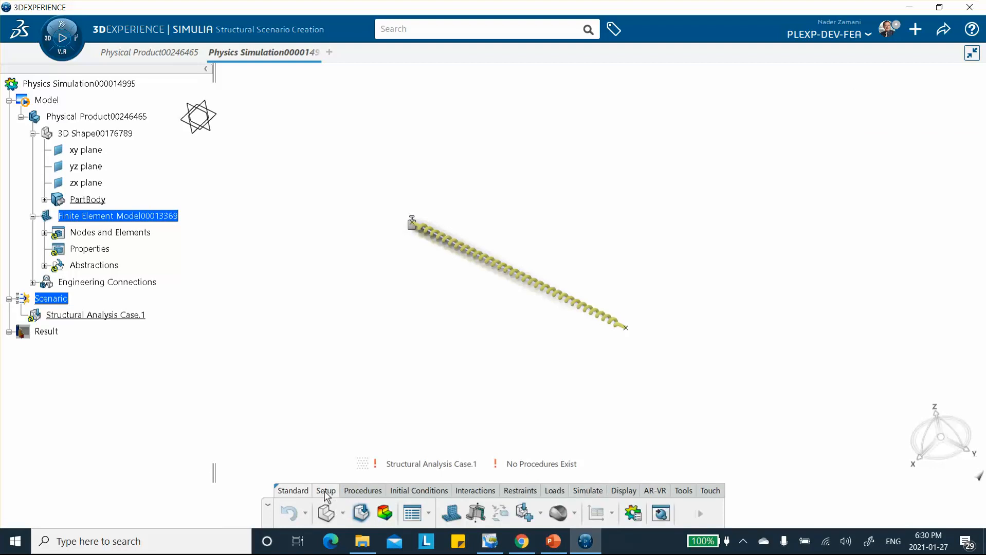
pyautogui.click(451, 514)
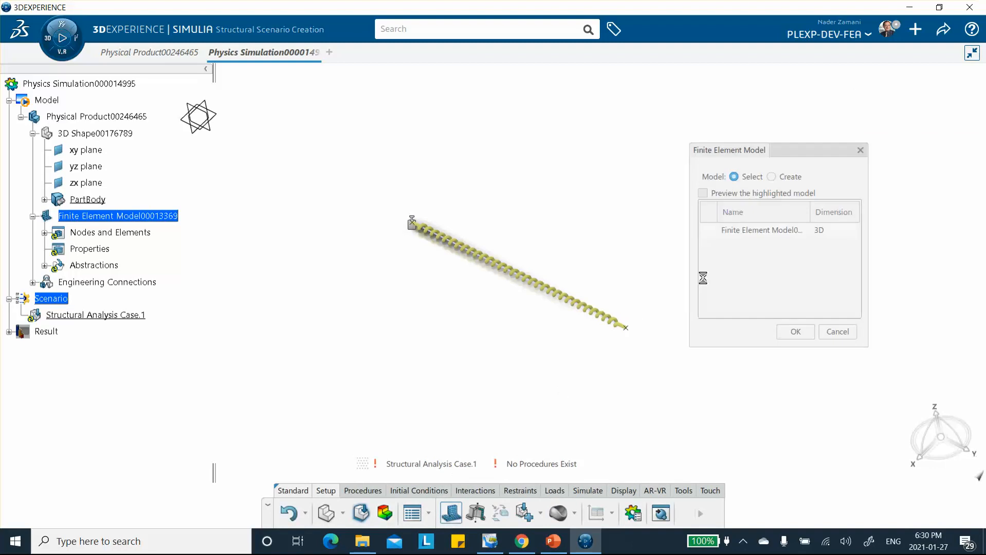
pyautogui.click(754, 229)
pyautogui.click(796, 331)
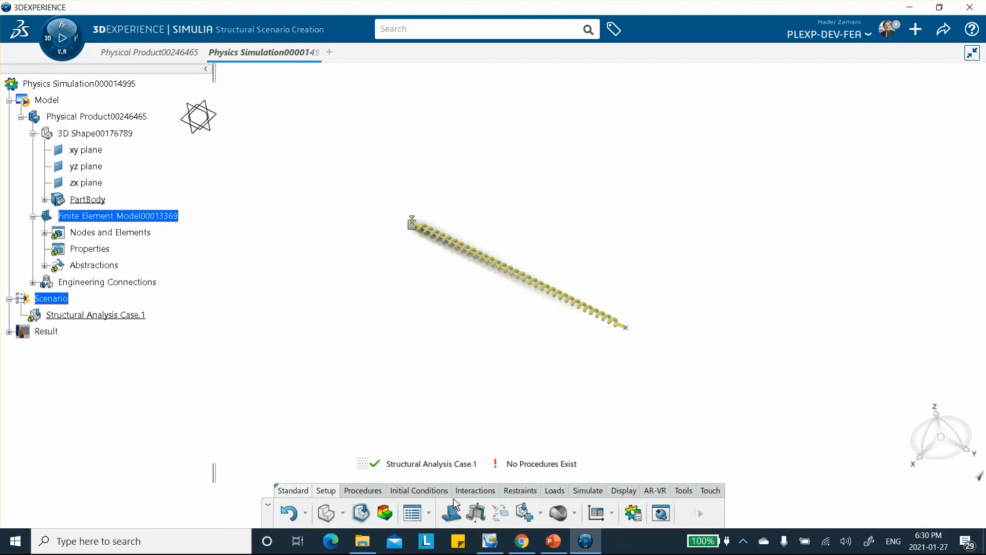
# Add a frequency step using the Lanczos solver with the number of modes set to 1.
pyautogui.click(361, 491)
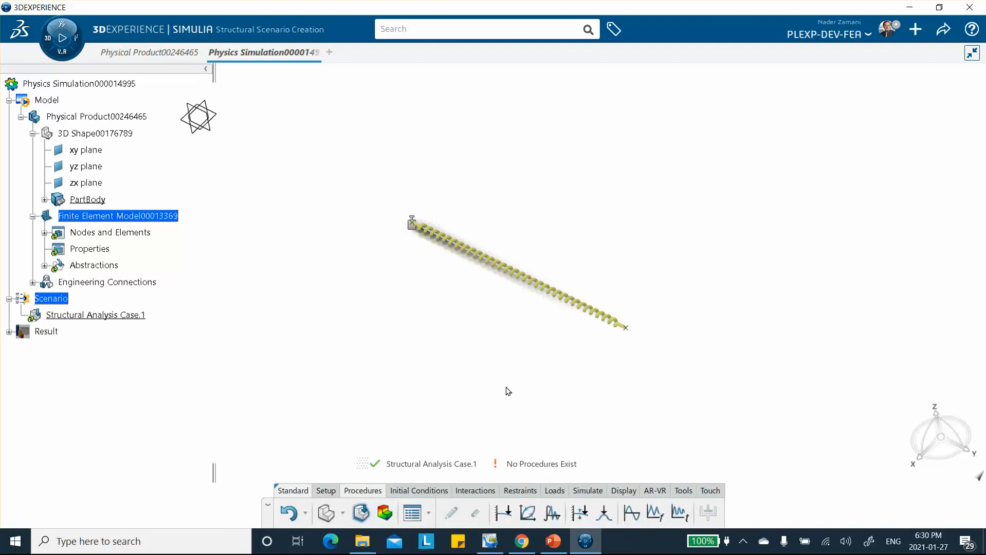
pyautogui.click(632, 513)
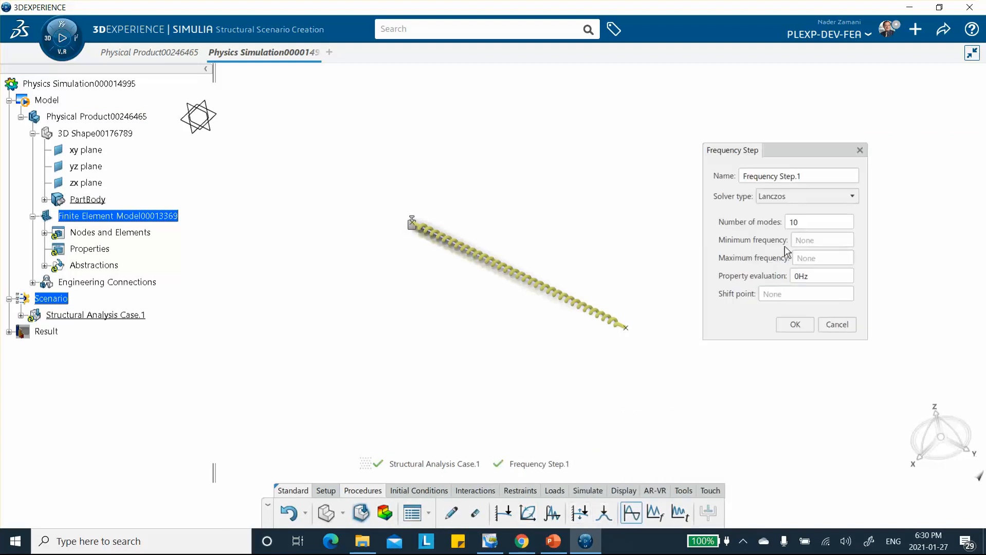
pyautogui.doubleClick(806, 220)
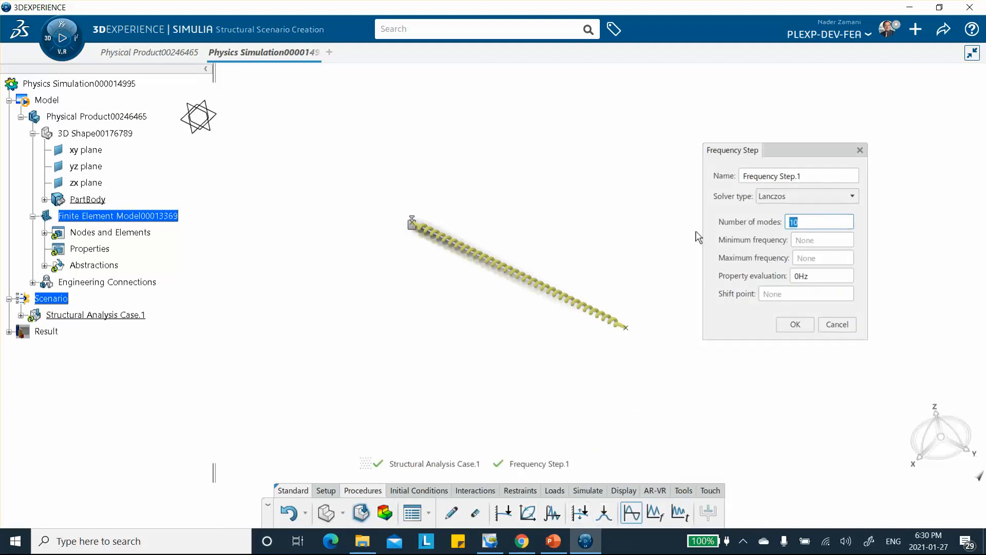
pyautogui.write('1')
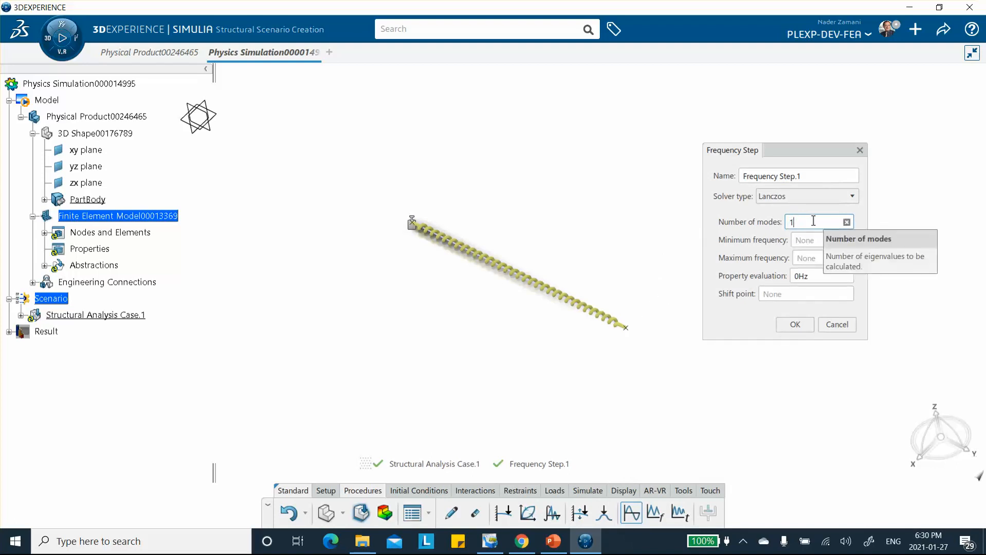
pyautogui.click(798, 331)
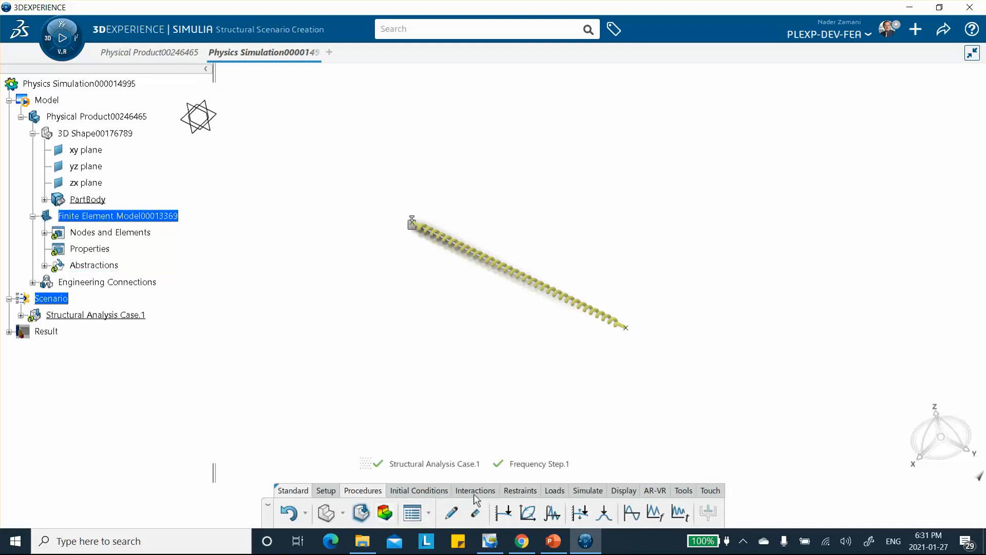
# Apply a fixed displacement to the spring's outer end vertex, restraining translation and rotation in X, Y and Z.
pyautogui.click(519, 492)
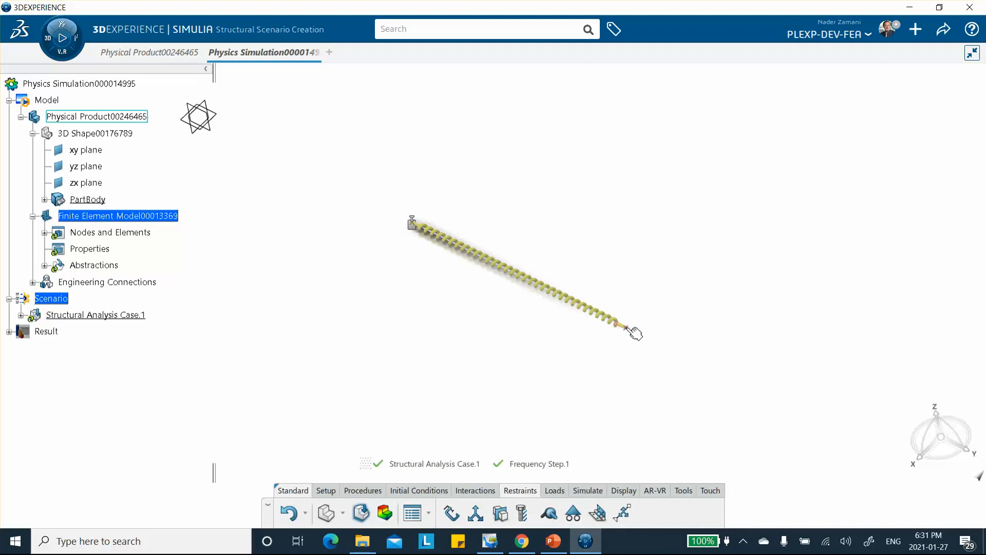
pyautogui.click(475, 512)
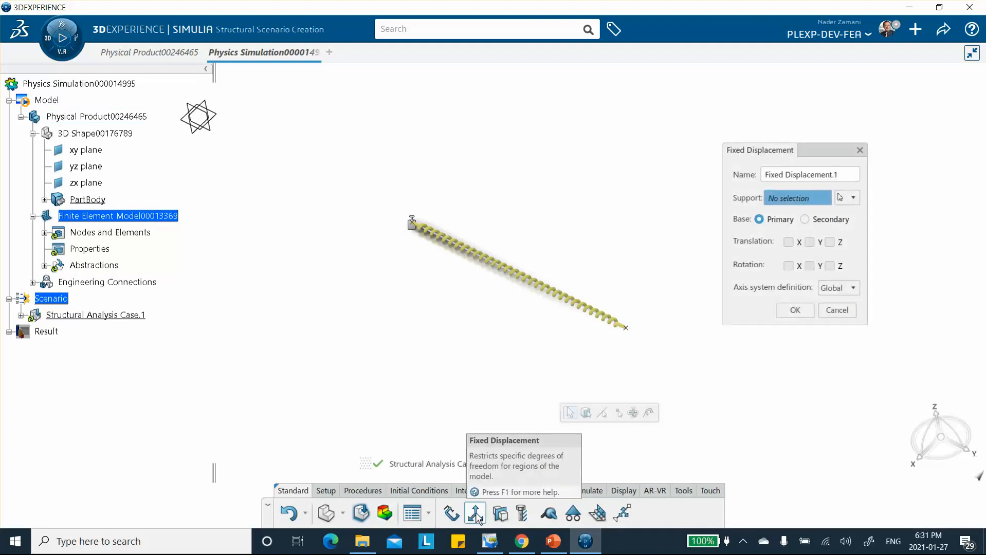
pyautogui.click(627, 331)
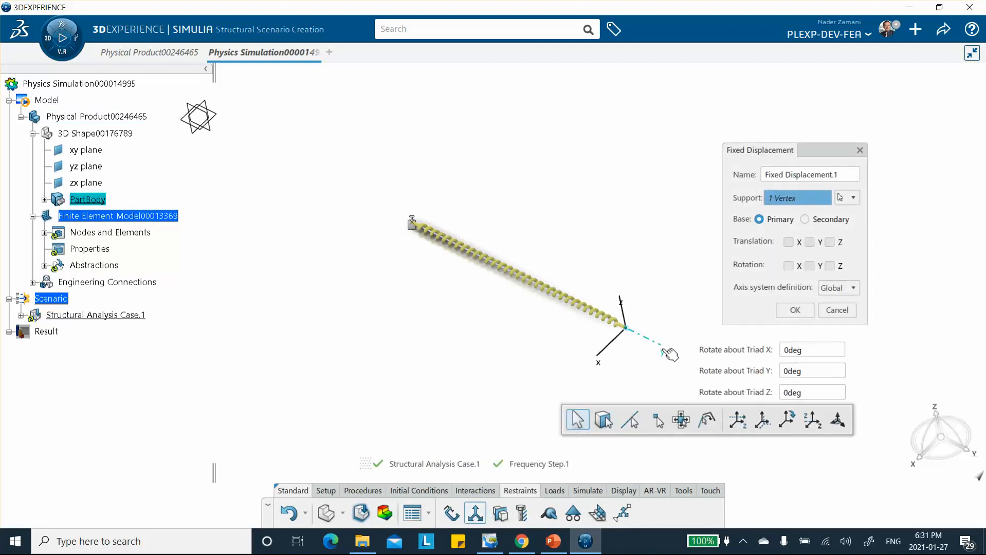
pyautogui.click(788, 242)
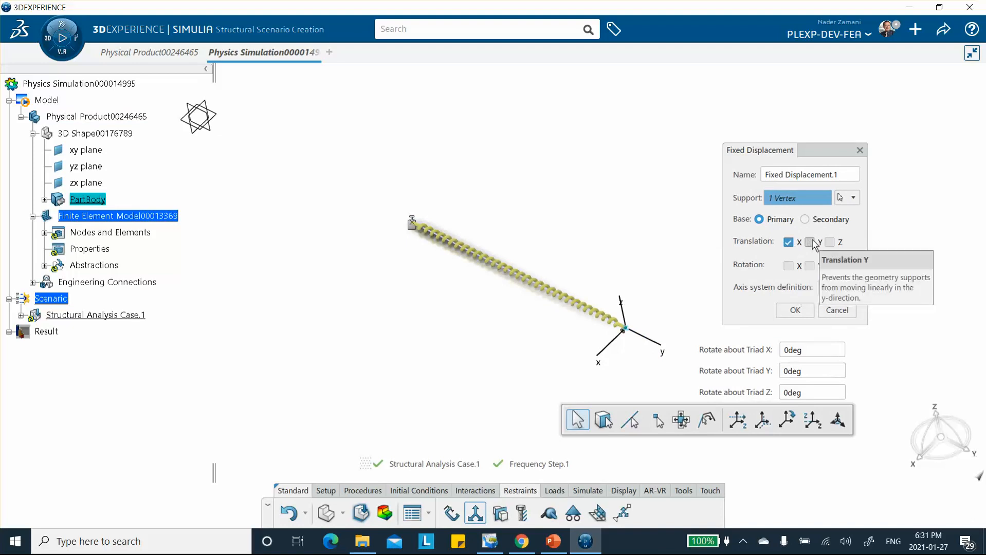
pyautogui.click(810, 242)
pyautogui.click(829, 242)
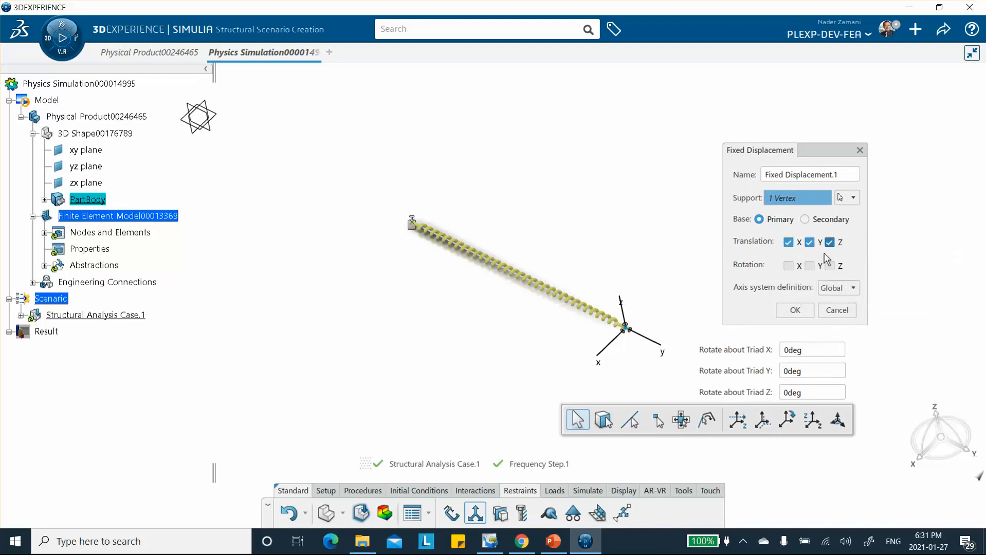
pyautogui.click(788, 265)
pyautogui.click(810, 266)
pyautogui.click(829, 266)
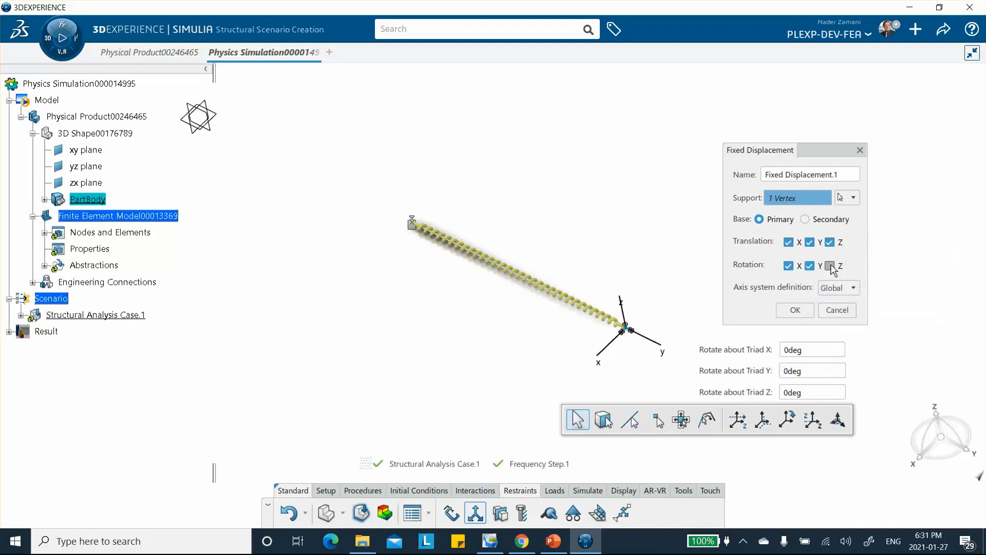
pyautogui.click(797, 310)
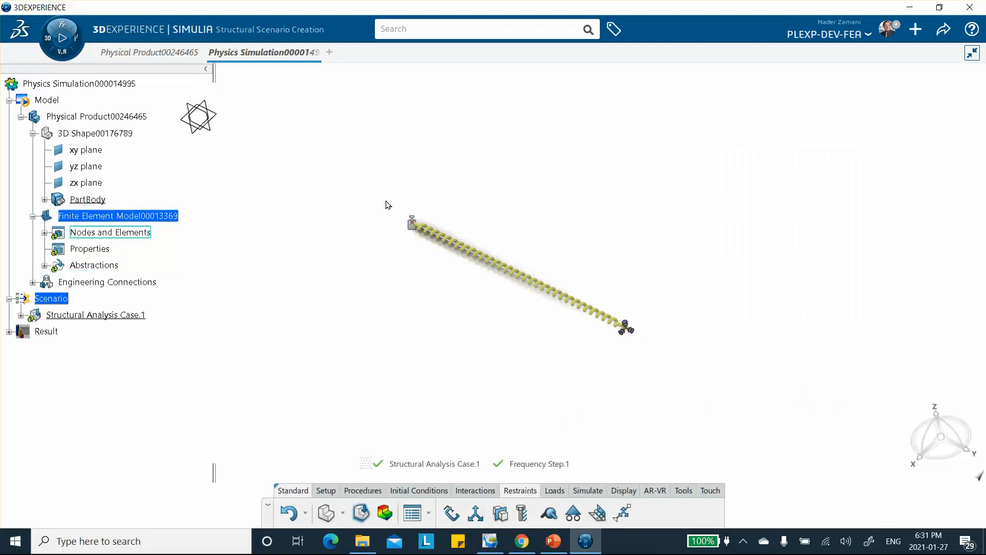
# Apply a fixed displacement to the point-mass vertex, restraining X and Z translation and all three rotations, leaving Y translation free.
pyautogui.click(473, 513)
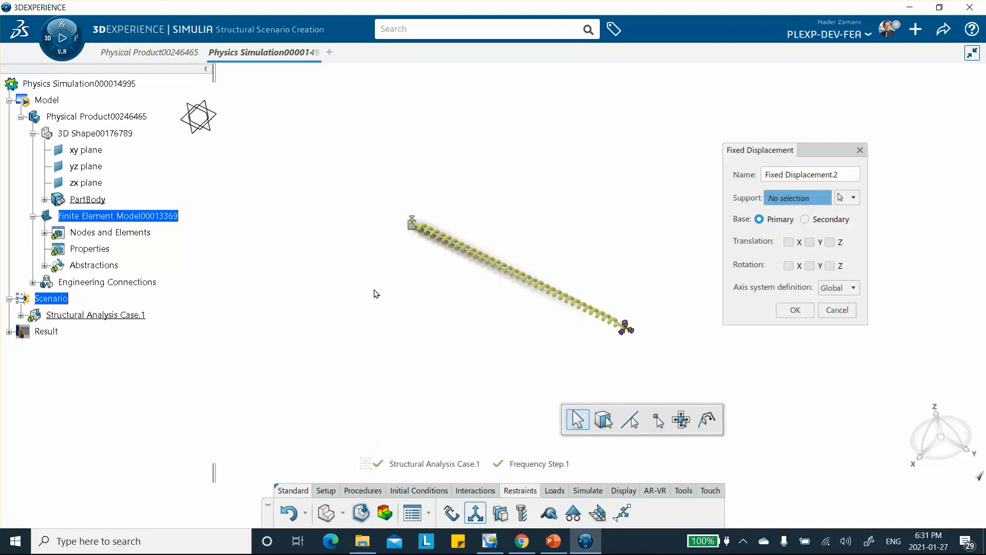
pyautogui.click(413, 225)
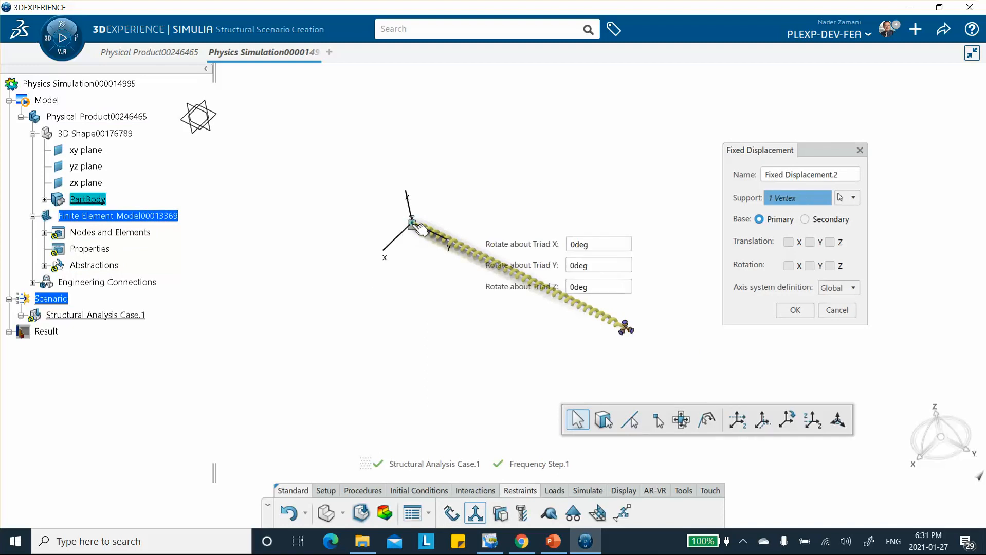
pyautogui.click(788, 243)
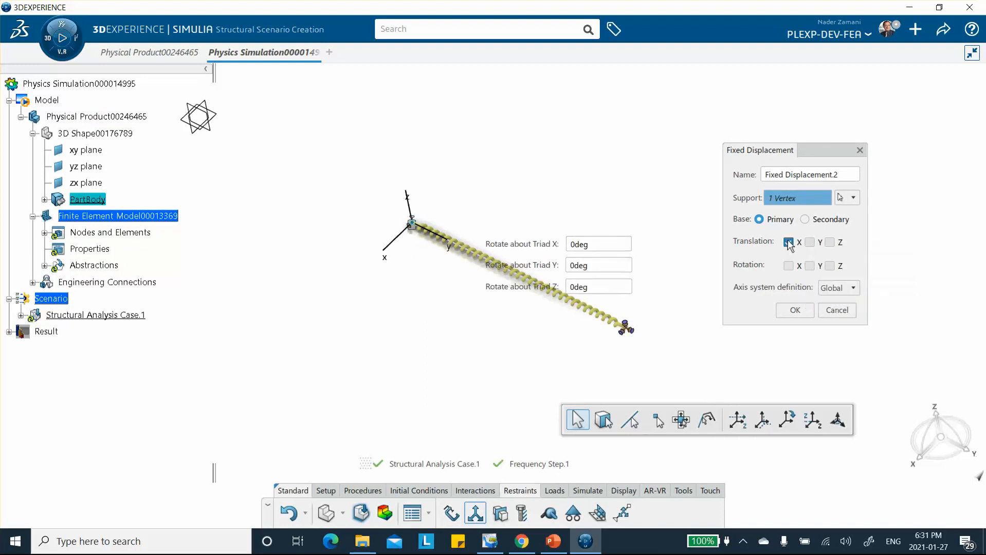
pyautogui.click(830, 242)
pyautogui.click(788, 265)
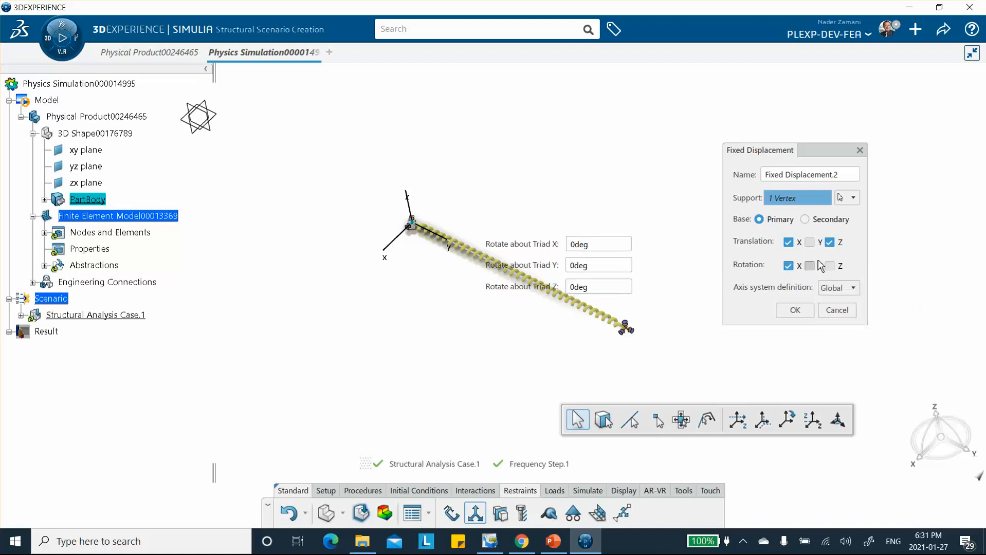
pyautogui.click(809, 266)
pyautogui.click(830, 266)
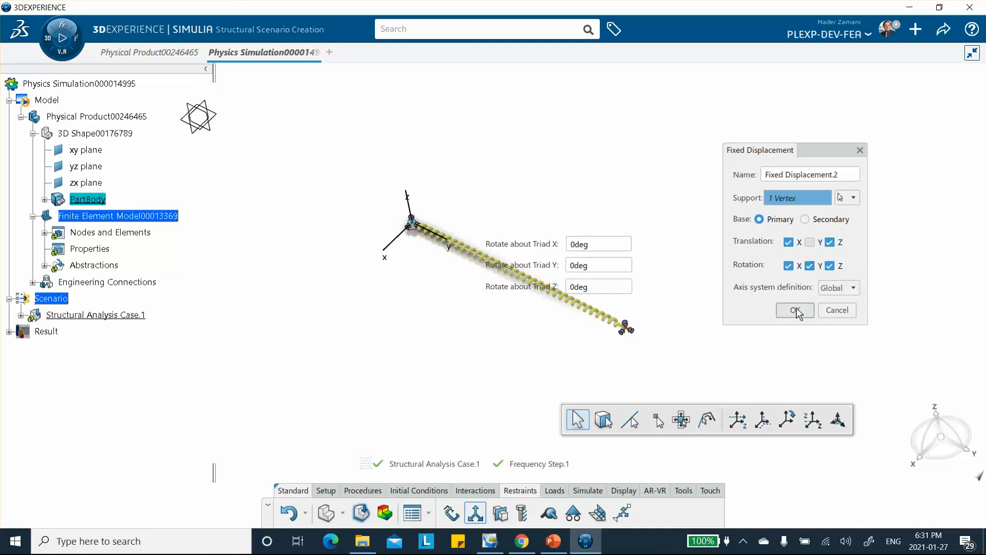
pyautogui.click(794, 310)
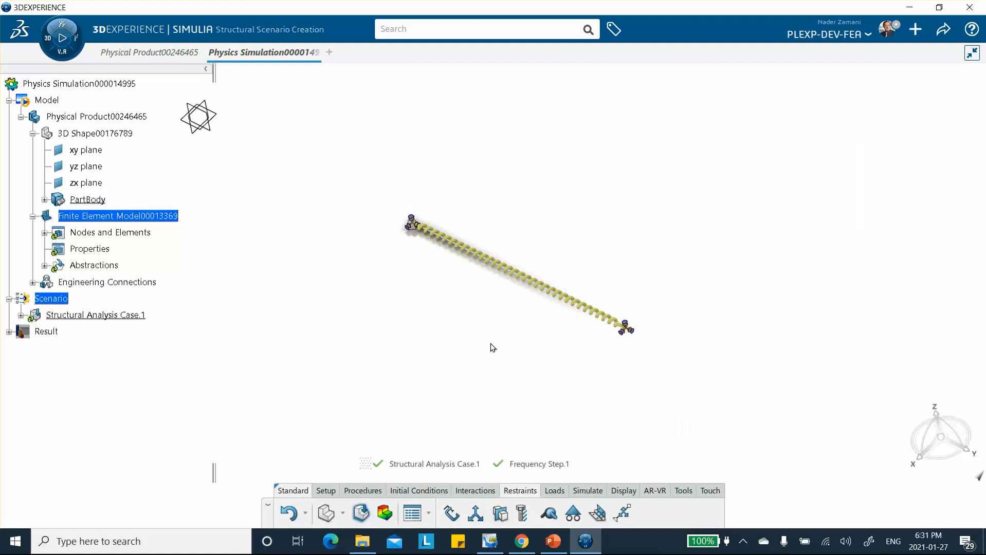
# Run the model and scenario checks on the analysis case and dismiss their status report.
pyautogui.moveTo(445, 338); pyautogui.dragTo(421, 321, button='middle')
pyautogui.moveTo(481, 349); pyautogui.dragTo(492, 334, button='middle')
pyautogui.moveTo(421, 344); pyautogui.dragTo(450, 409, button='middle')
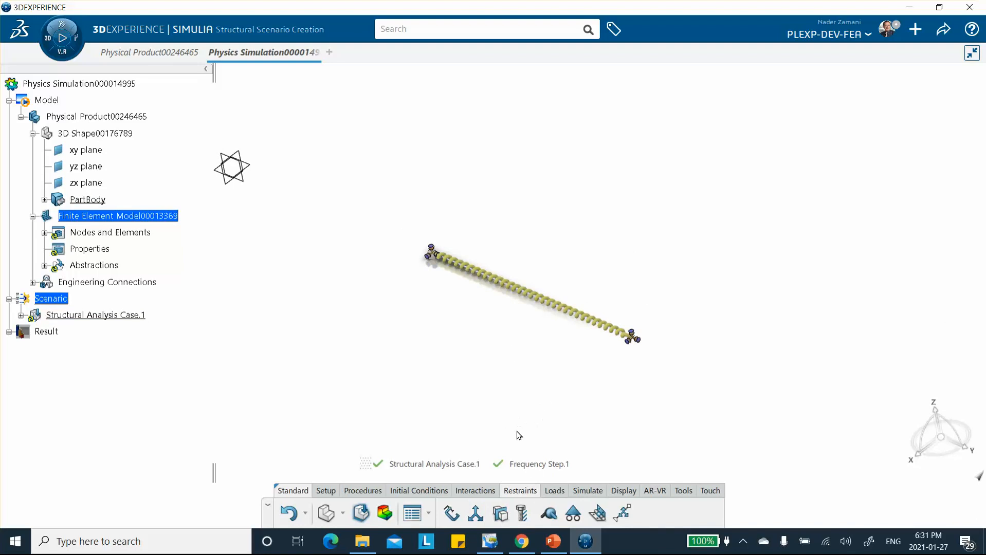
pyautogui.click(588, 492)
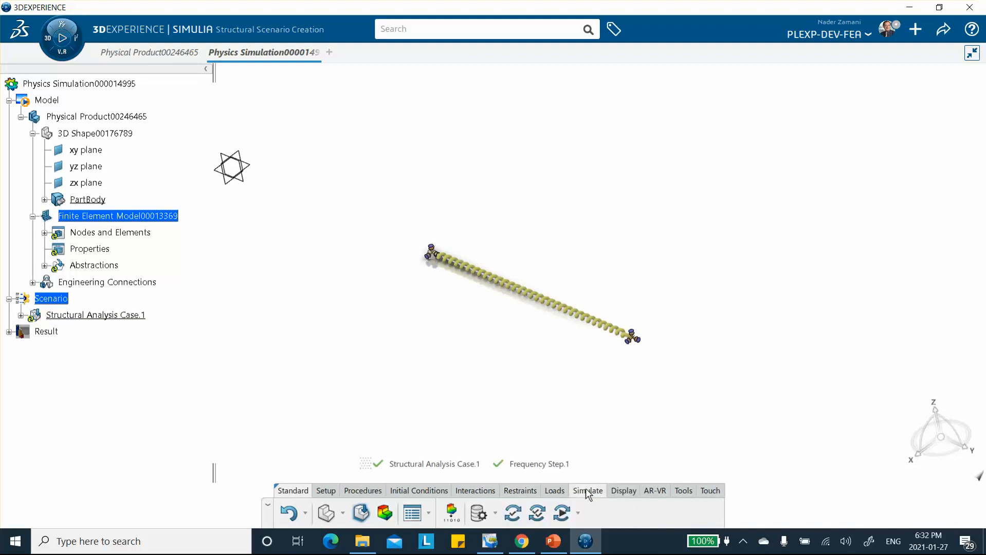
pyautogui.click(513, 513)
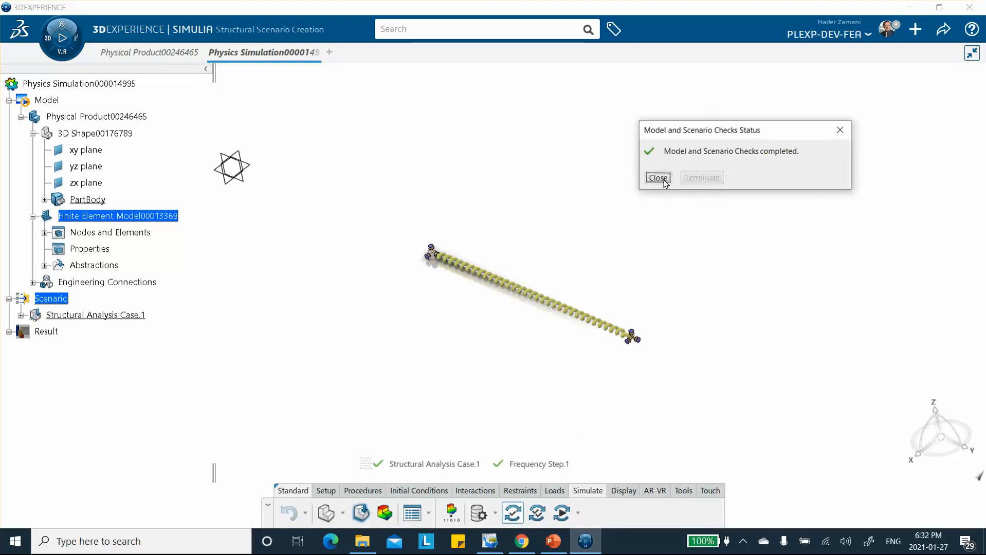
pyautogui.click(658, 177)
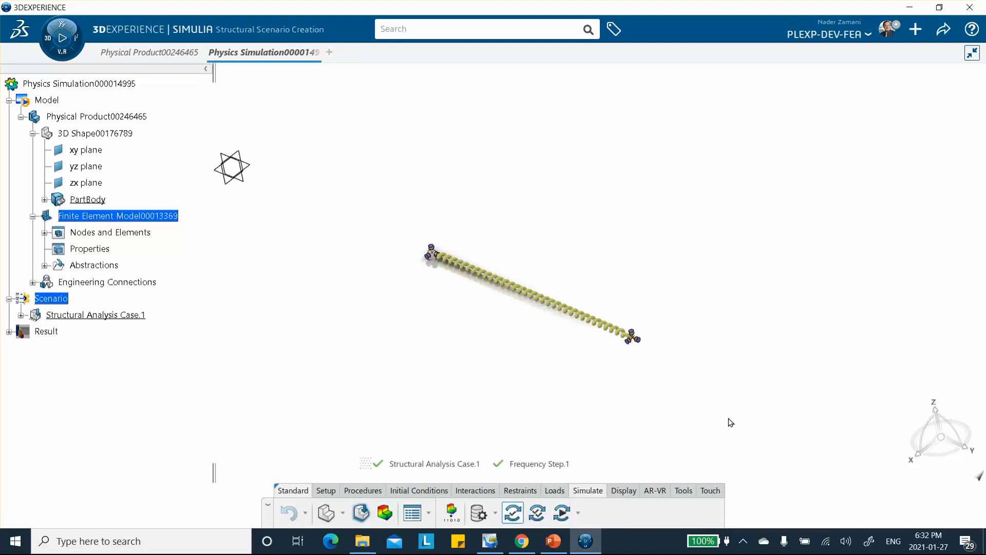
# Run the simulation checks with the default run settings and close their status report.
pyautogui.click(536, 512)
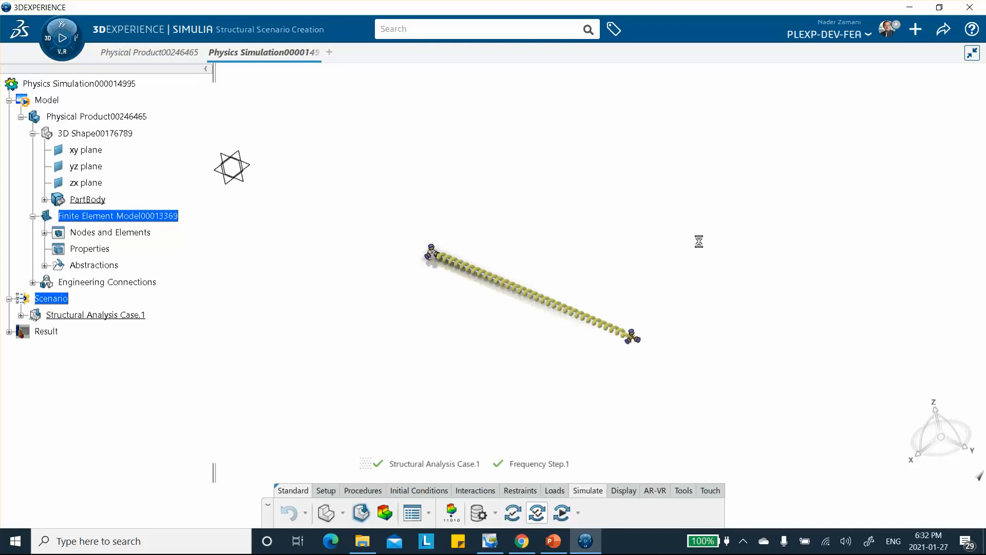
pyautogui.click(600, 347)
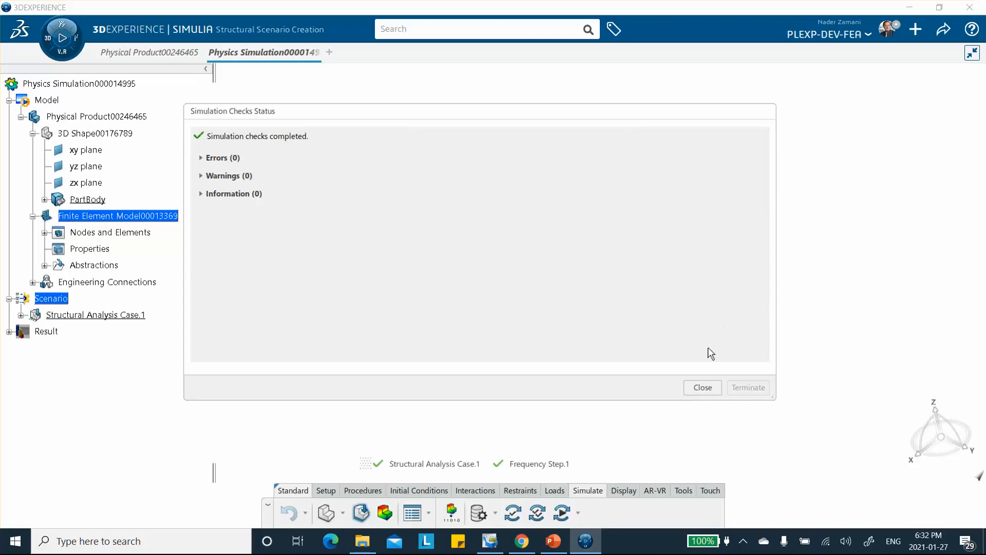
pyautogui.click(703, 388)
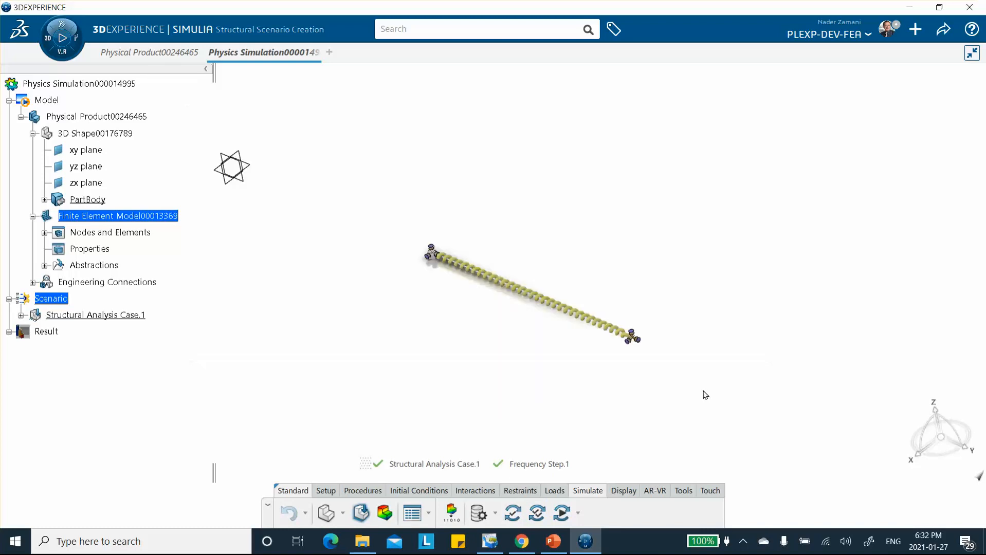
# Run the frequency simulation with the default run settings and close the simulation status report.
pyautogui.click(559, 515)
pyautogui.click(600, 347)
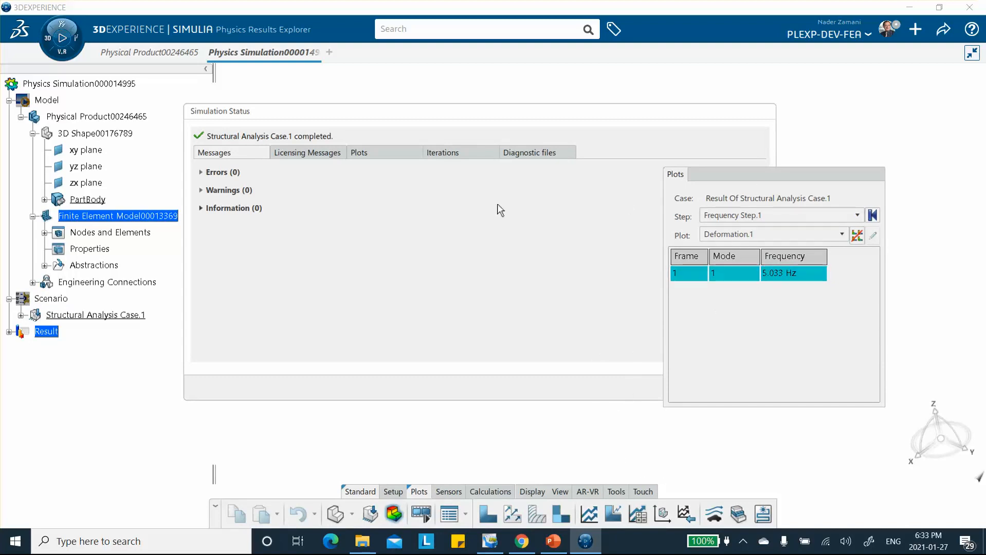
pyautogui.click(633, 264)
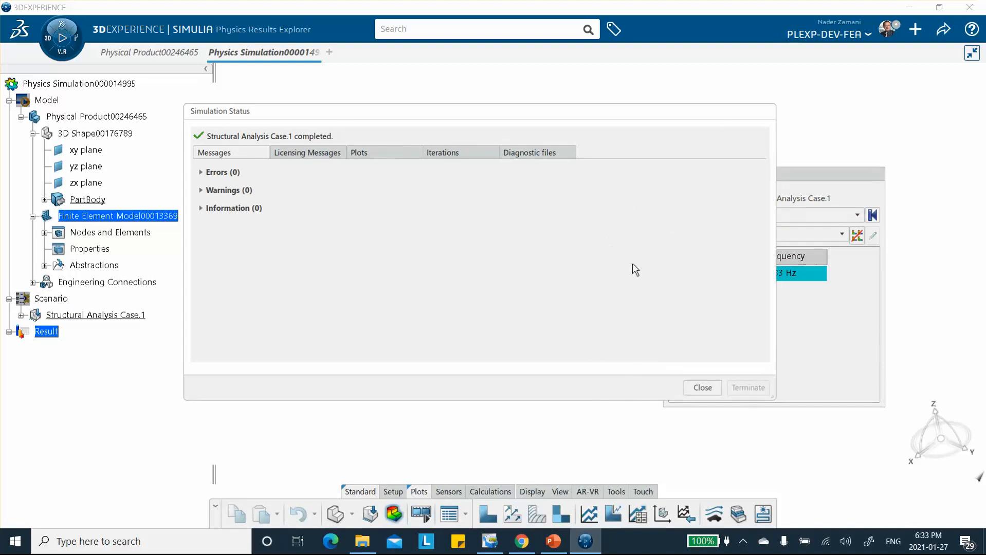
pyautogui.click(703, 388)
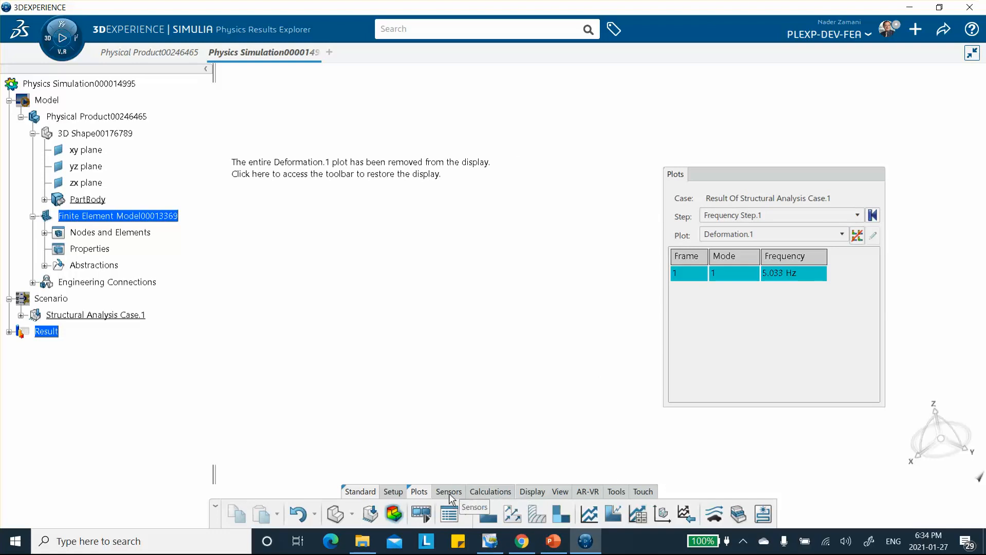
# Add a modal dynamic step to the structural analysis case with a step time of 2 s and a time increment of 0.02 s.
pyautogui.click(368, 514)
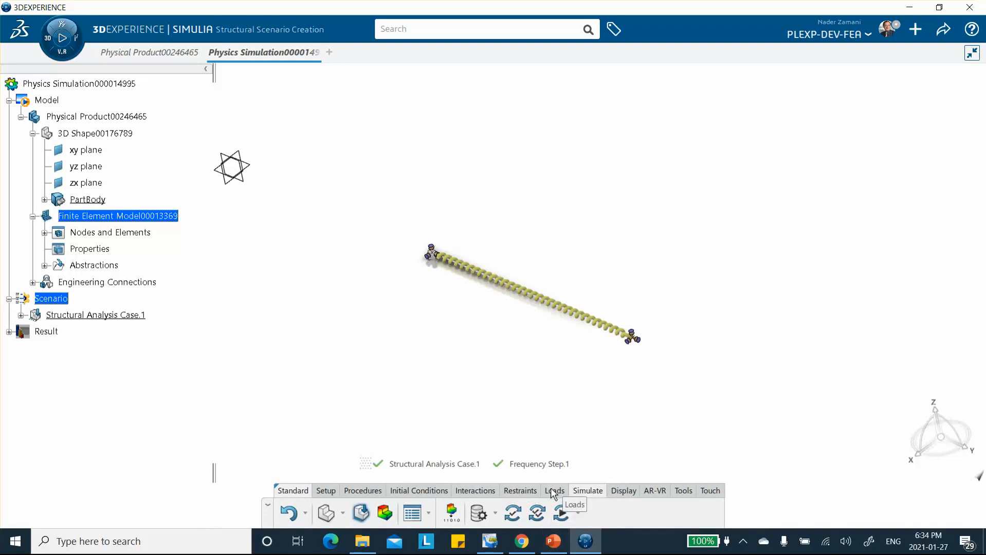
pyautogui.click(363, 492)
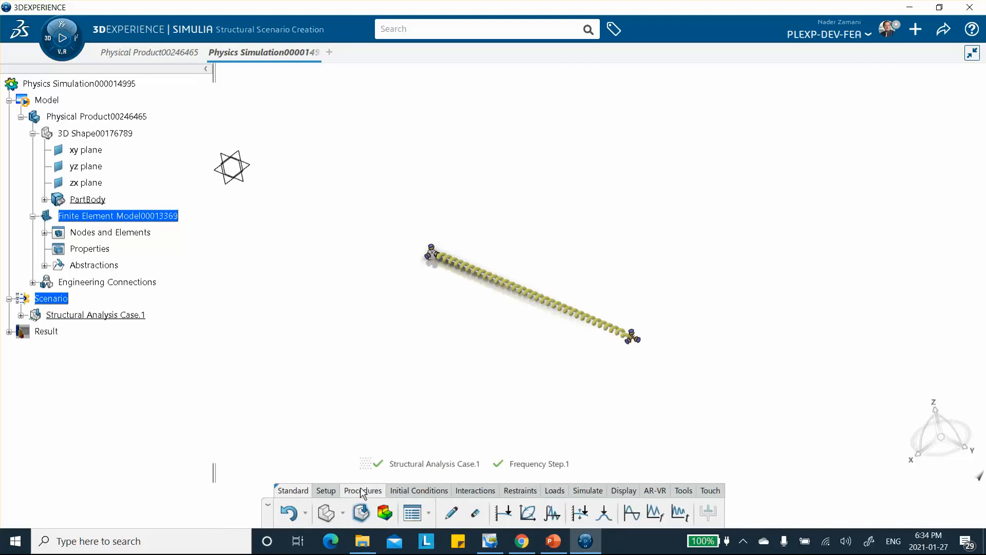
pyautogui.click(680, 514)
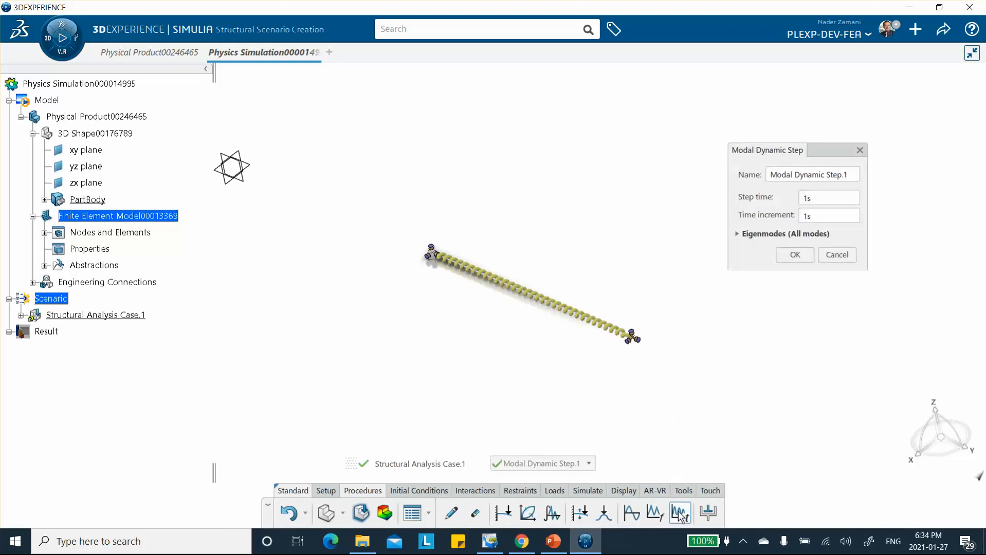
pyautogui.click(833, 199)
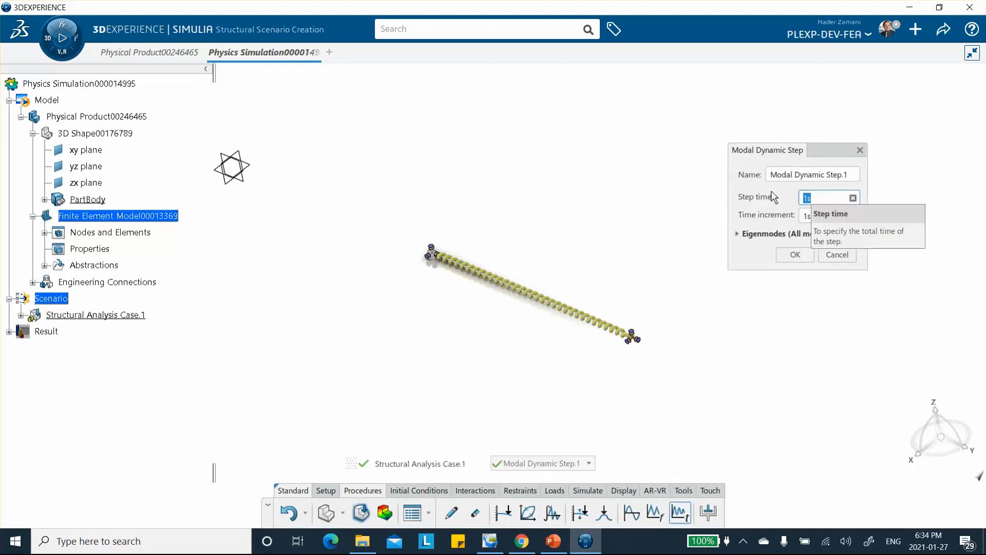
pyautogui.write('2')
pyautogui.press('Tab')
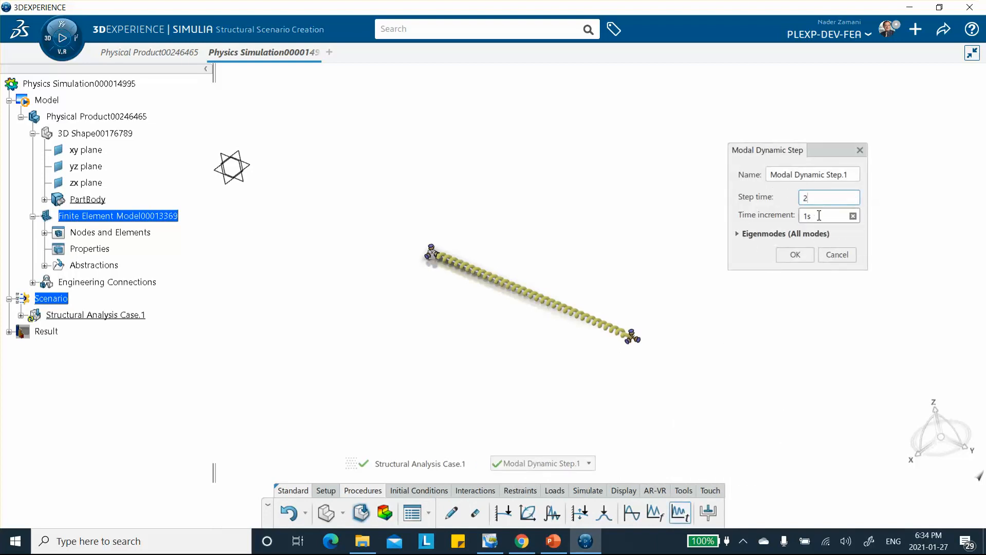
pyautogui.write('0.02')
pyautogui.click(795, 254)
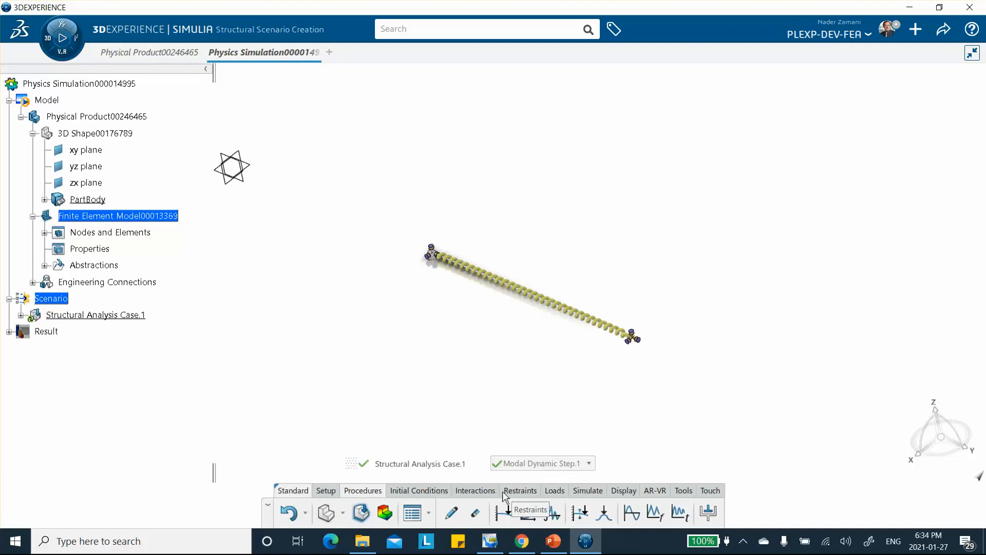
# Apply a translational initial velocity of 1 m/s along global Y to the point-mass vertex.
pyautogui.click(420, 491)
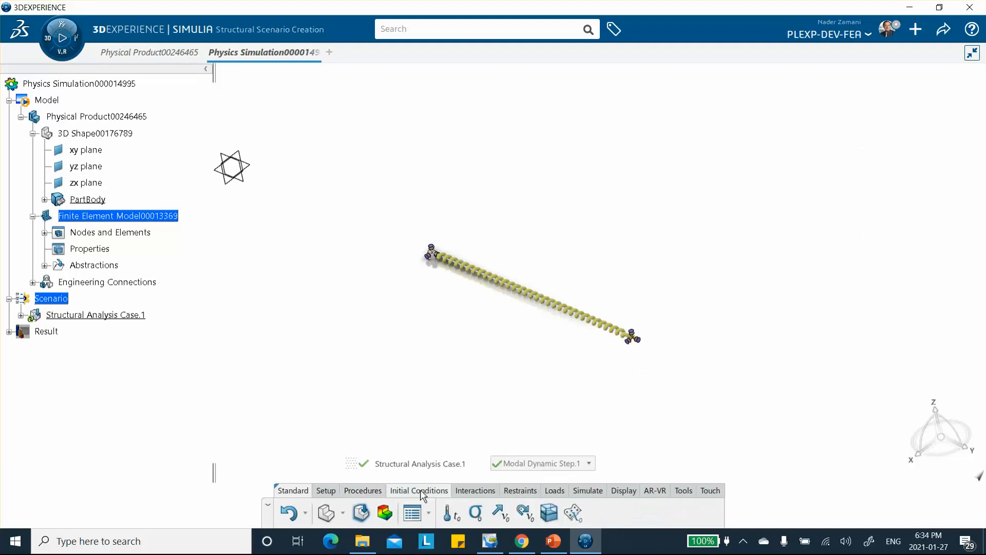
pyautogui.click(500, 514)
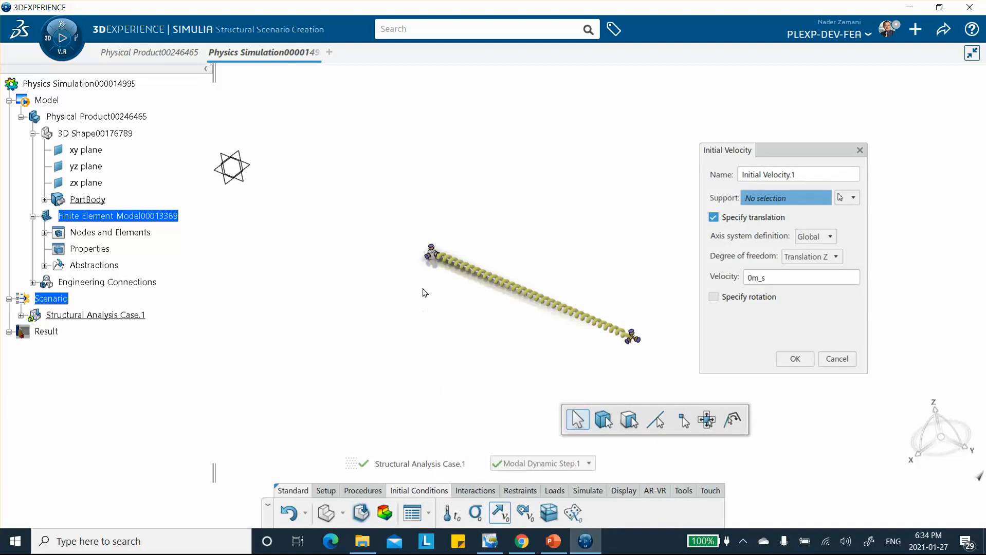
pyautogui.click(435, 253)
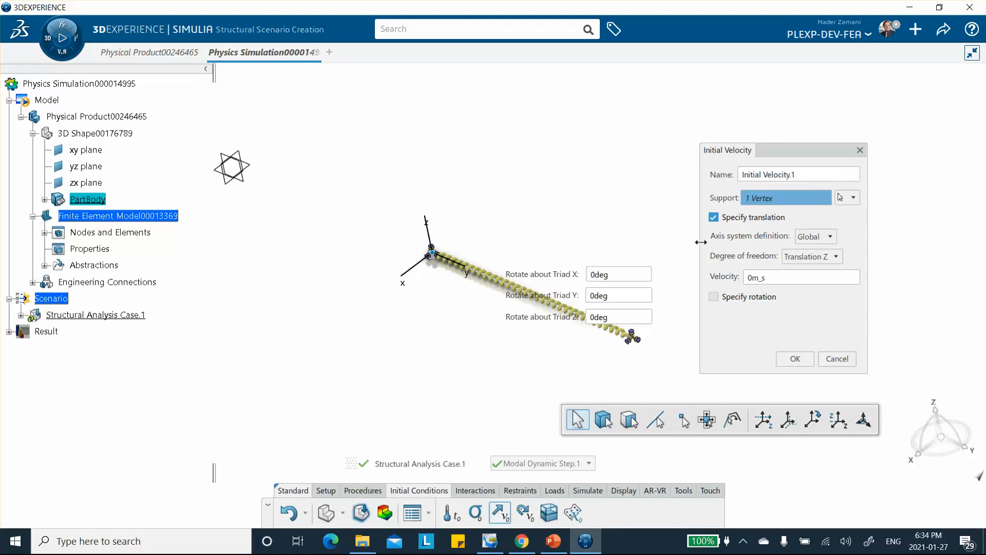
pyautogui.click(746, 279)
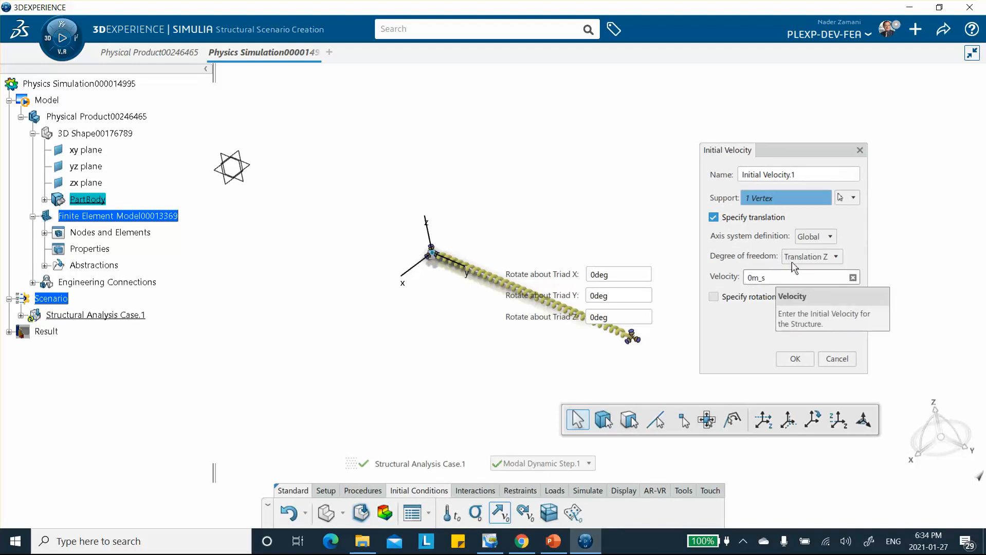
pyautogui.click(825, 256)
pyautogui.click(817, 293)
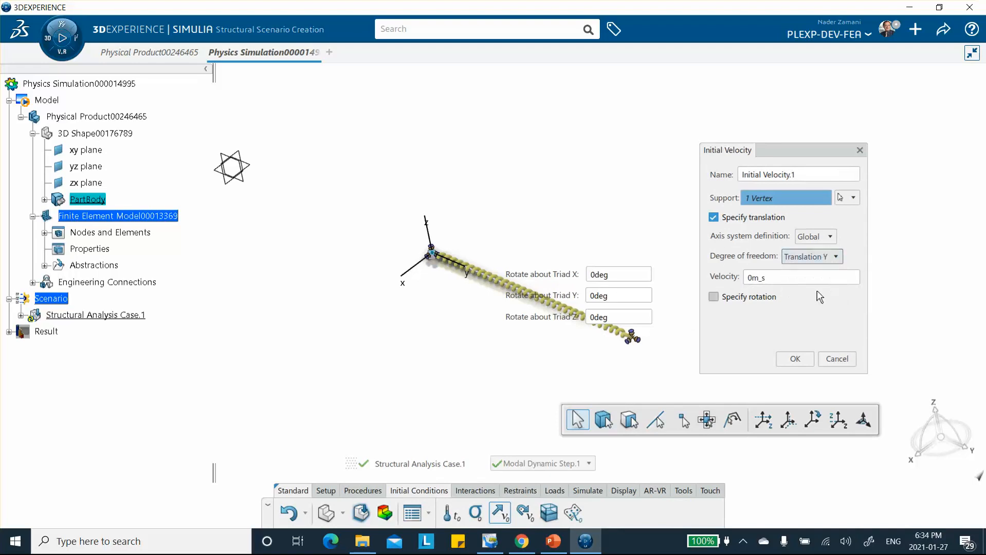
pyautogui.click(751, 275)
pyautogui.doubleClick(750, 277)
pyautogui.click(750, 277)
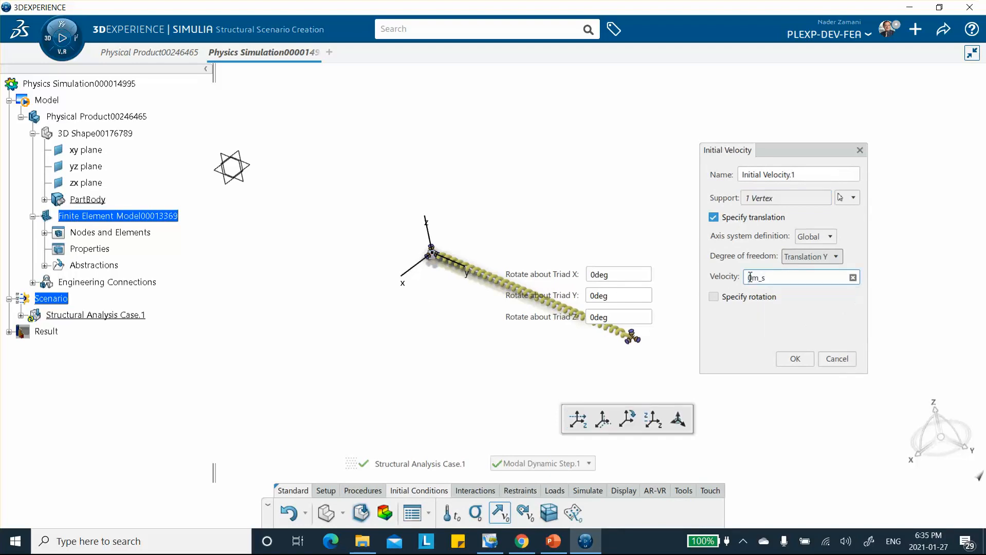
pyautogui.press('Delete')
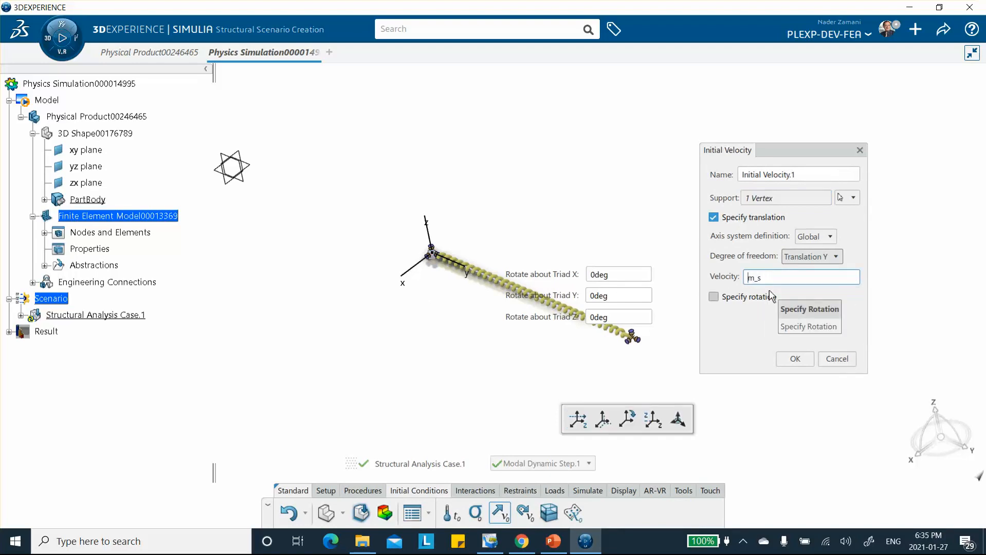
pyautogui.write('1')
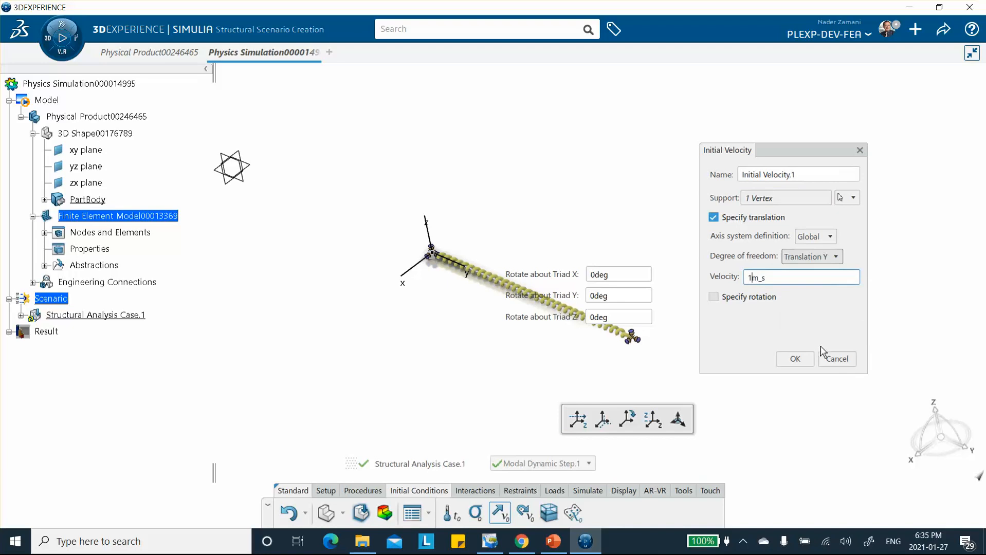
pyautogui.click(802, 359)
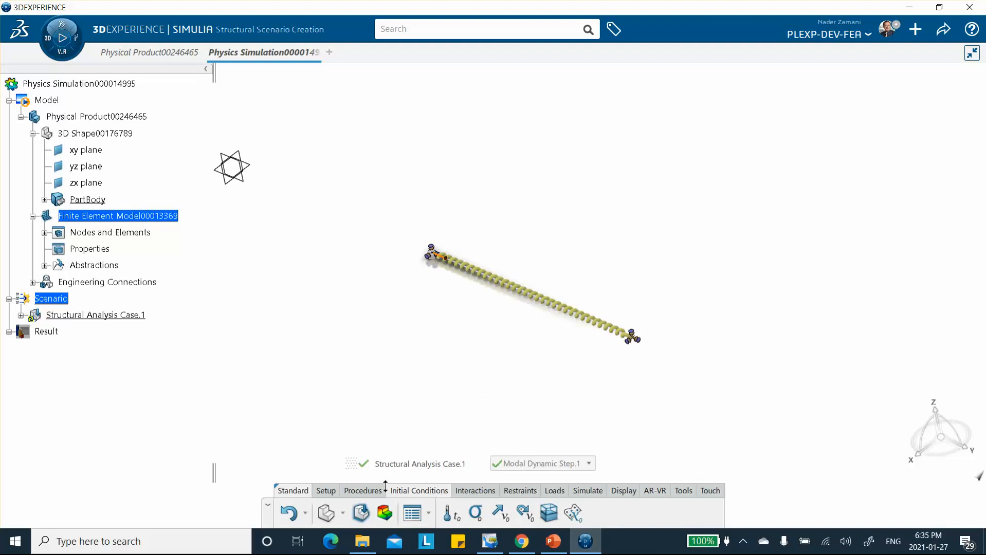
# Create a history output request at the point-mass vertex for Displacement/Velocity/Acceleration at every increment.
pyautogui.click(367, 491)
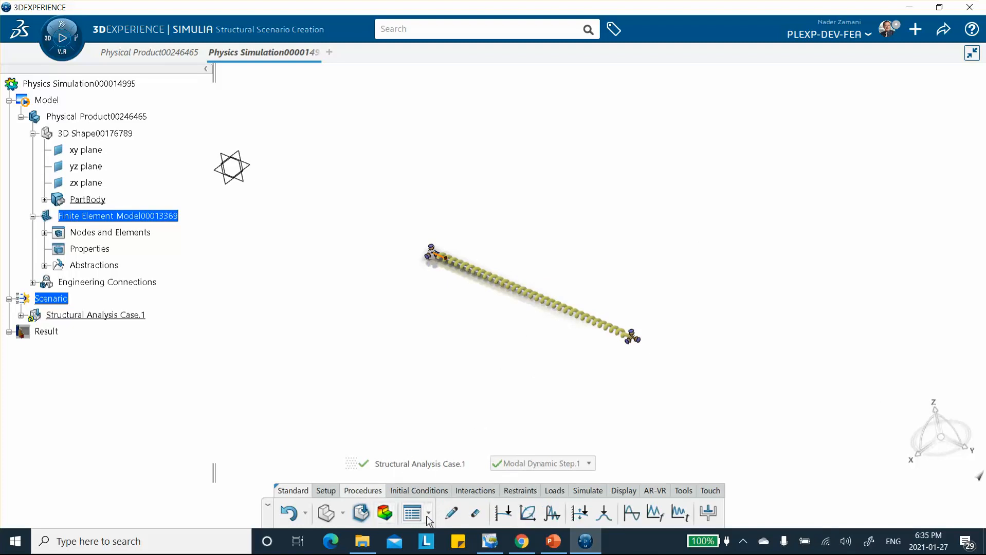
pyautogui.click(588, 491)
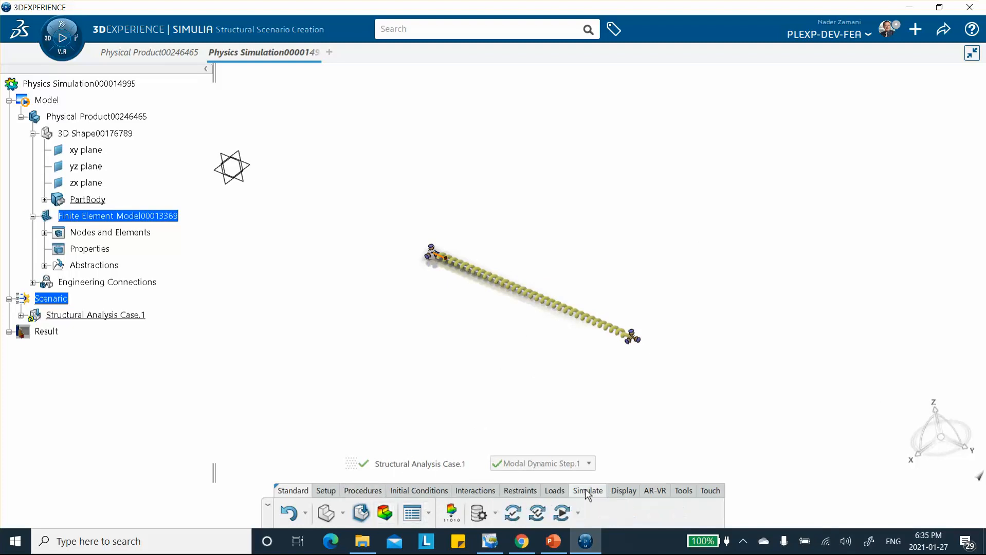
pyautogui.click(452, 513)
pyautogui.moveTo(492, 351); pyautogui.dragTo(445, 317, button='middle')
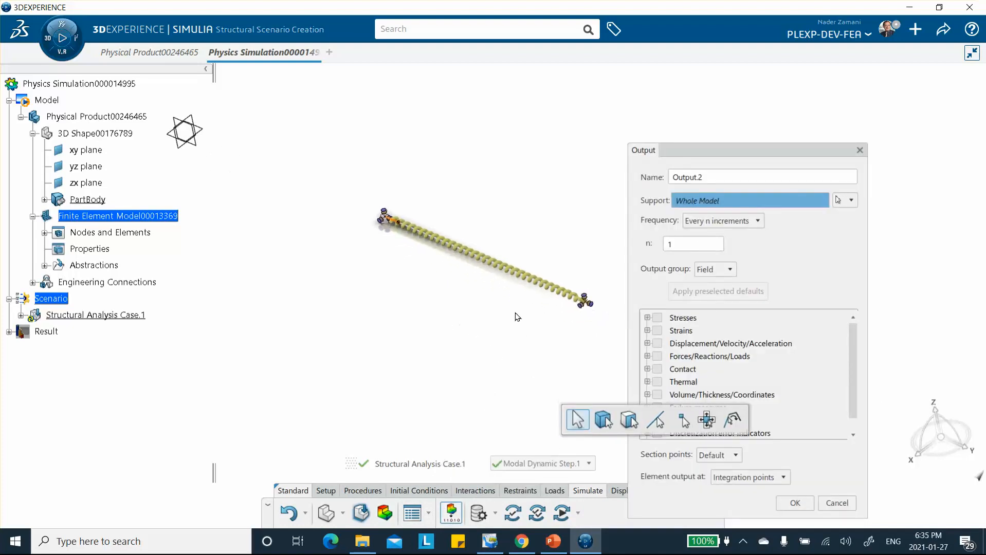
pyautogui.click(731, 268)
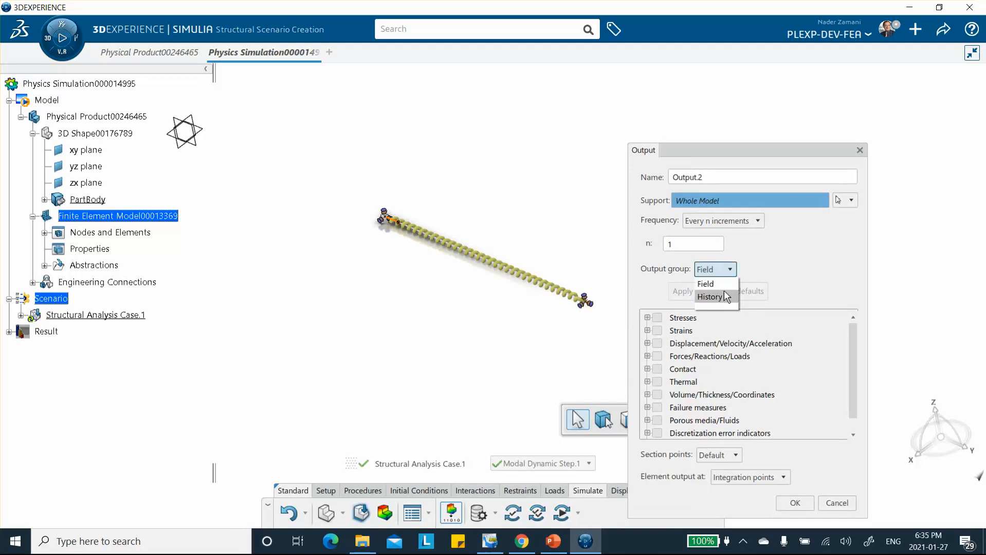
pyautogui.click(712, 298)
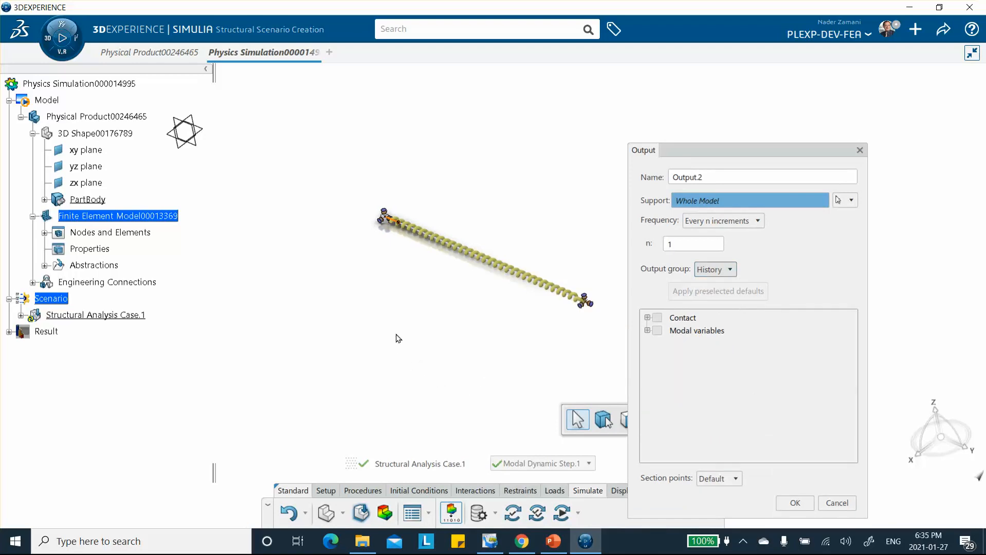
pyautogui.click(394, 222)
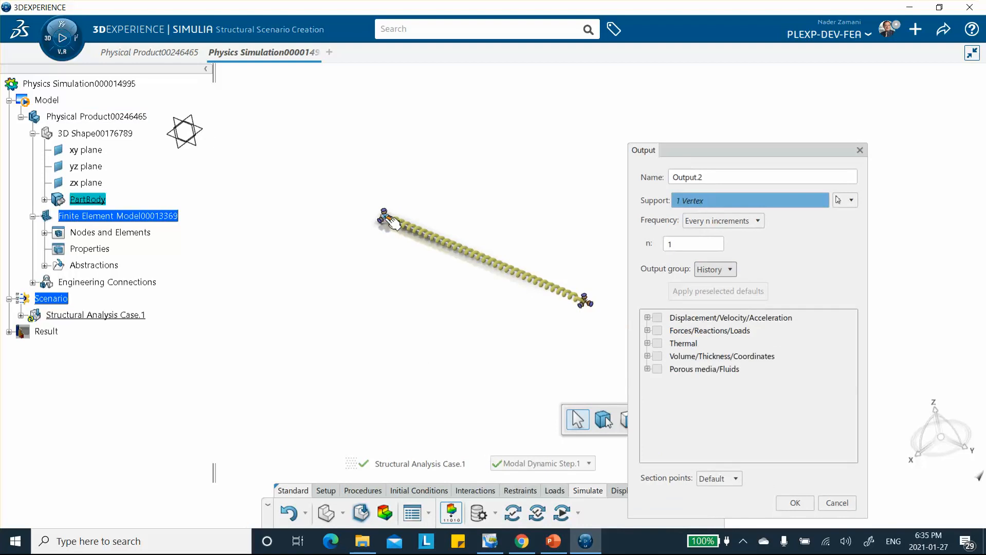
pyautogui.click(657, 319)
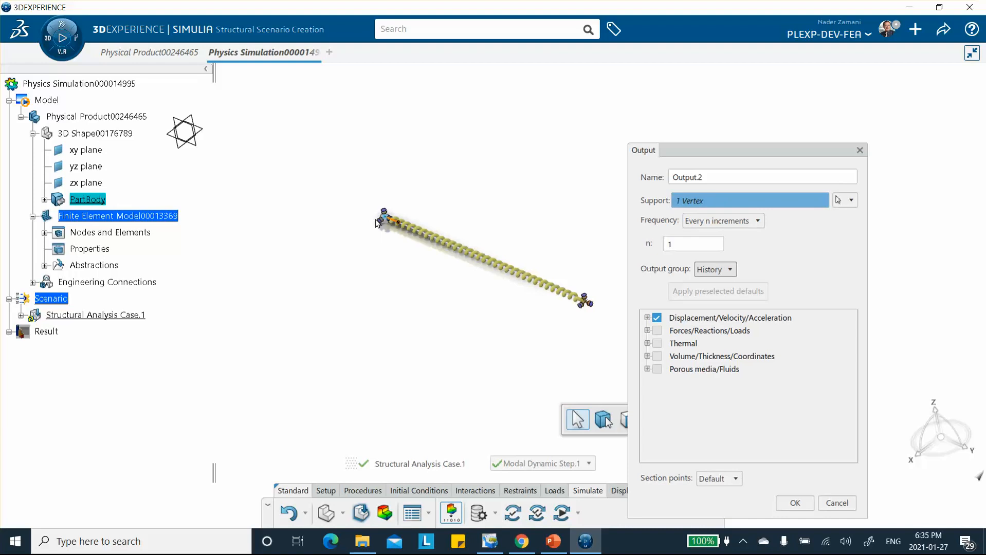
pyautogui.click(801, 508)
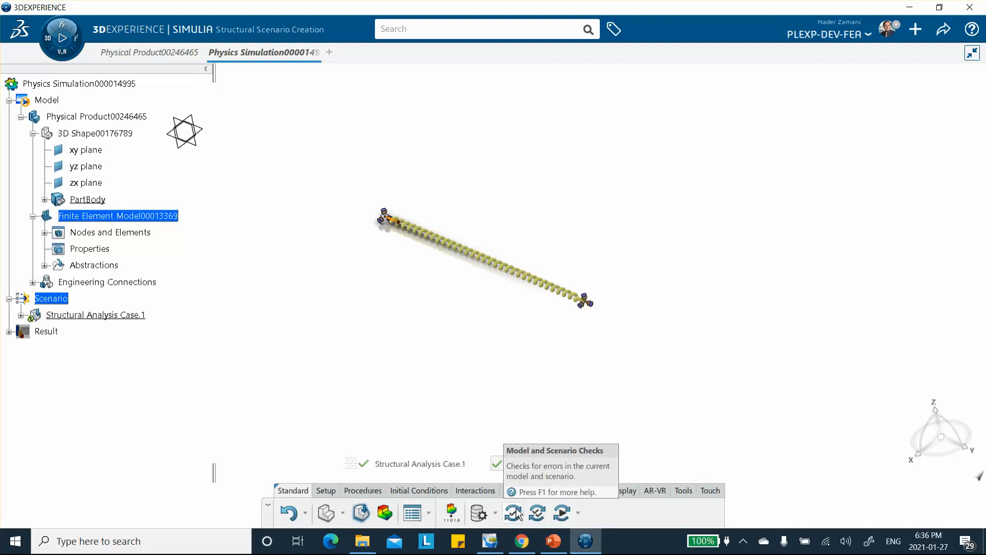
# Run the simulation with the modal dynamic step included and close the simulation status report.
pyautogui.click(566, 511)
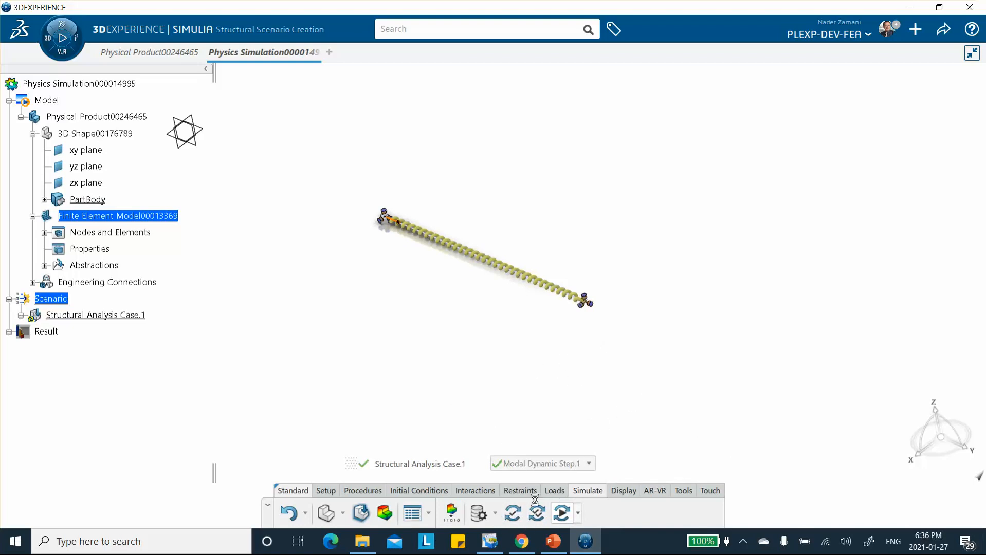
pyautogui.click(600, 343)
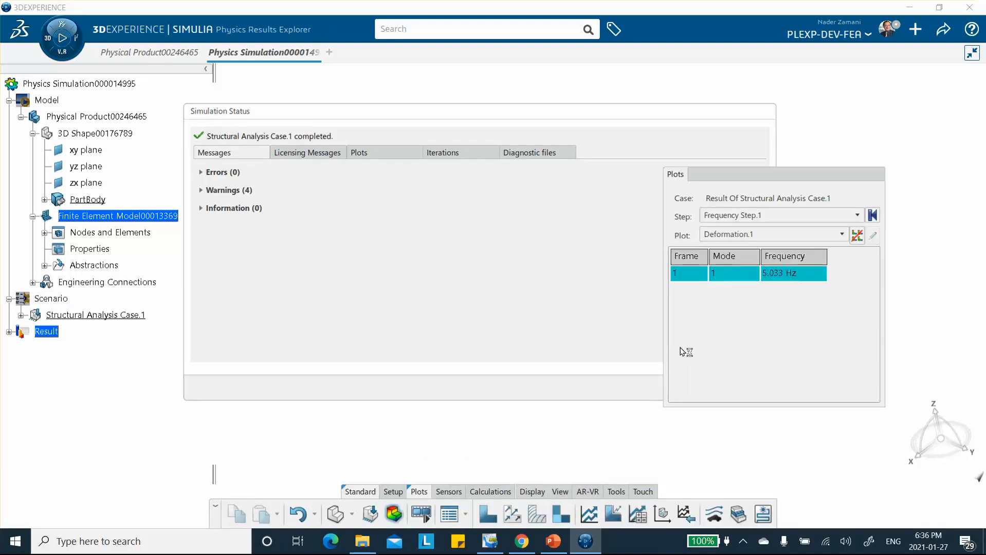
pyautogui.click(695, 117)
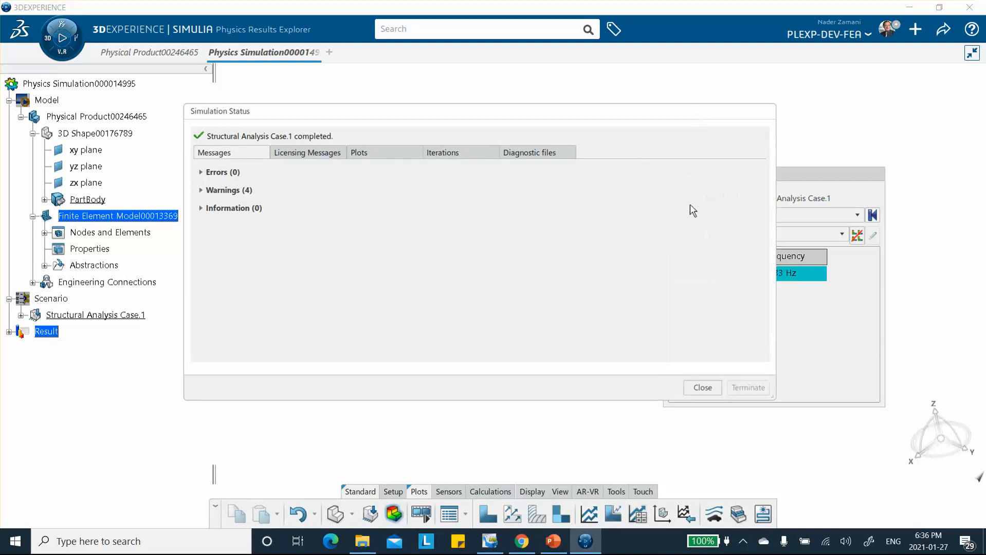
pyautogui.click(705, 388)
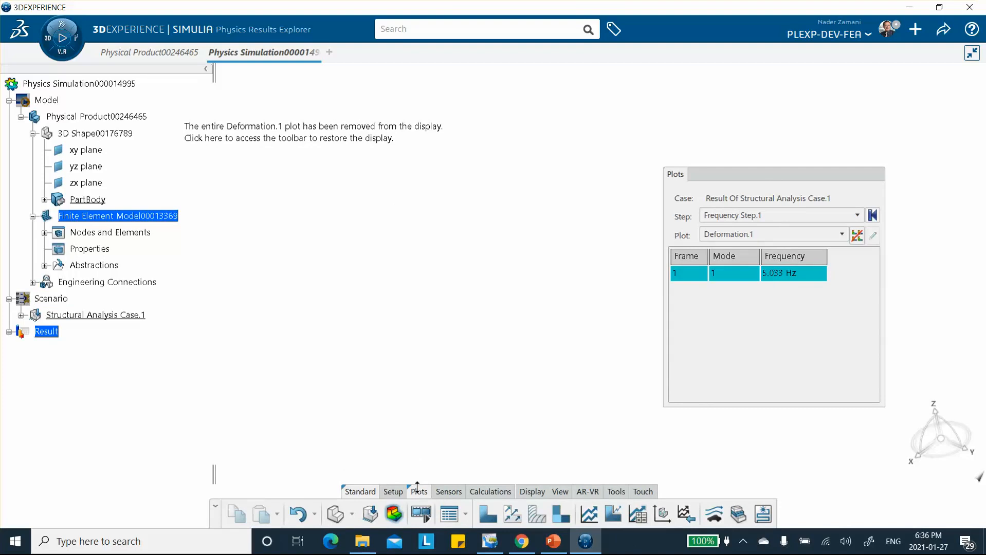
# Create an X-Y history plot of U, Translations and rotations, Vector Component 2, against time for the modal dynamic step's Output.2.
pyautogui.click(588, 516)
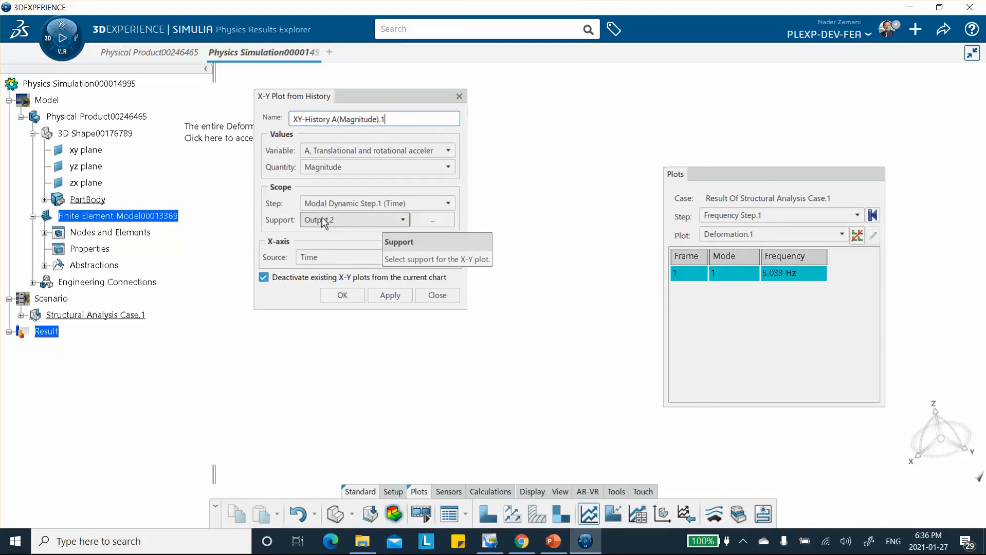
pyautogui.click(448, 151)
pyautogui.scroll(-3, 398, 206)
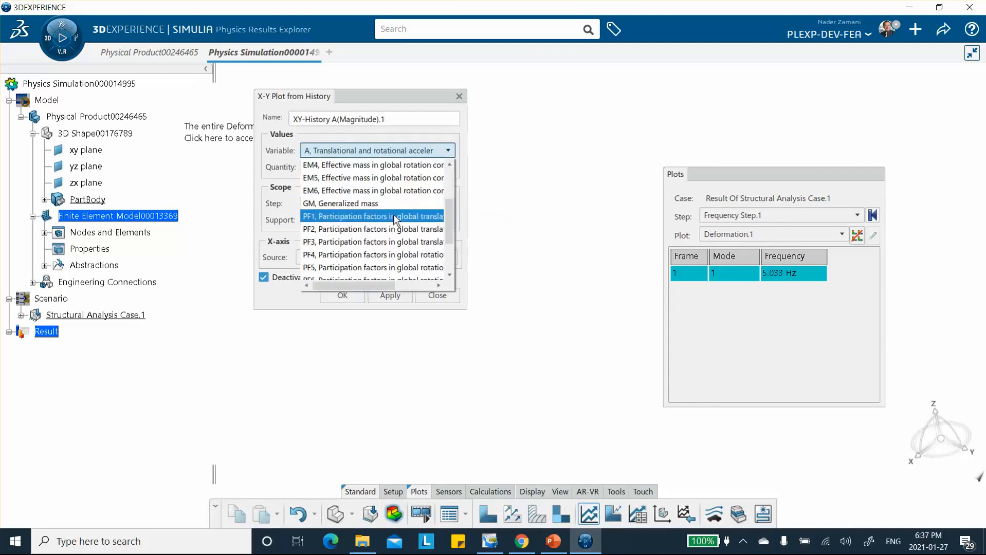
pyautogui.scroll(-2, 394, 218)
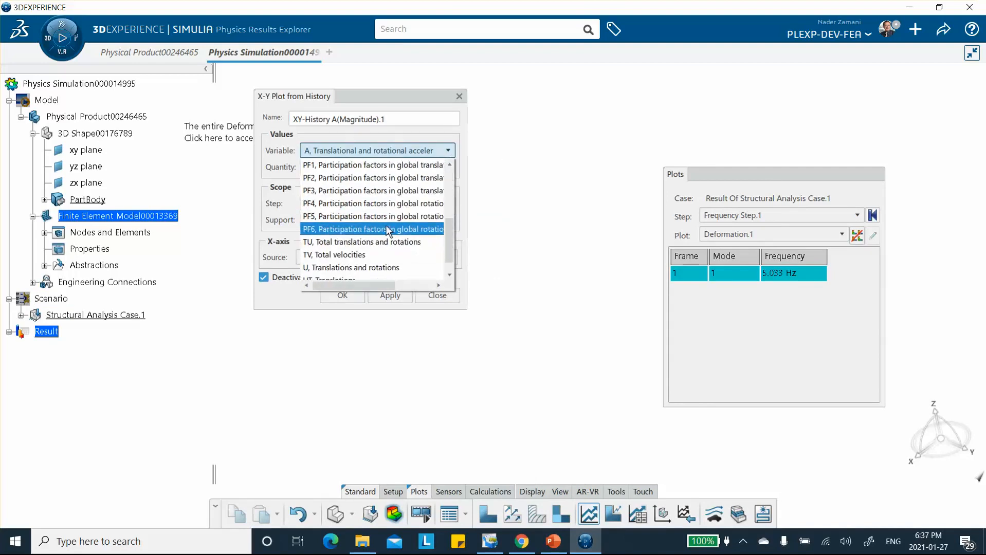
pyautogui.click(349, 268)
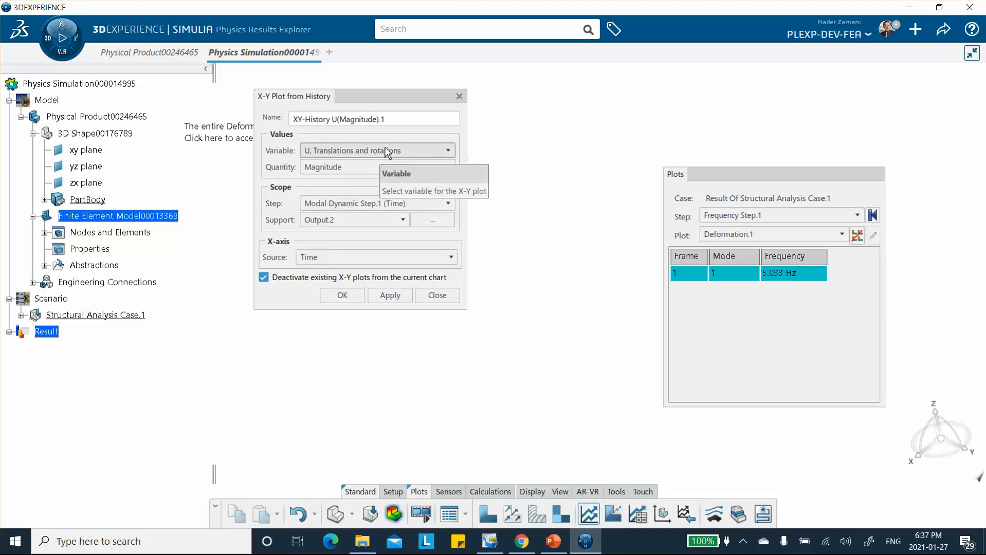
pyautogui.click(346, 168)
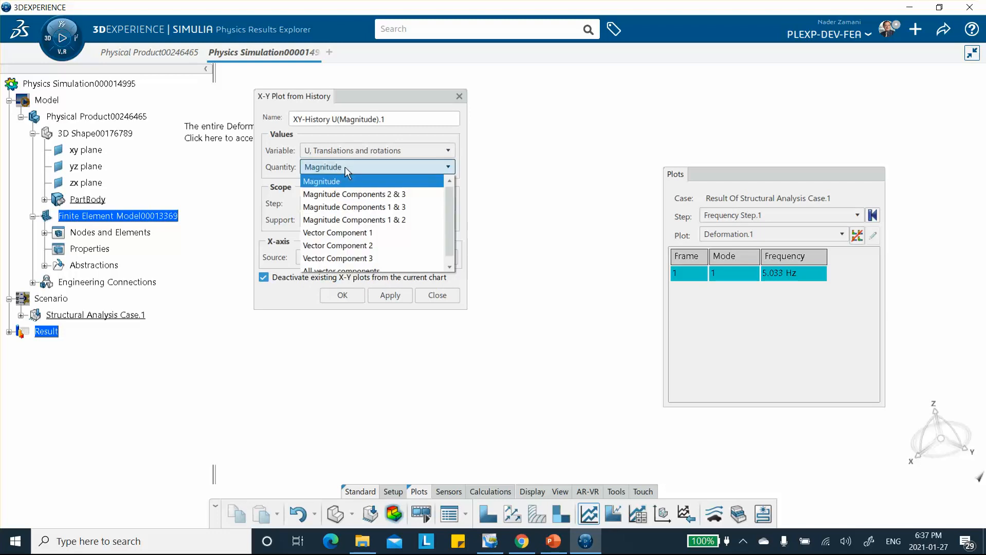
pyautogui.click(339, 246)
pyautogui.click(392, 297)
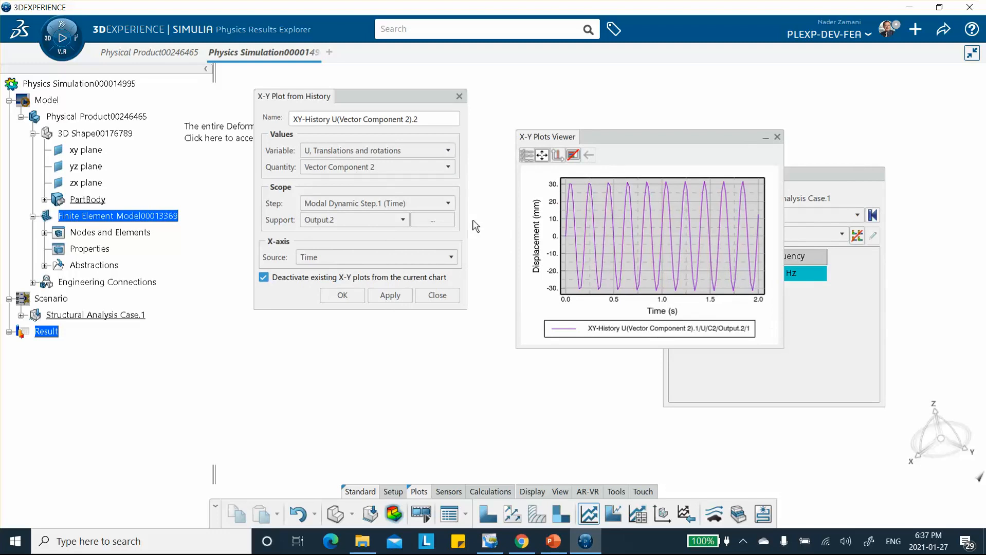
# Plot the magnitude of U, Translations and rotations, against time from the same history output.
pyautogui.click(348, 169)
pyautogui.click(339, 181)
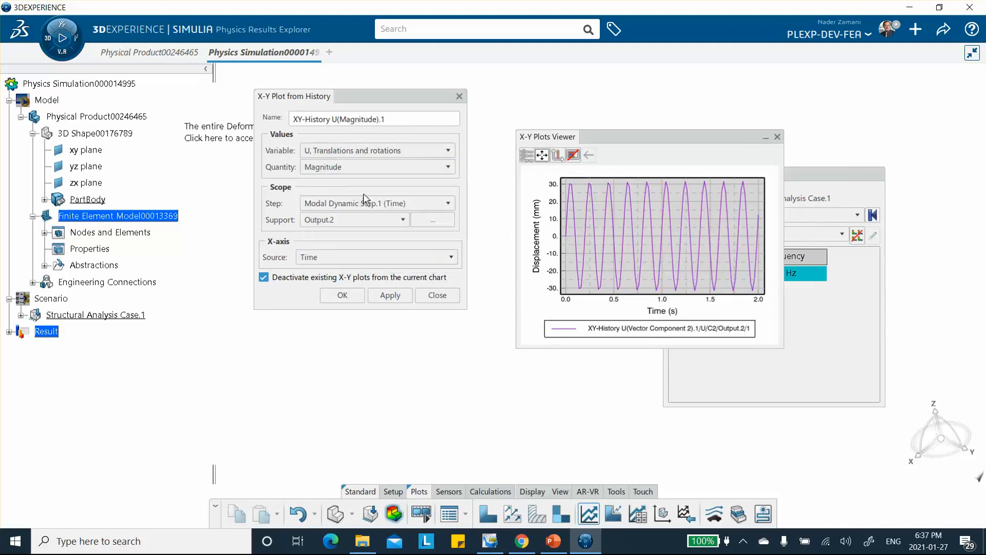
pyautogui.click(391, 294)
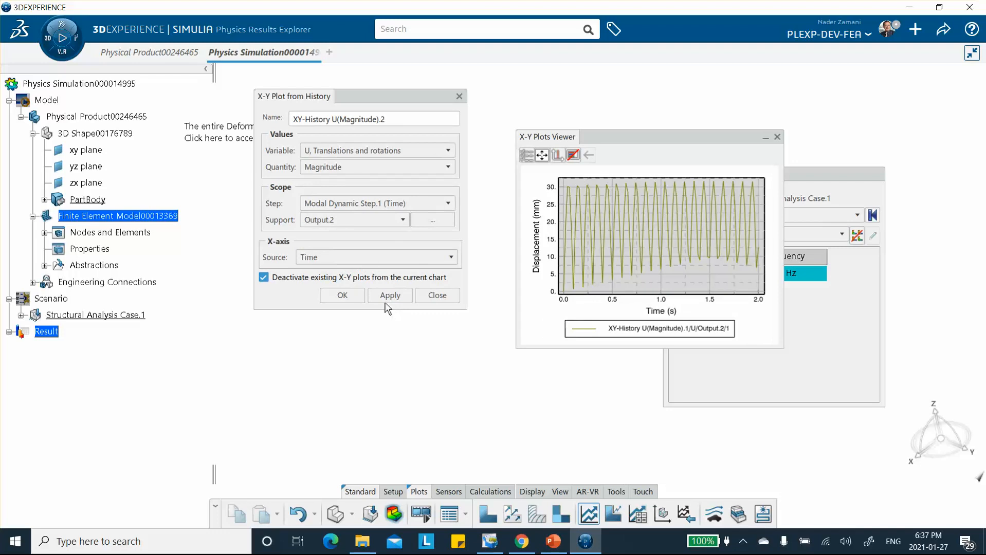
# Plot Vector Component 2 of U, Translations and rotations, against time for Output.2, replacing the magnitude curve, and close the plot definition.
pyautogui.click(448, 166)
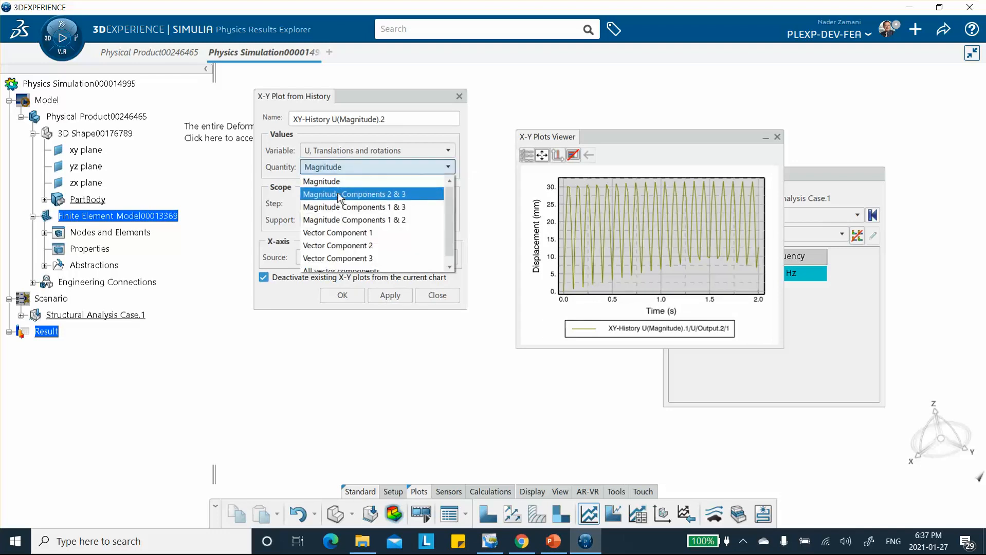
pyautogui.click(339, 246)
pyautogui.click(394, 297)
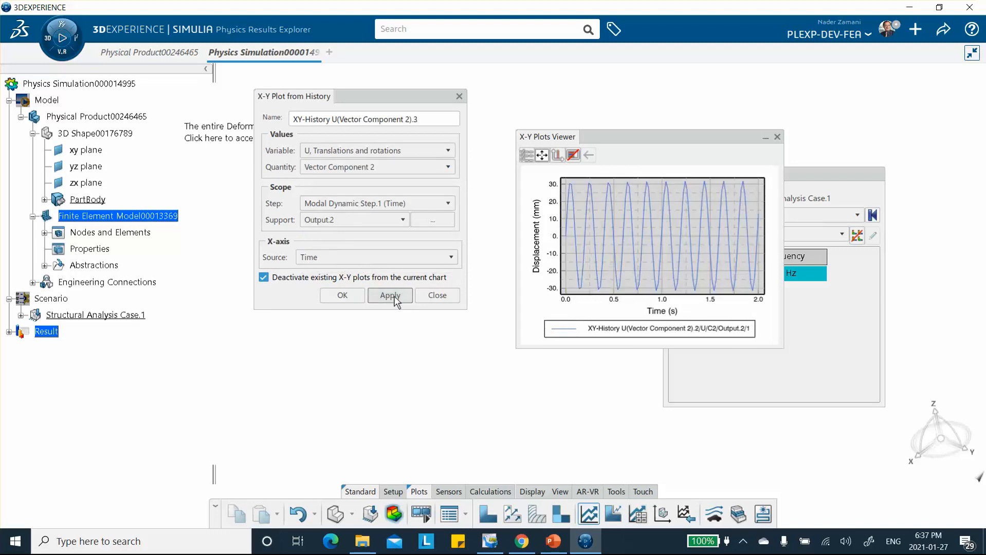
pyautogui.click(342, 296)
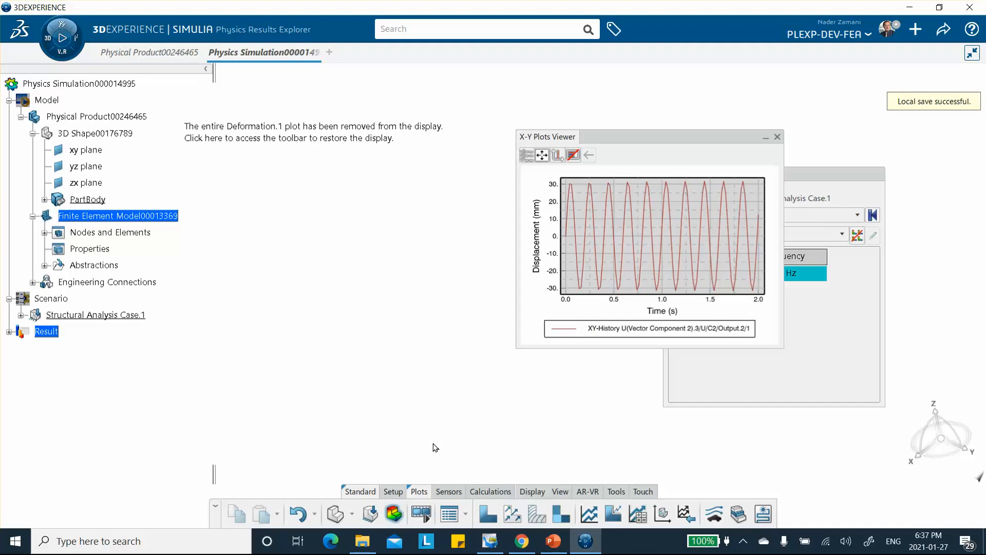
# Add damping of type Fraction to the modal dynamic step, with frequency 5 and damping fraction 4.7%.
pyautogui.click(370, 515)
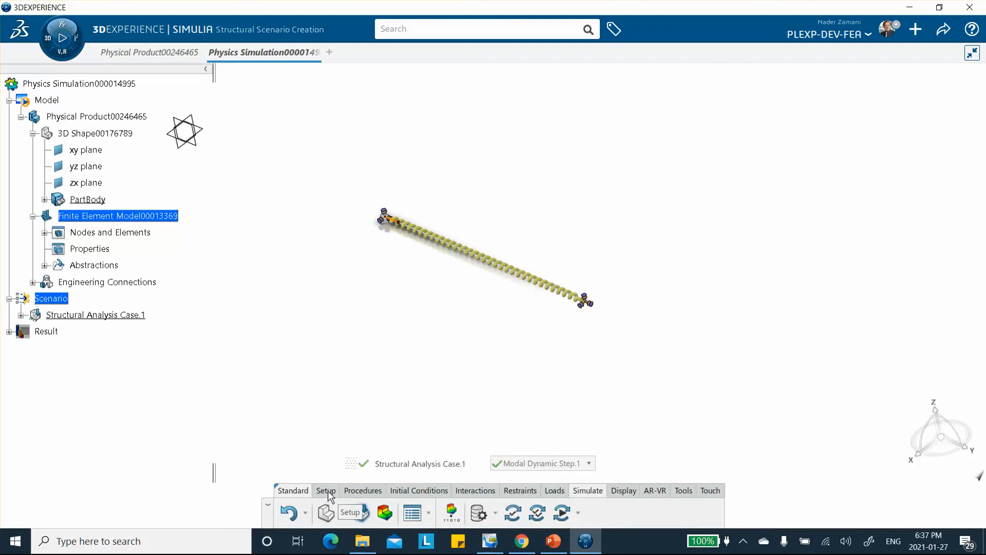
pyautogui.click(363, 490)
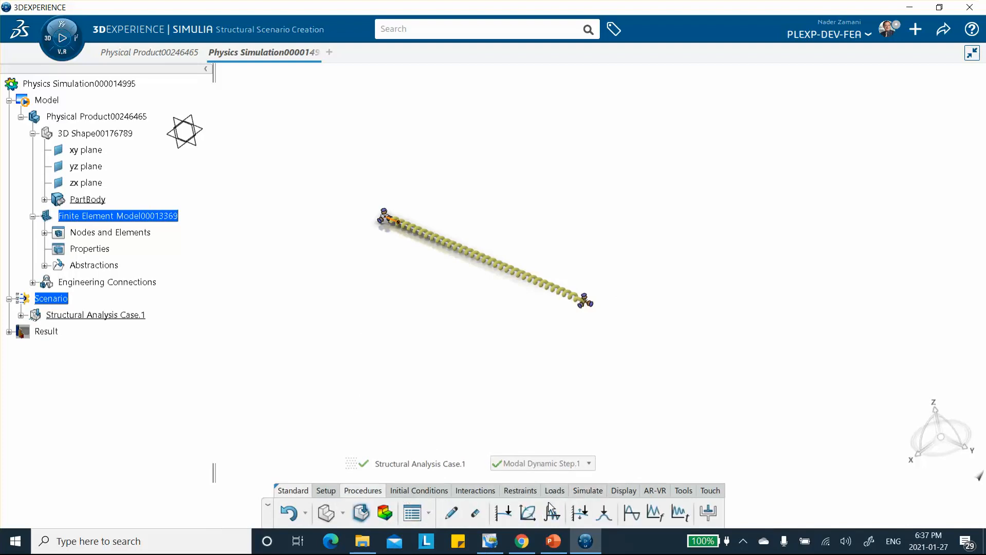
pyautogui.click(708, 513)
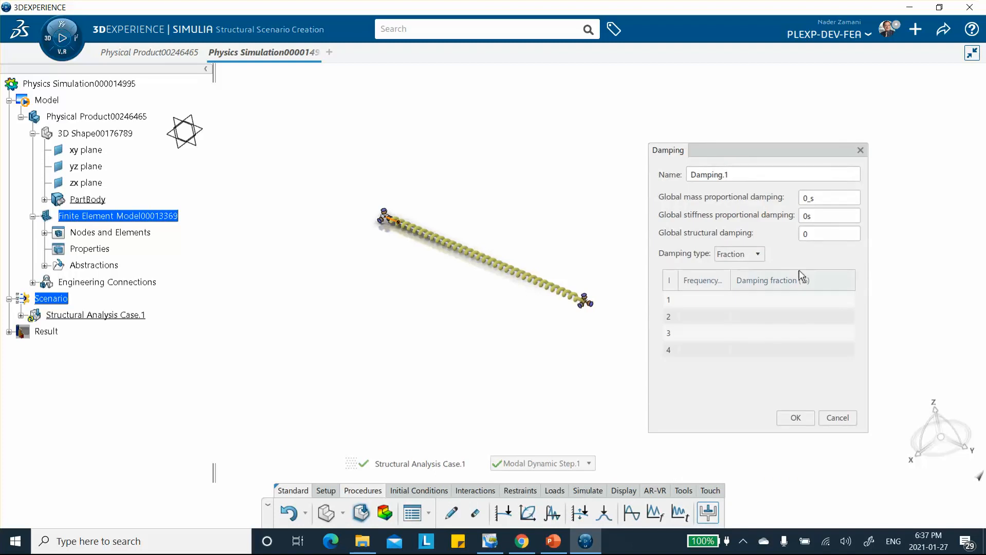
pyautogui.click(698, 301)
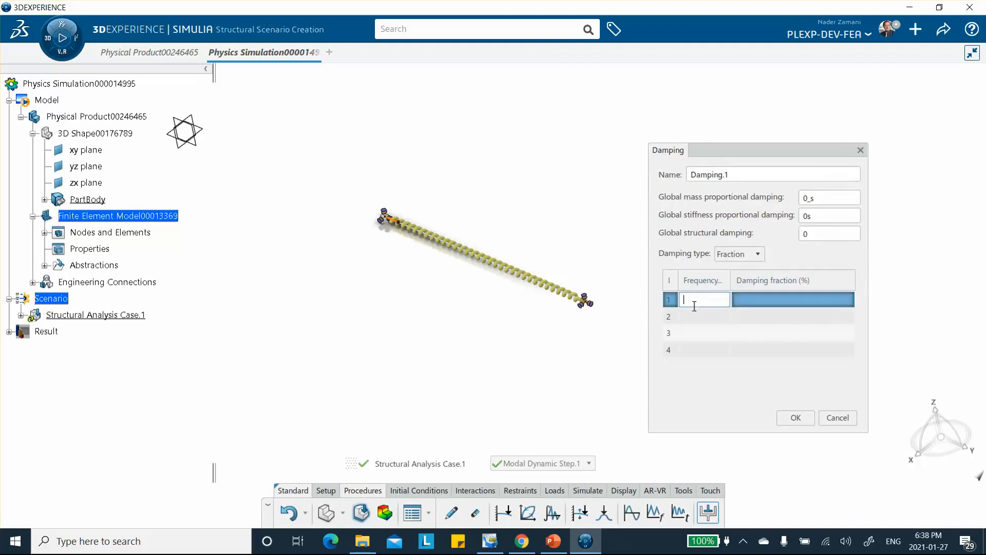
pyautogui.write('5')
pyautogui.click(762, 299)
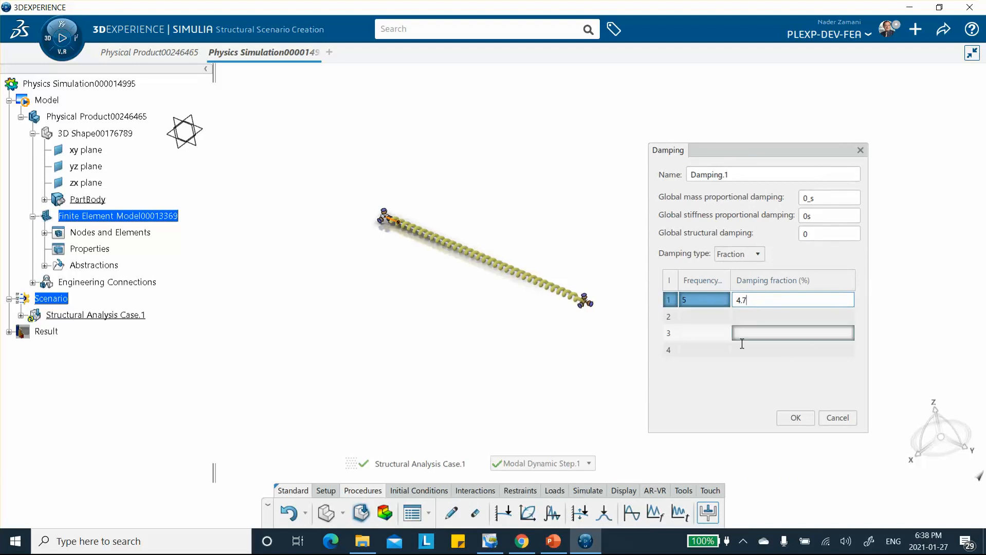
pyautogui.click(795, 418)
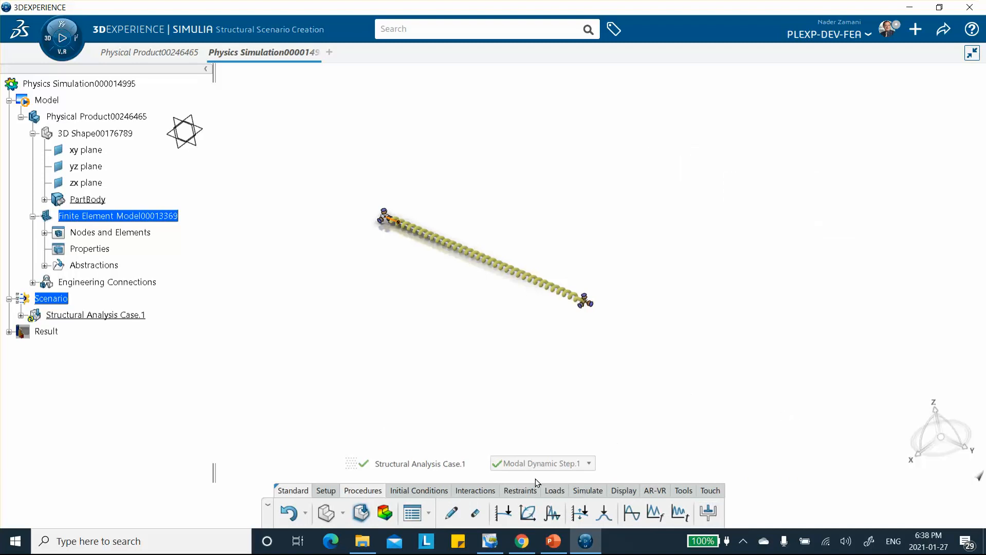
# Run the simulation with the damping included and close the simulation status report.
pyautogui.click(584, 491)
pyautogui.click(562, 513)
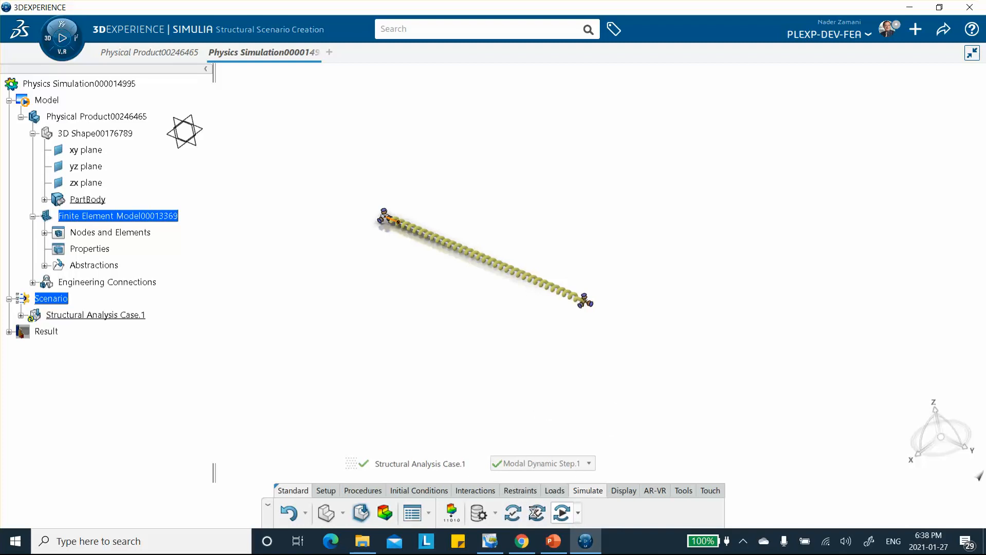
pyautogui.click(605, 347)
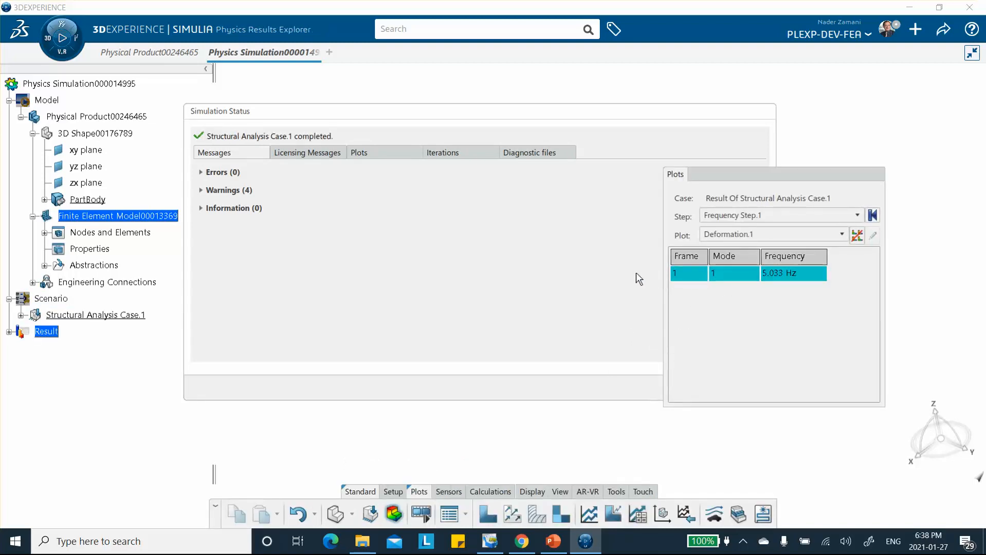
pyautogui.click(539, 276)
pyautogui.click(701, 387)
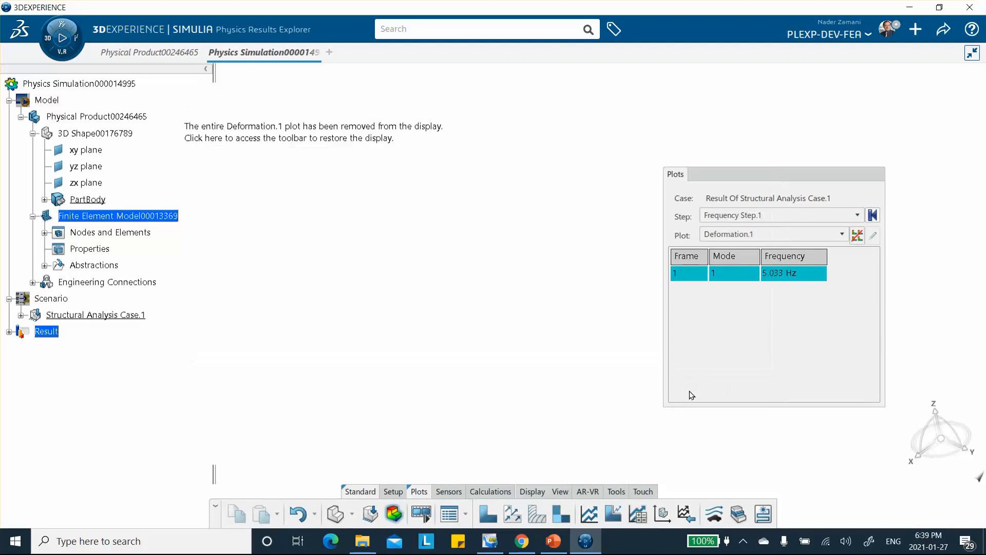
# Create an X-Y history plot of acceleration A, Vector Component 2, against time for the modal dynamic step's Output.2.
pyautogui.click(589, 514)
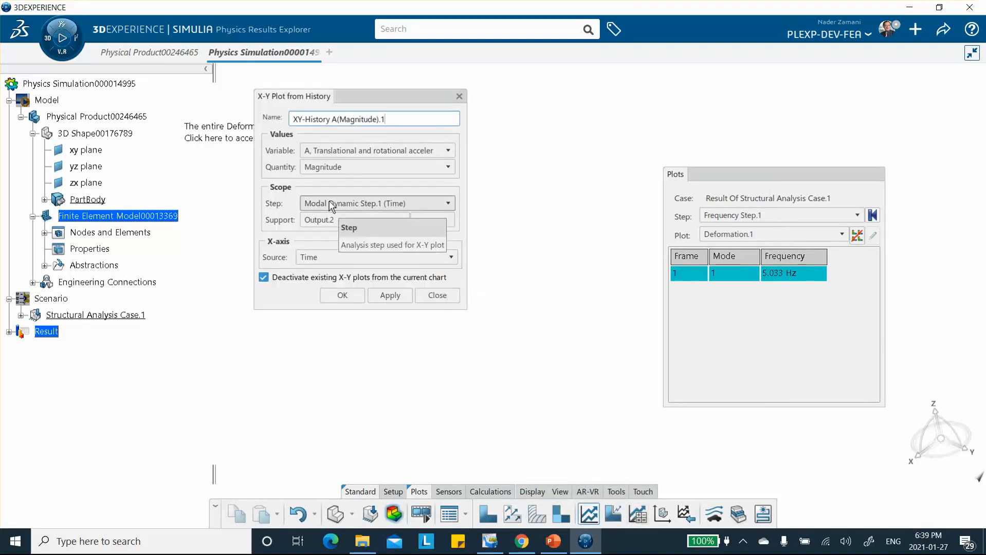
pyautogui.click(336, 170)
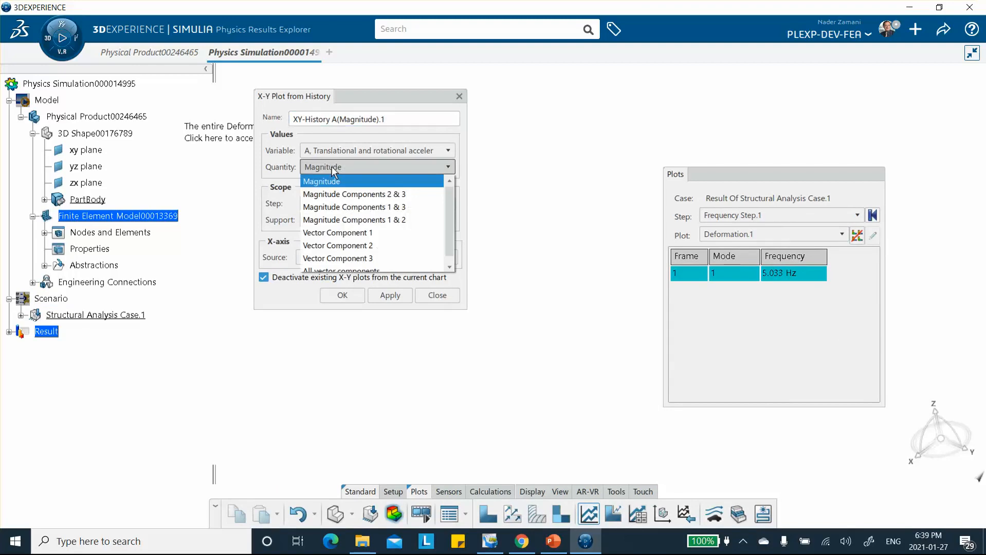
pyautogui.click(343, 247)
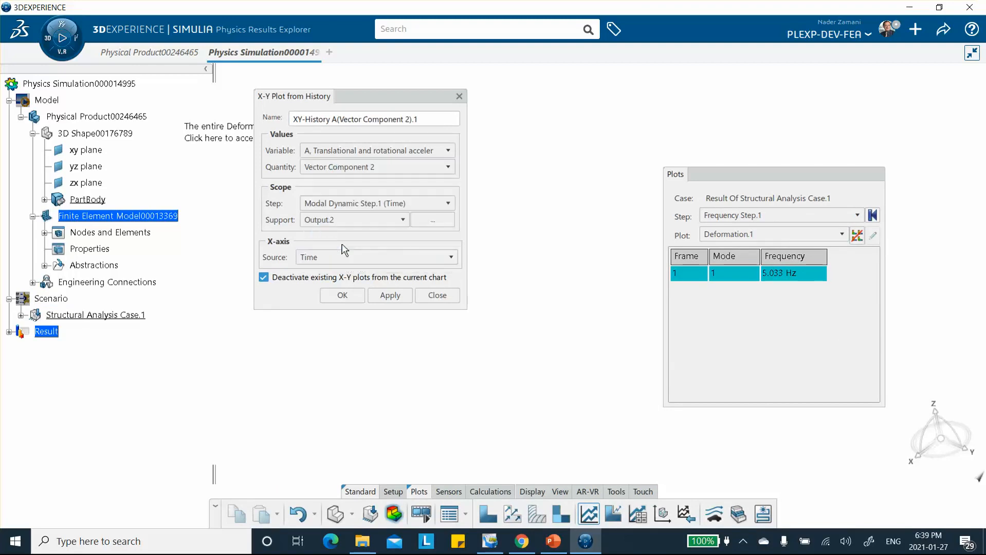
pyautogui.click(391, 296)
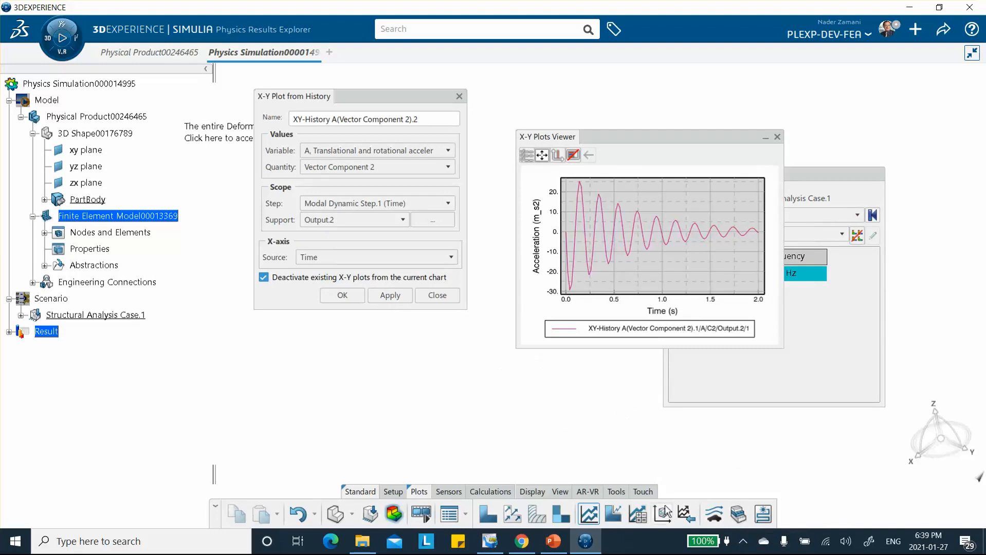
pyautogui.click(743, 541)
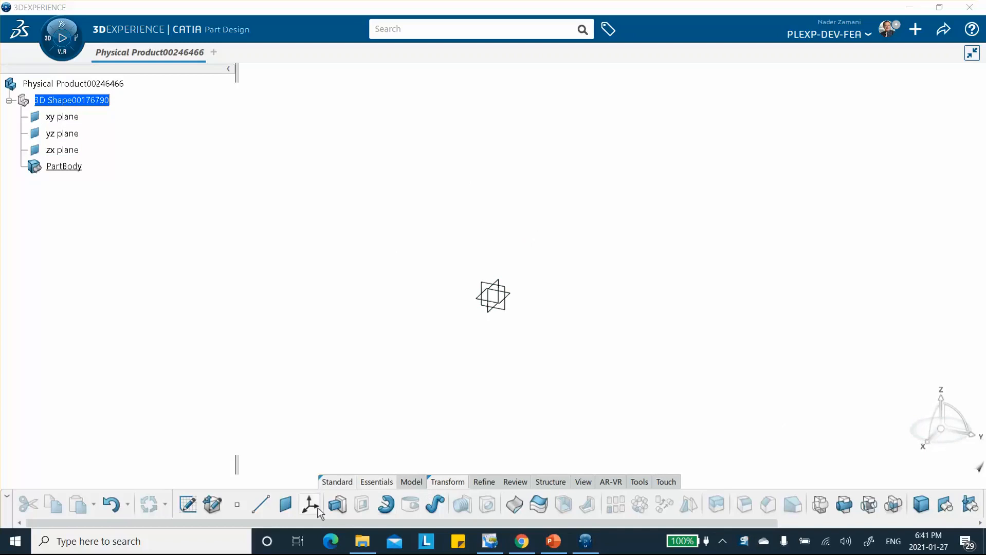
# Create a point by coordinates at X 0, Y 30, Z 0 mm in the new part.
pyautogui.click(237, 505)
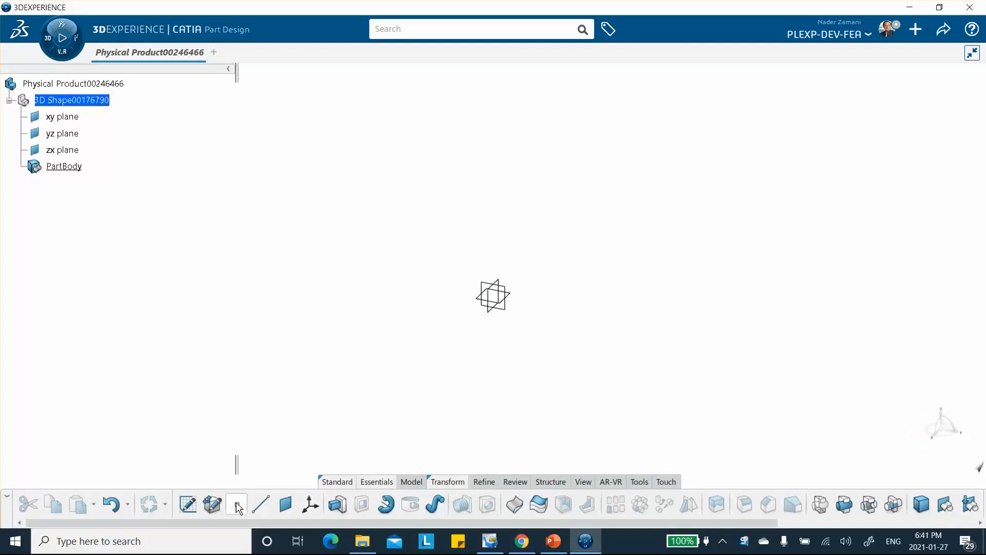
pyautogui.click(839, 256)
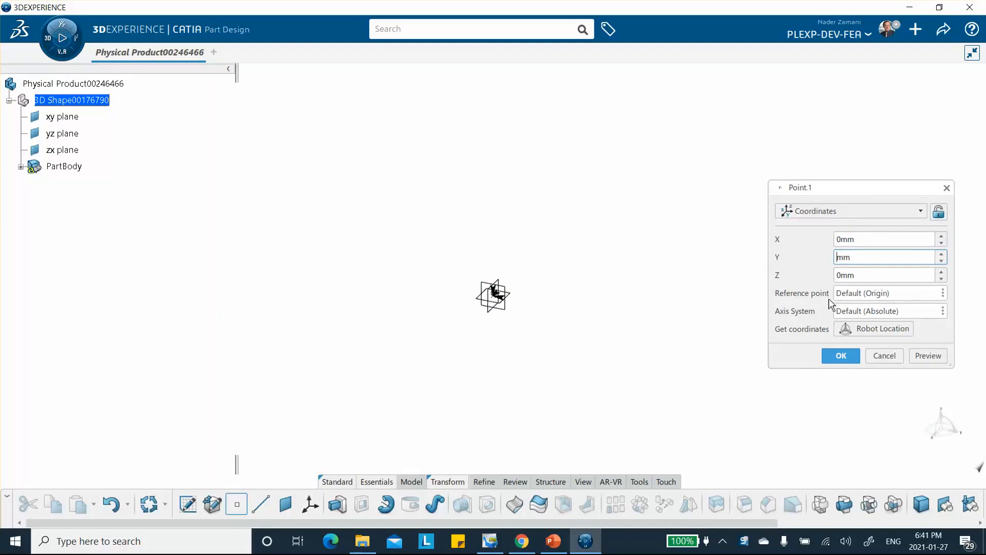
pyautogui.write('50')
pyautogui.click(842, 355)
# Create a second point by coordinates at X 0, Y 60, Z 0 mm.
pyautogui.click(237, 504)
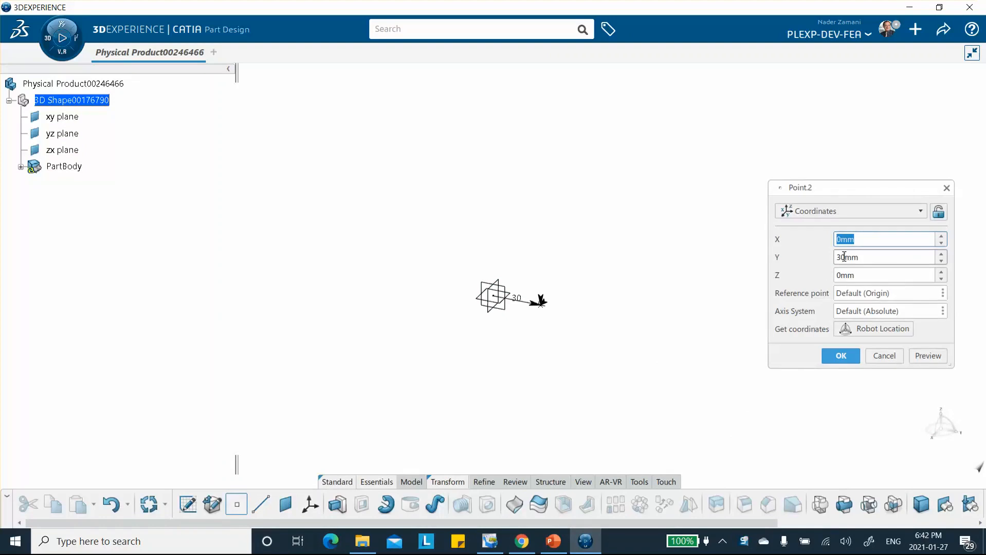
pyautogui.click(839, 257)
pyautogui.write('3')
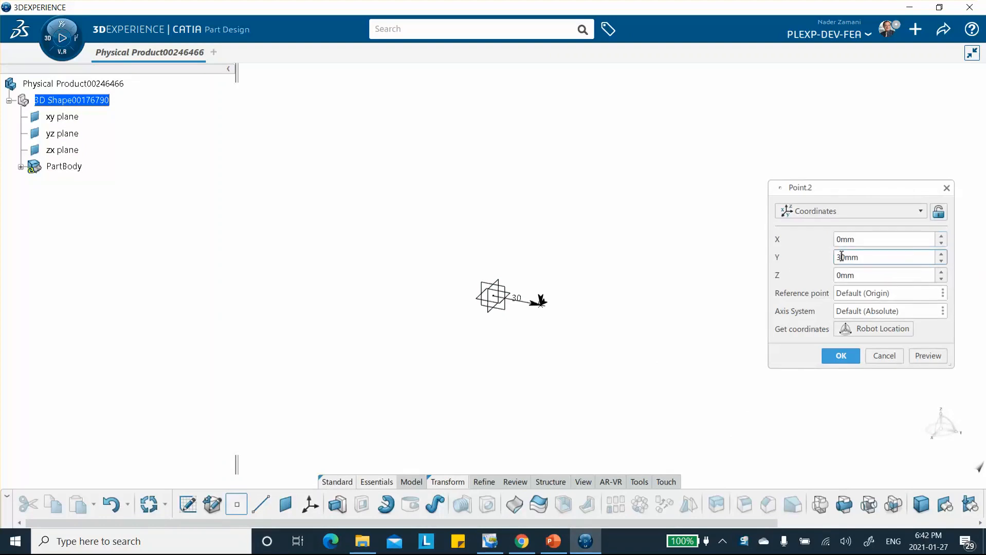
pyautogui.press('BackSpace')
pyautogui.write('6')
pyautogui.click(843, 359)
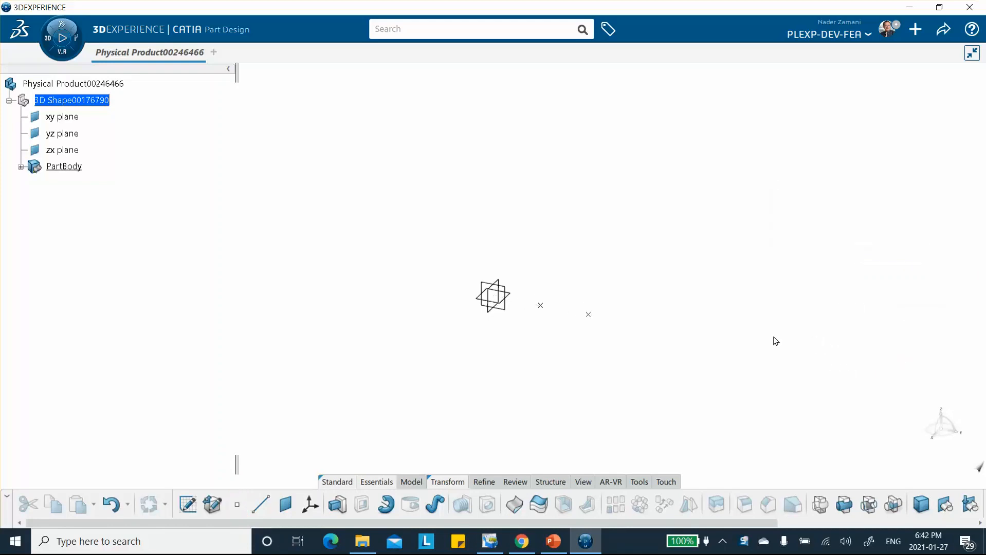
# Create a third point by coordinates at X 0, Y 90, Z 0 mm.
pyautogui.click(237, 504)
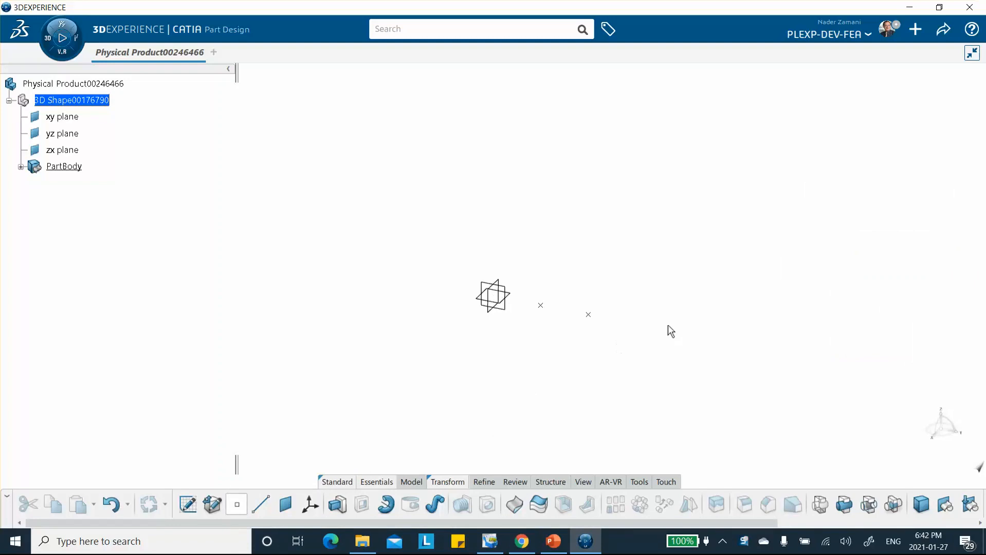
pyautogui.click(838, 257)
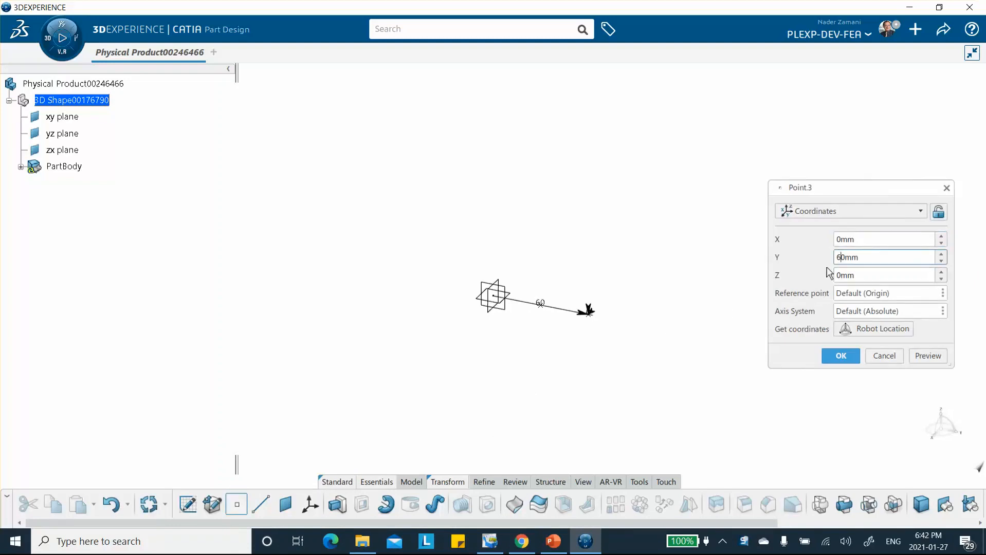
pyautogui.press('BackSpace')
pyautogui.write('9')
pyautogui.click(842, 363)
pyautogui.moveTo(706, 276); pyautogui.dragTo(629, 242, button='middle')
pyautogui.click(634, 279)
pyautogui.moveTo(558, 253); pyautogui.dragTo(526, 167, button='middle')
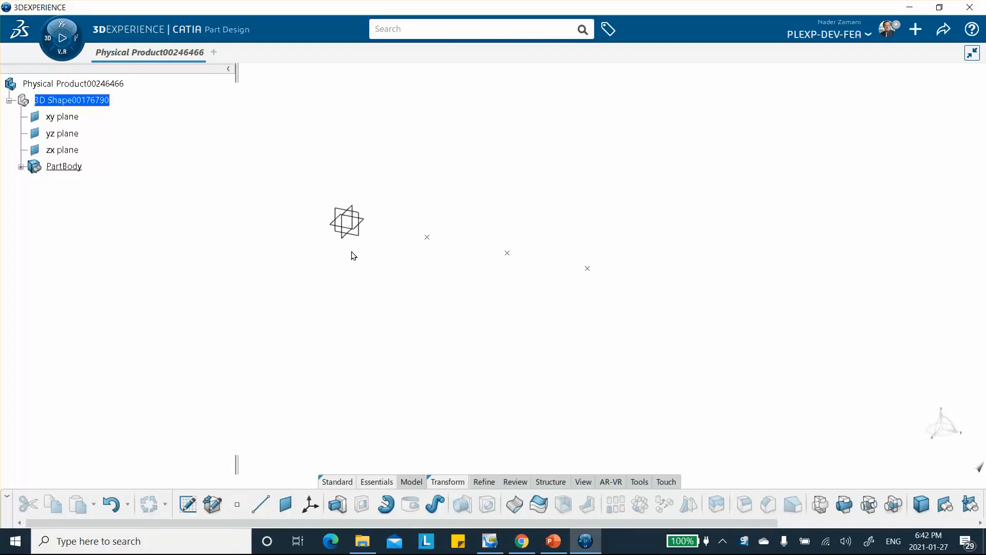
# Switch to Structural Model Creation and create a finite element model on the main bodies with automatic initialization.
pyautogui.click(45, 48)
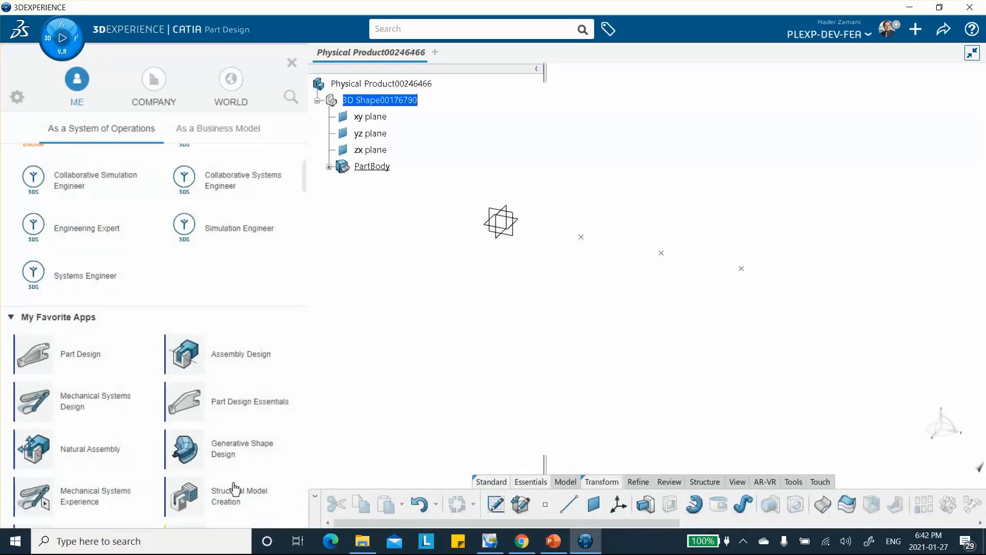
pyautogui.click(227, 504)
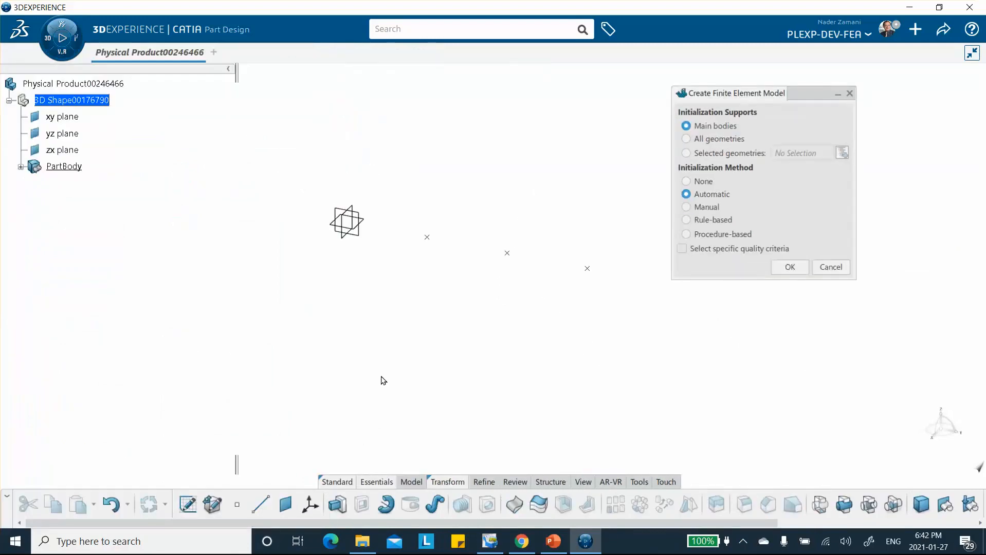
pyautogui.click(788, 268)
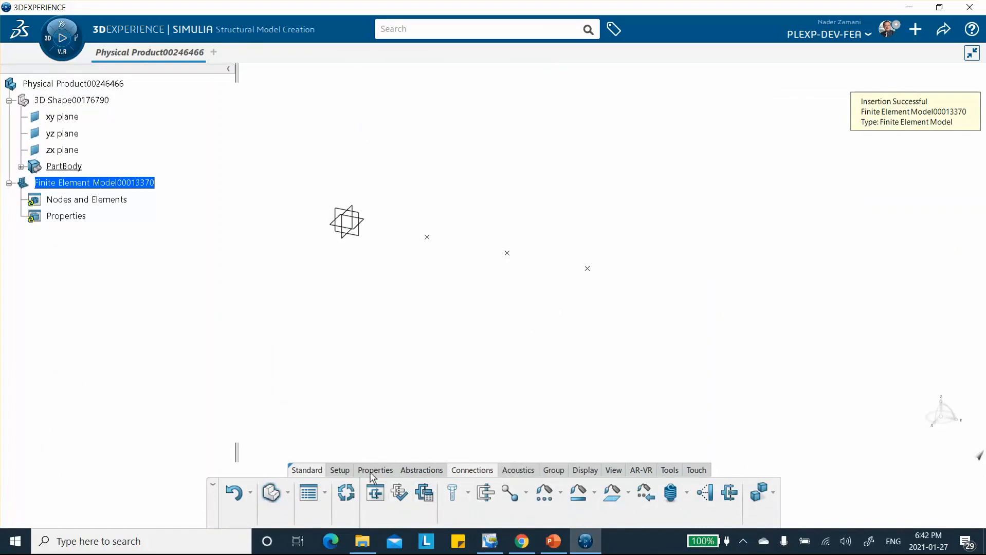
# Create a point inertia with a mass of 200000 kg on the point nearest the origin, checking m1 on the PowerPoint slide.
pyautogui.click(410, 471)
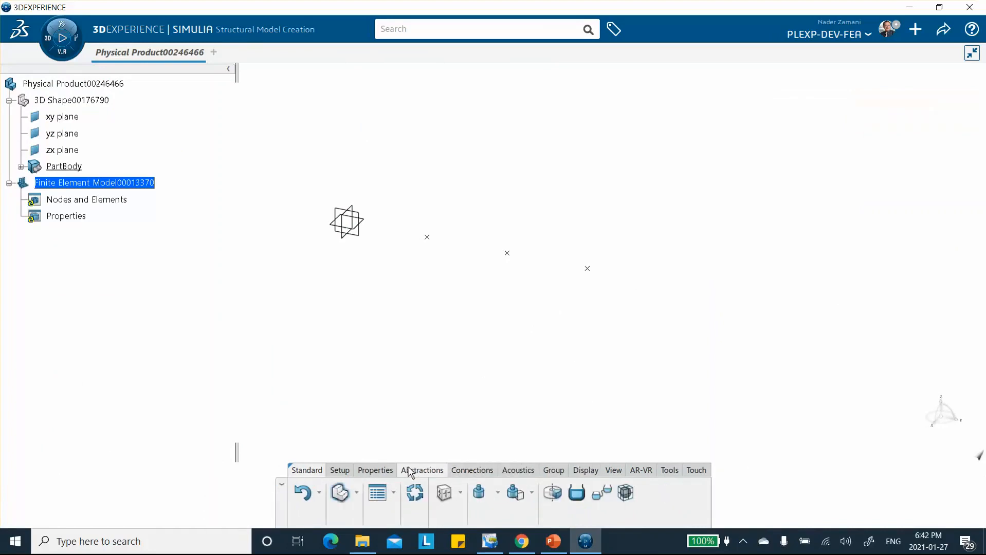
pyautogui.click(478, 493)
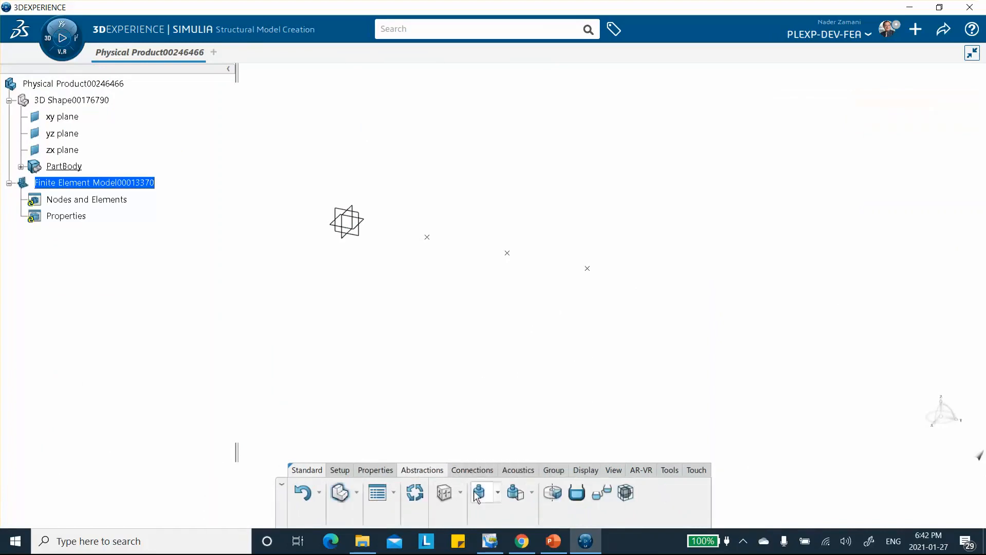
pyautogui.click(428, 237)
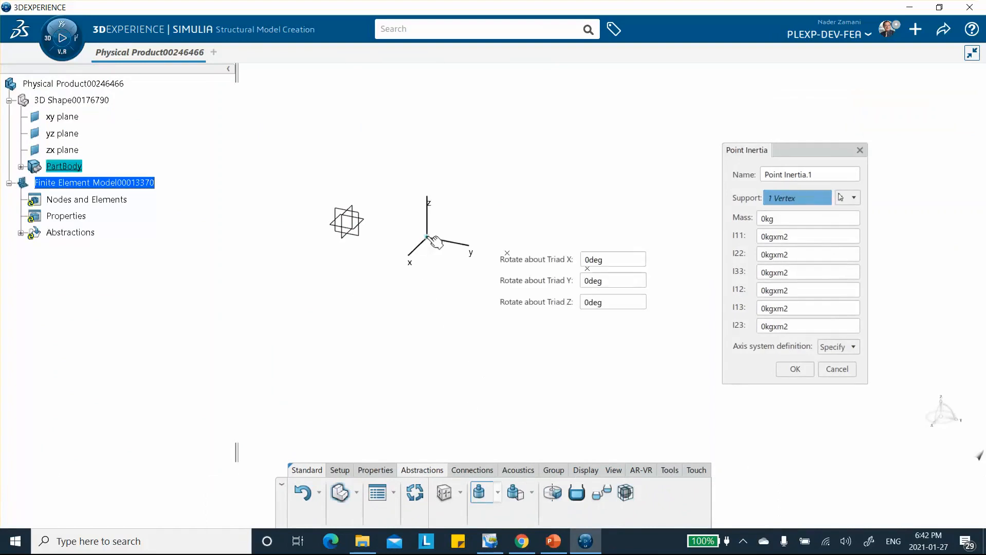
pyautogui.click(546, 540)
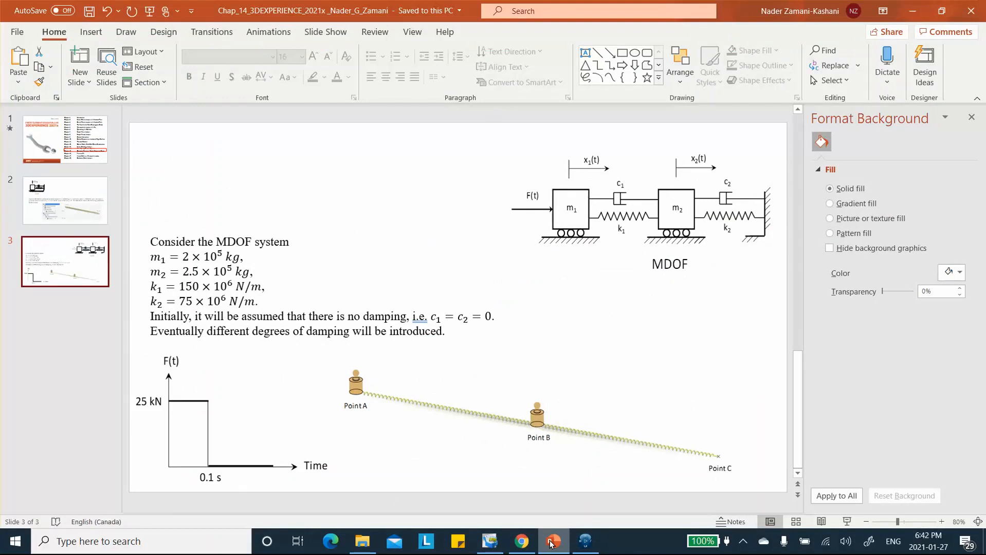
pyautogui.click(552, 543)
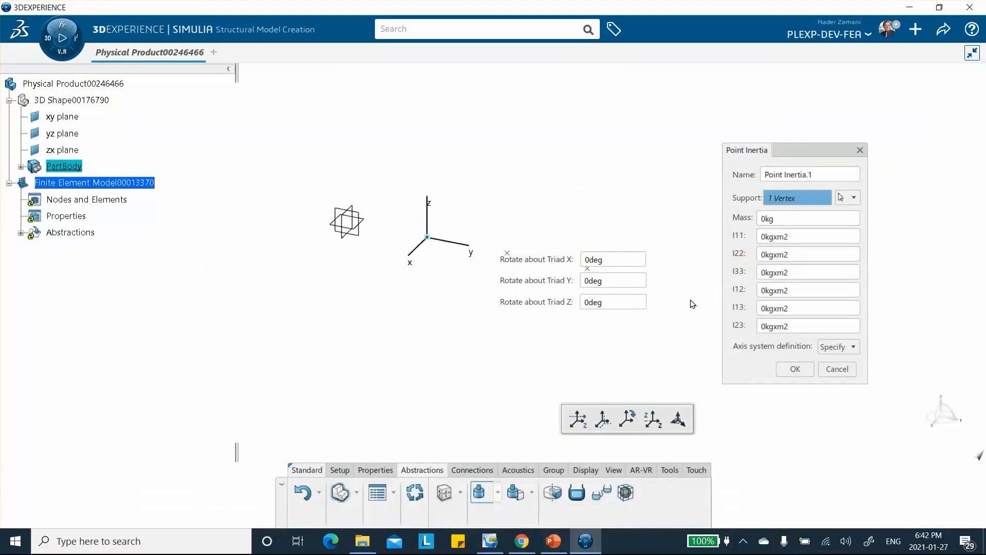
pyautogui.click(765, 219)
pyautogui.write('E5')
pyautogui.press('Return')
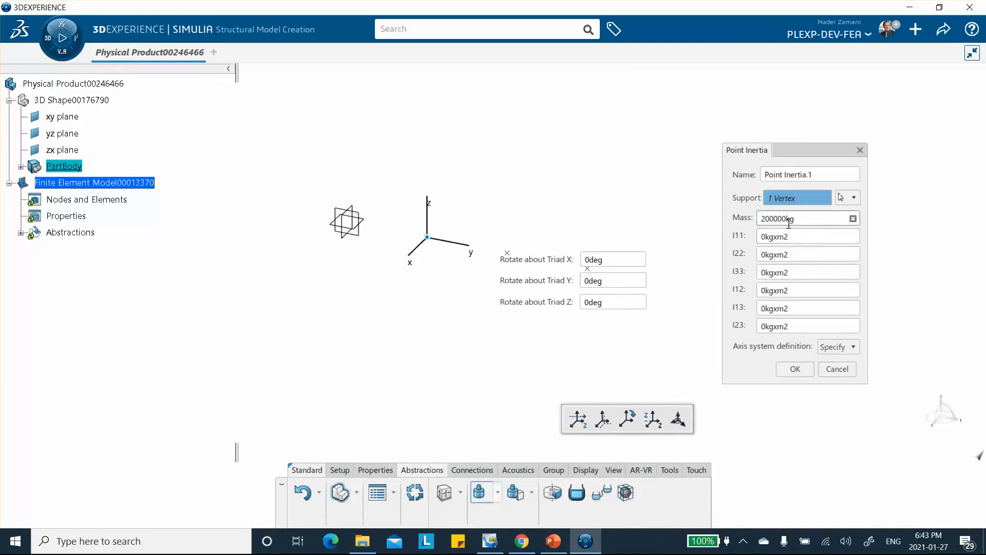
pyautogui.click(795, 370)
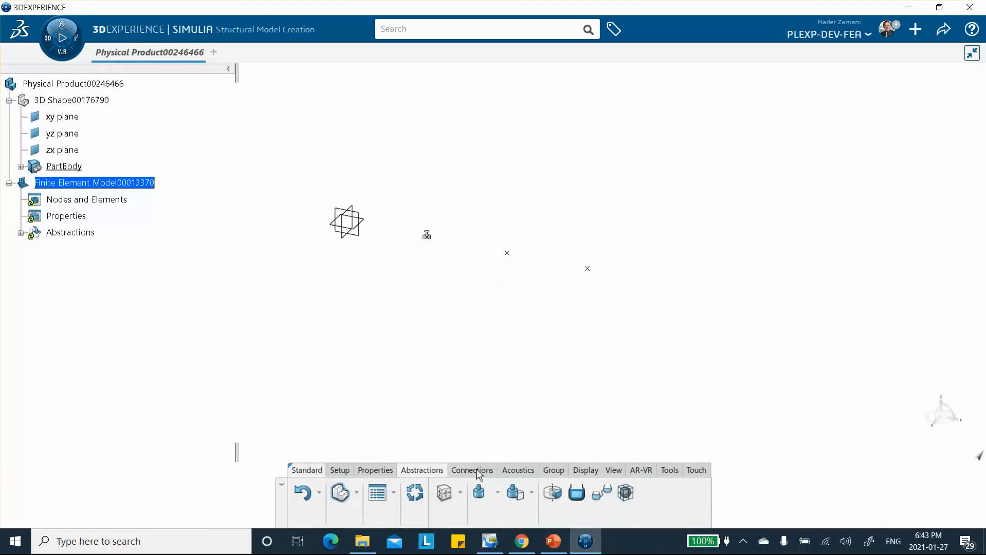
# Create a point inertia with a mass of 250000 kg on the middle point, checking m2 on the PowerPoint slide.
pyautogui.click(477, 493)
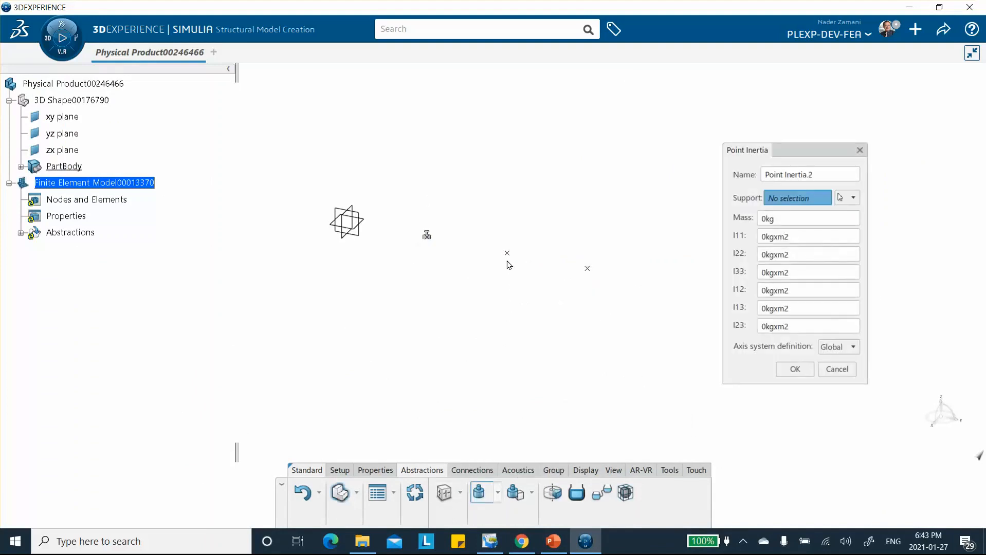
pyautogui.click(508, 254)
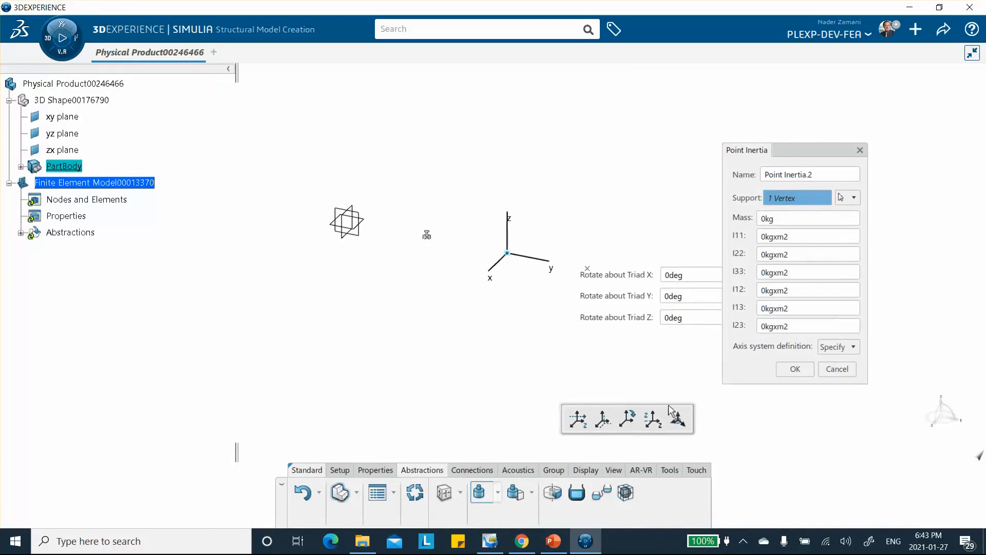
pyautogui.click(547, 541)
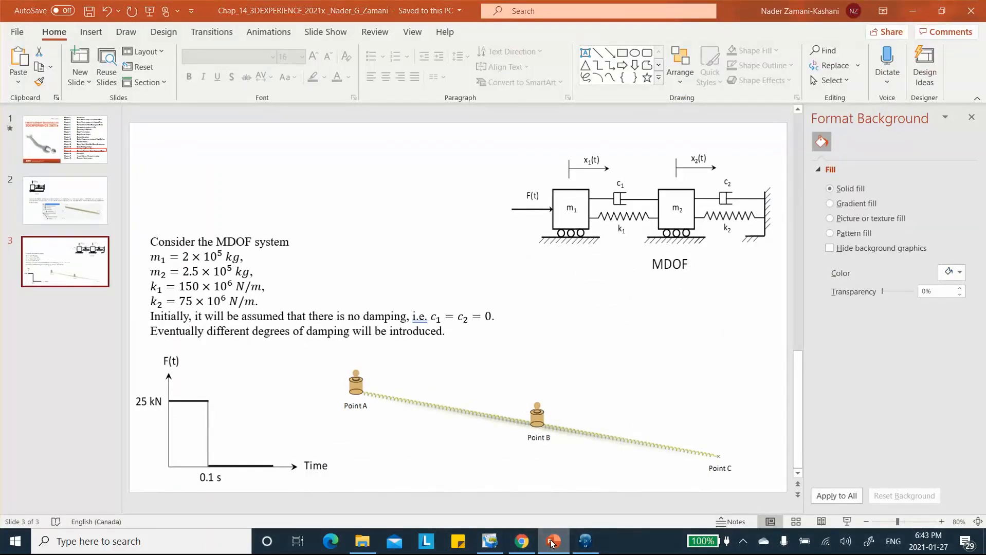
pyautogui.click(551, 541)
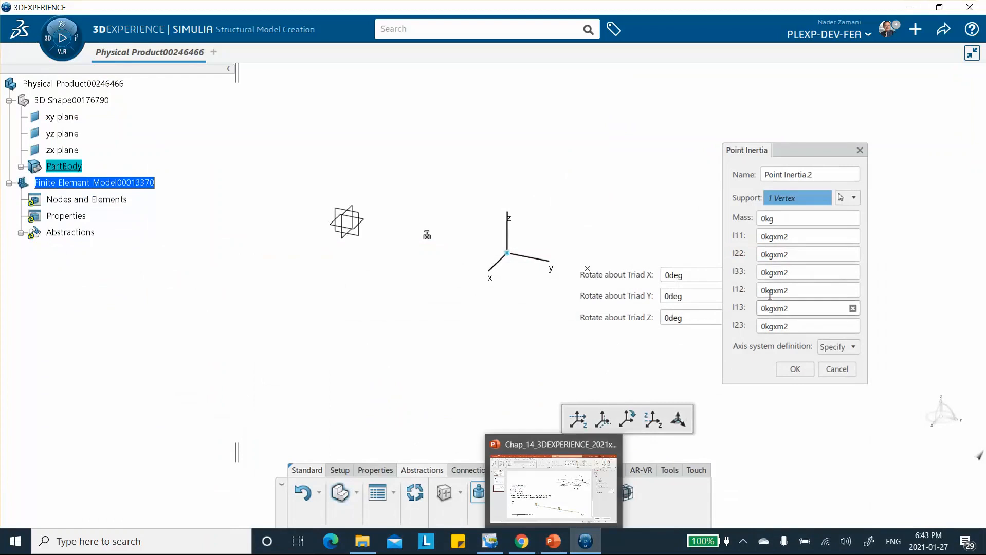
pyautogui.doubleClick(766, 218)
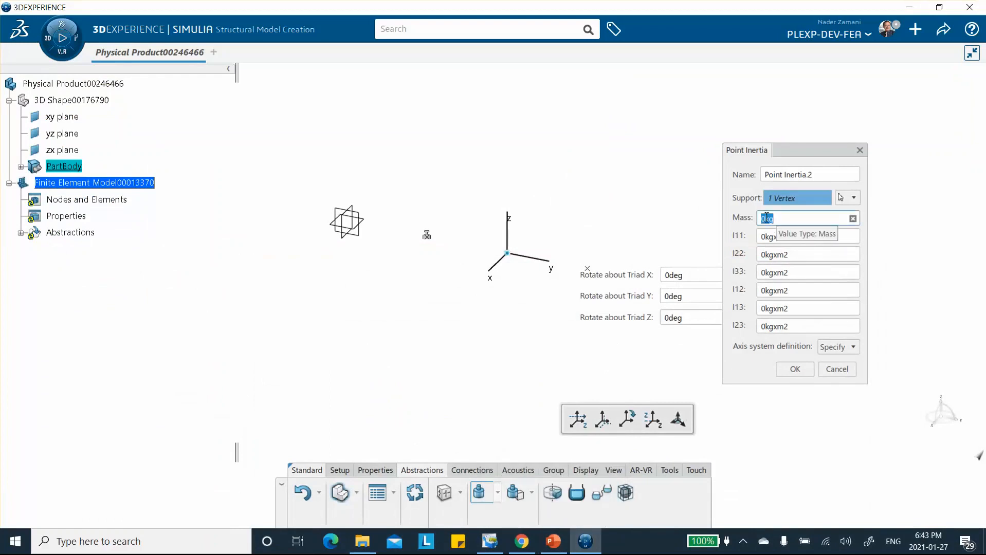
pyautogui.click(762, 218)
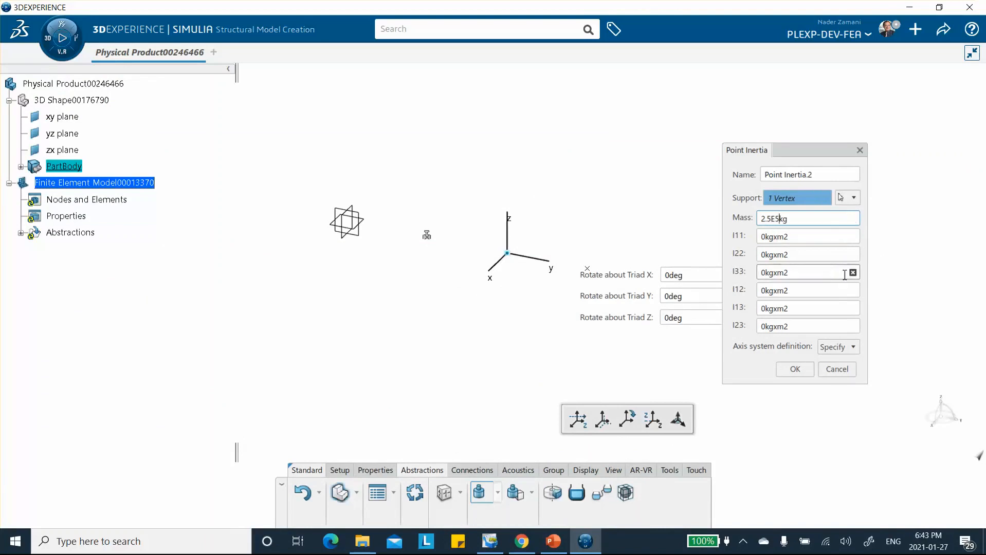
pyautogui.press('Return')
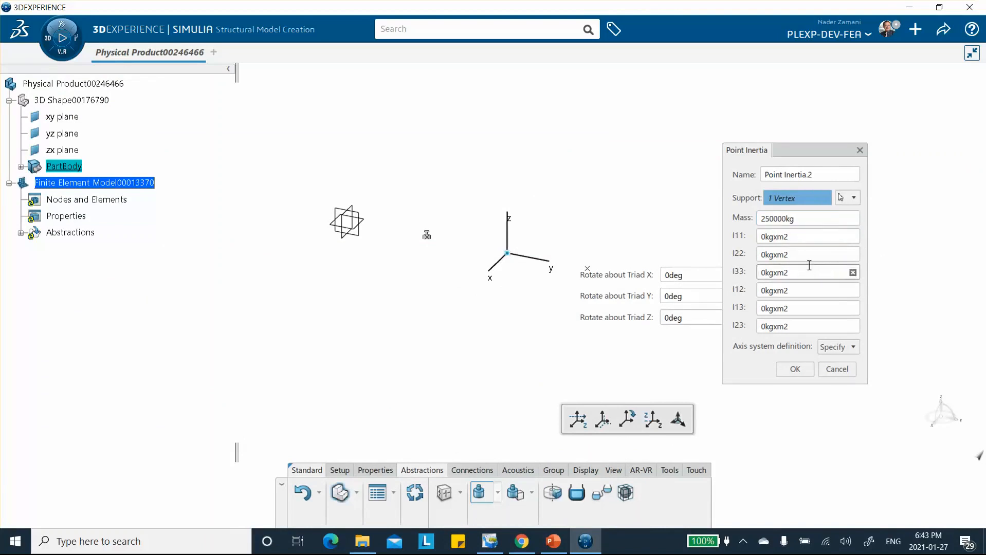
pyautogui.click(794, 369)
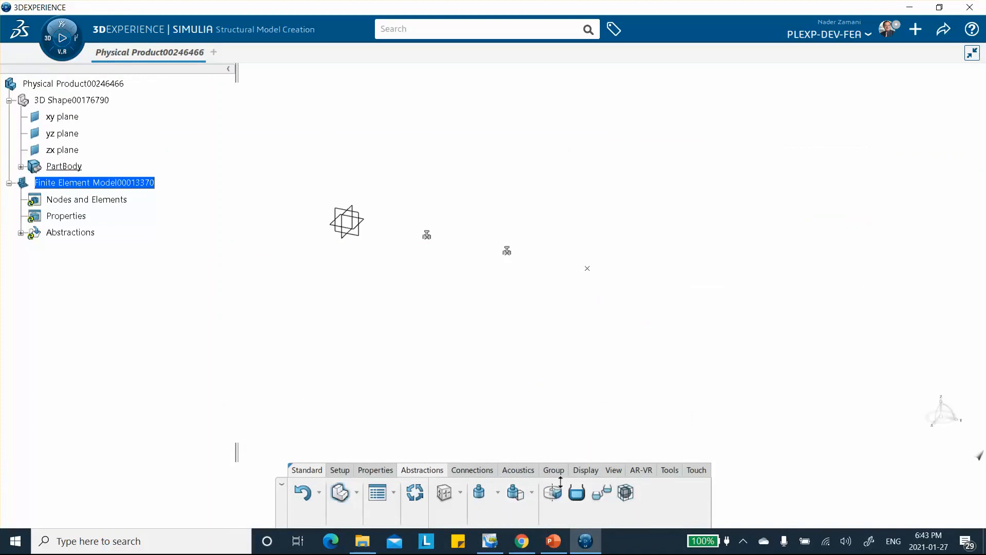
pyautogui.click(476, 471)
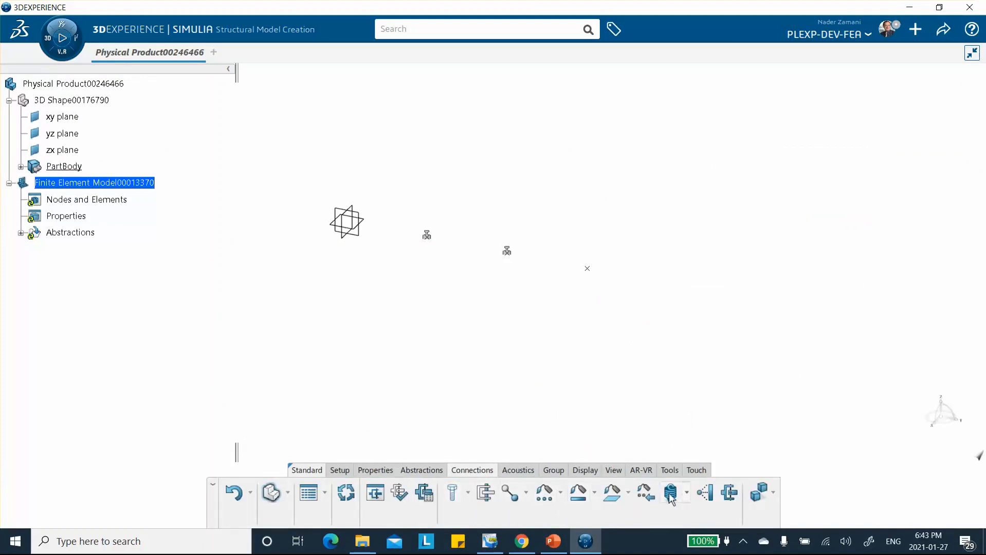
pyautogui.click(688, 493)
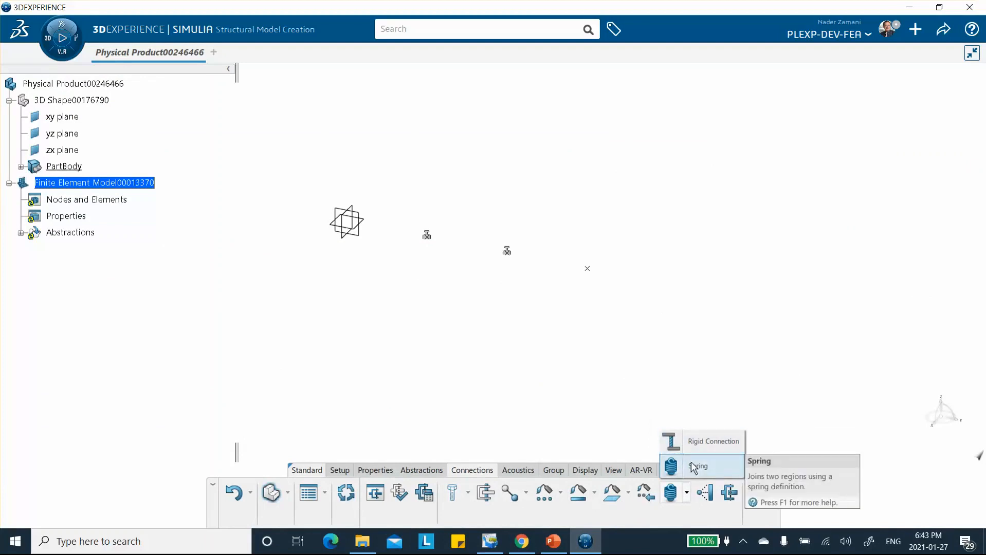
pyautogui.click(665, 495)
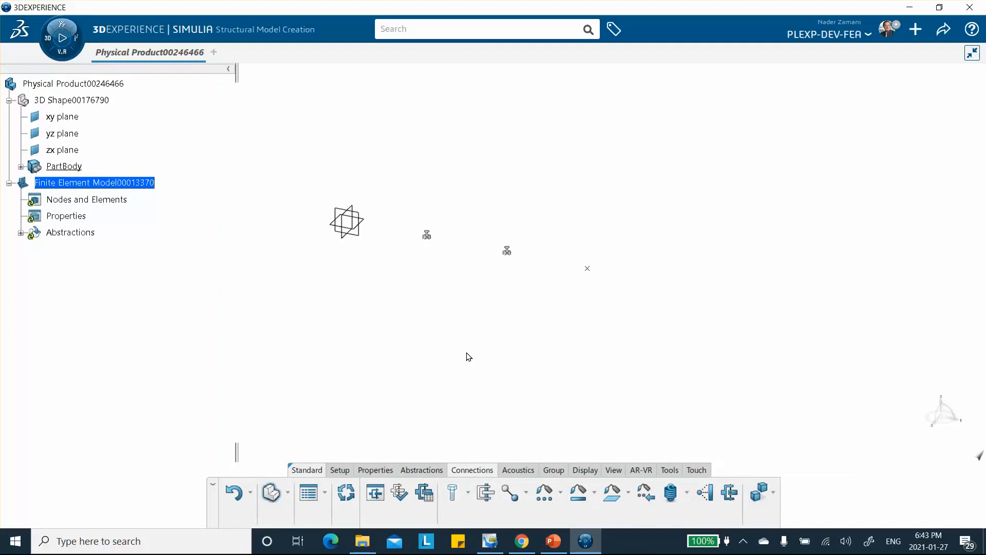
pyautogui.click(671, 494)
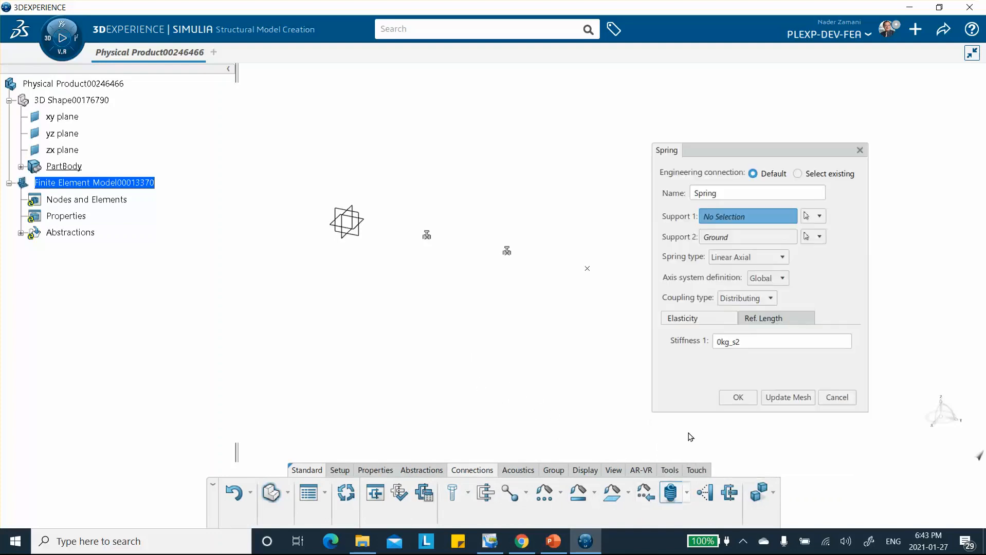
pyautogui.click(427, 237)
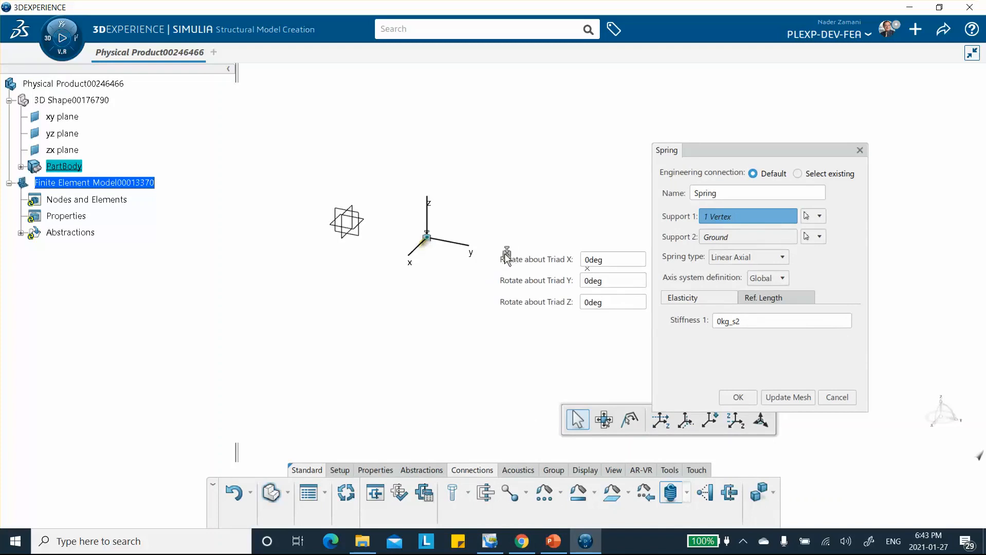
pyautogui.moveTo(477, 192); pyautogui.dragTo(438, 160, button='middle')
pyautogui.moveTo(515, 313); pyautogui.dragTo(366, 417, button='middle')
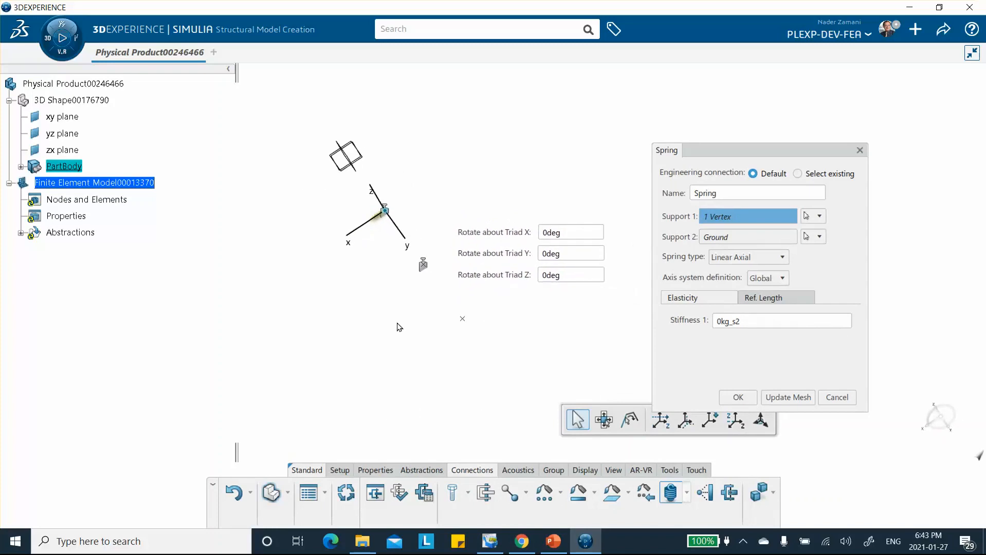
pyautogui.click(704, 237)
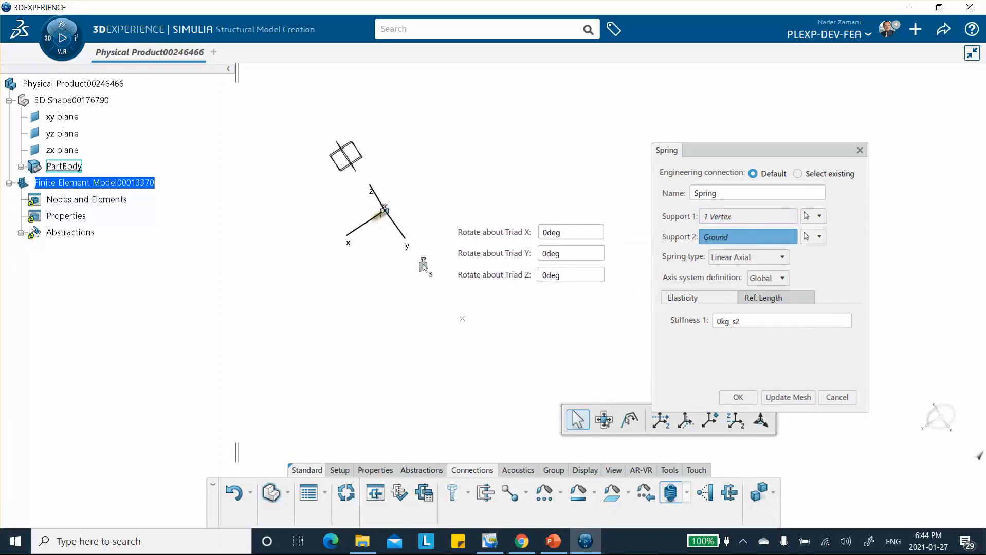
pyautogui.click(423, 265)
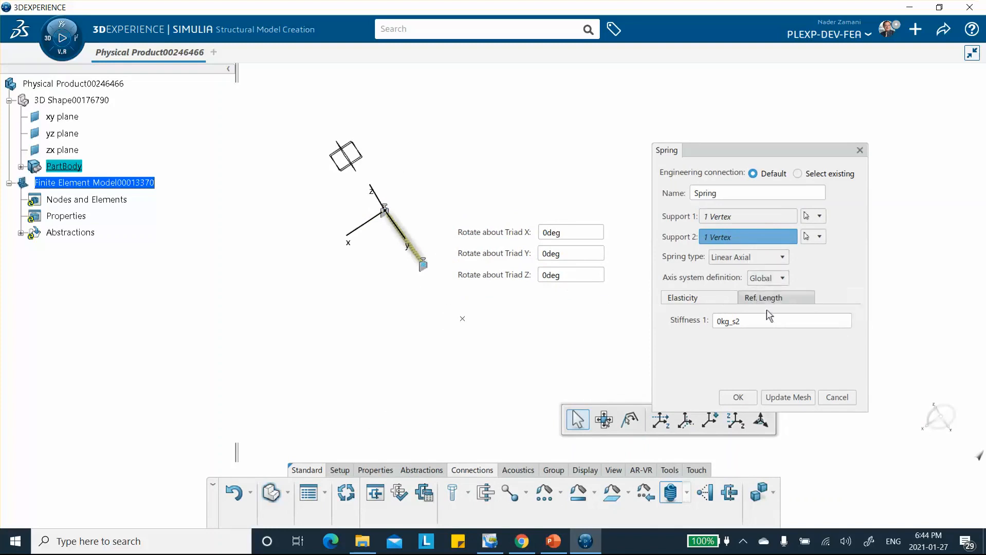
pyautogui.click(554, 541)
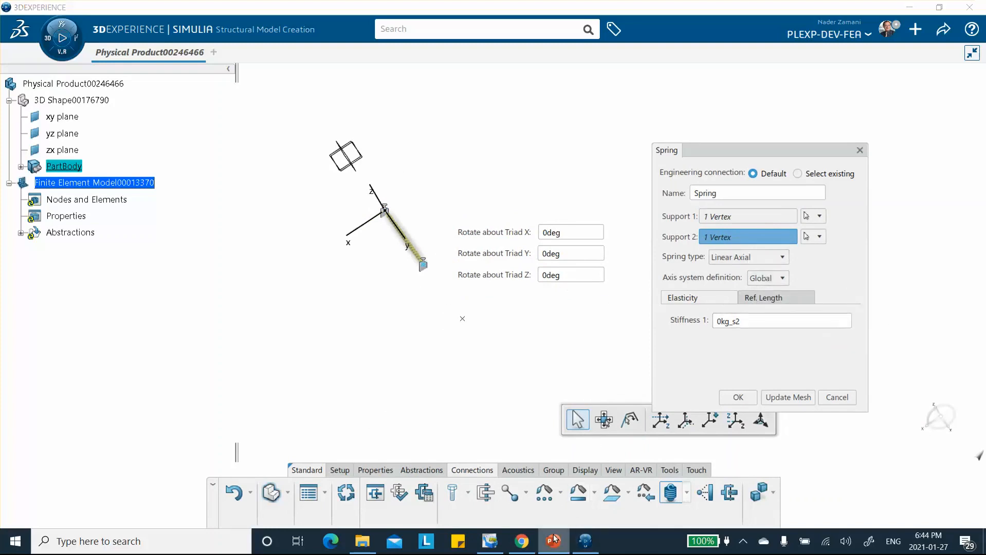
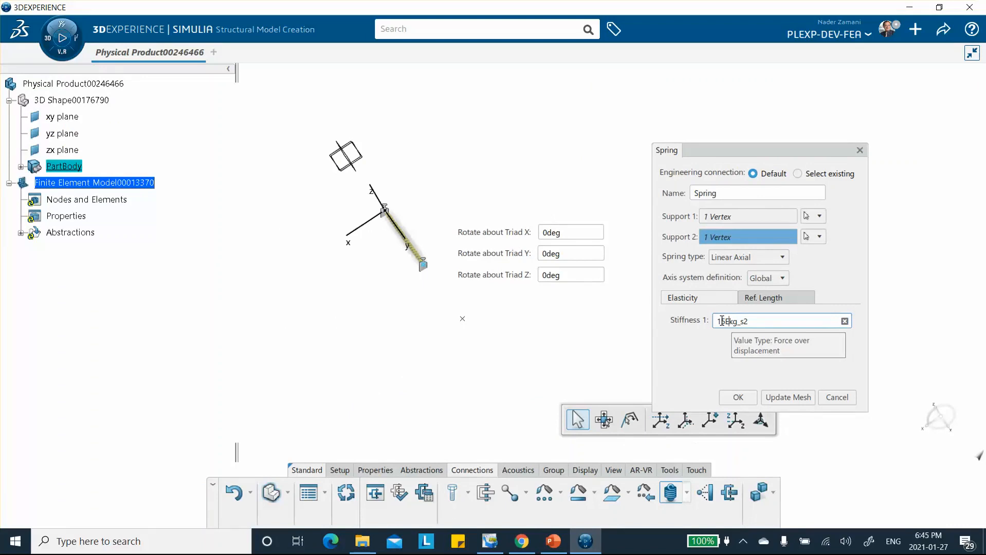
pyautogui.write('6')
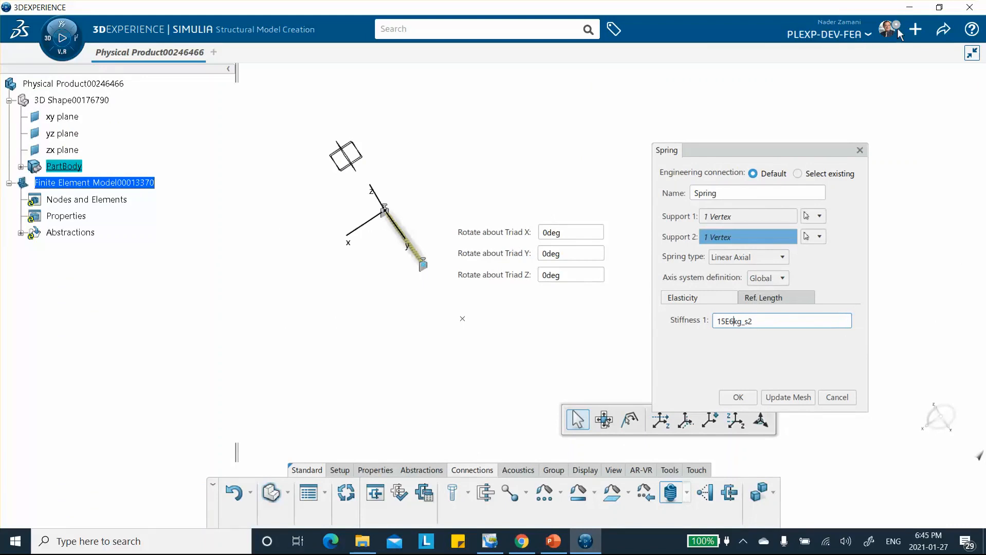
pyautogui.click(758, 326)
pyautogui.press('BackSpace')
pyautogui.press('BackSpace')
pyautogui.click(835, 398)
pyautogui.click(574, 339)
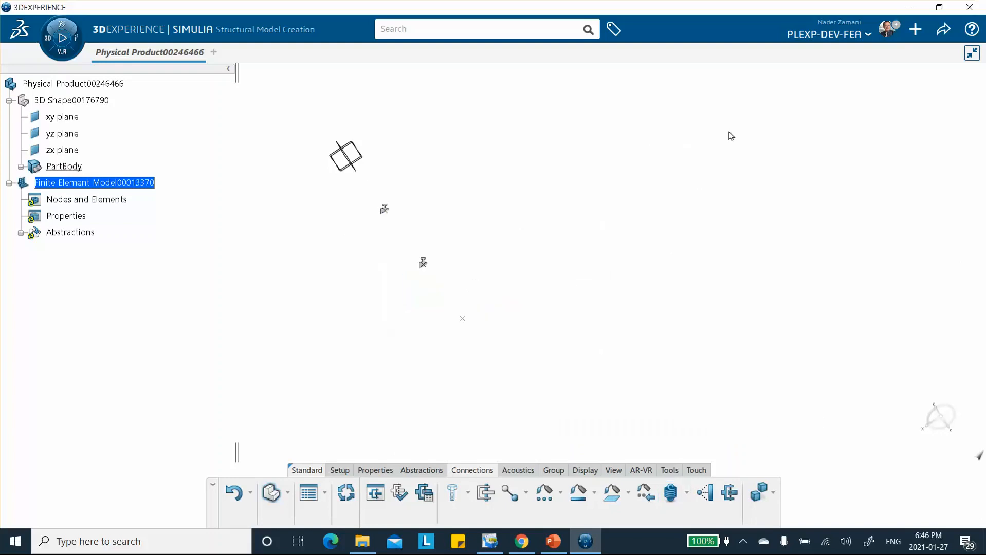
# Open the Units page of the common preferences and sort the unit magnitudes alphabetically.
pyautogui.click(892, 35)
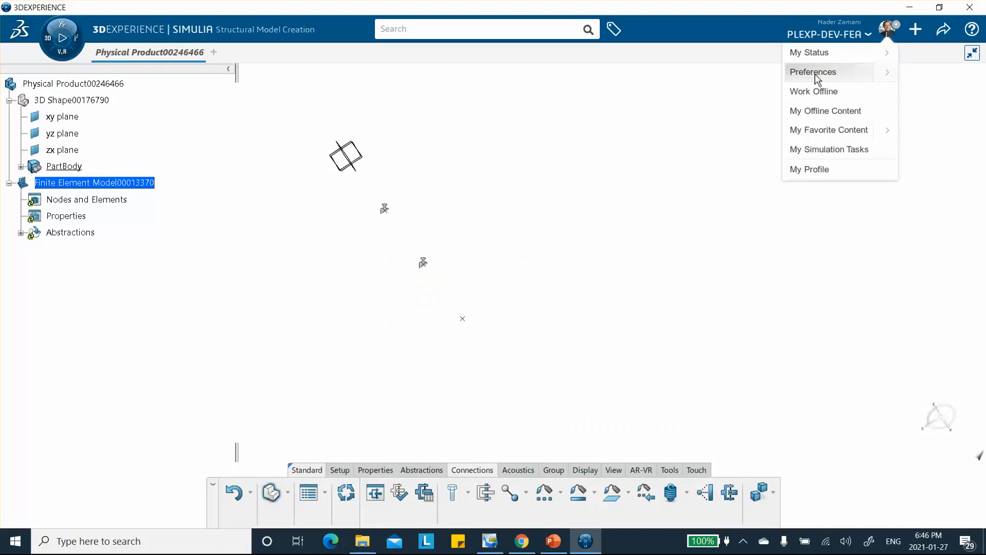
pyautogui.click(791, 75)
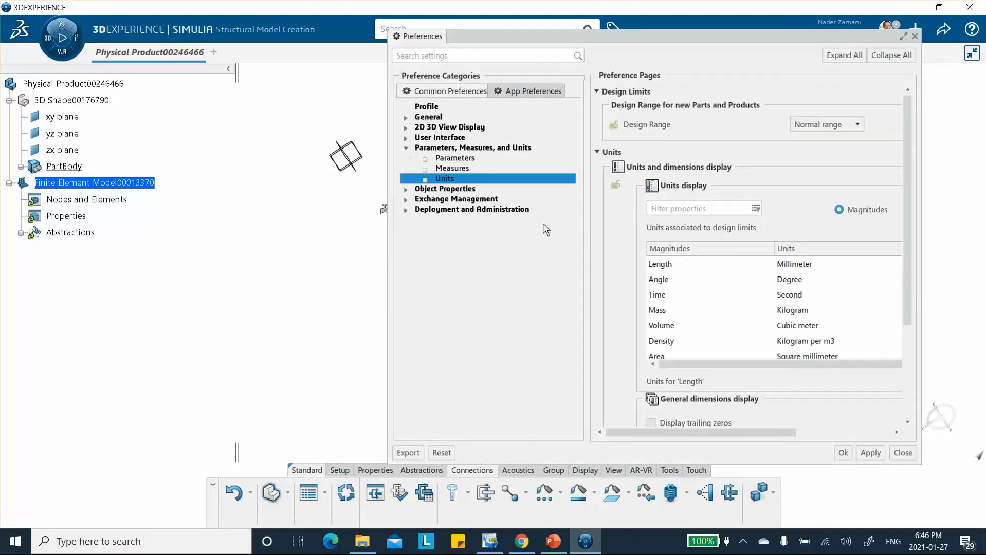
pyautogui.moveTo(905, 232); pyautogui.dragTo(906, 235)
pyautogui.click(683, 250)
# Look through the alphabetical list of unit magnitudes for Stiffness Constant.
pyautogui.scroll(-2, 874, 182)
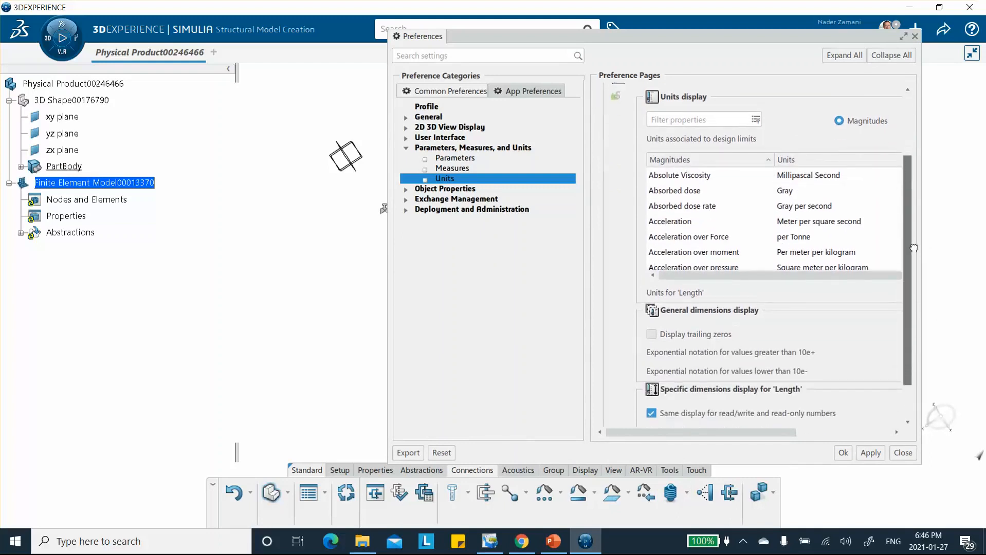
pyautogui.scroll(-1, 745, 173)
pyautogui.scroll(-3, 735, 183)
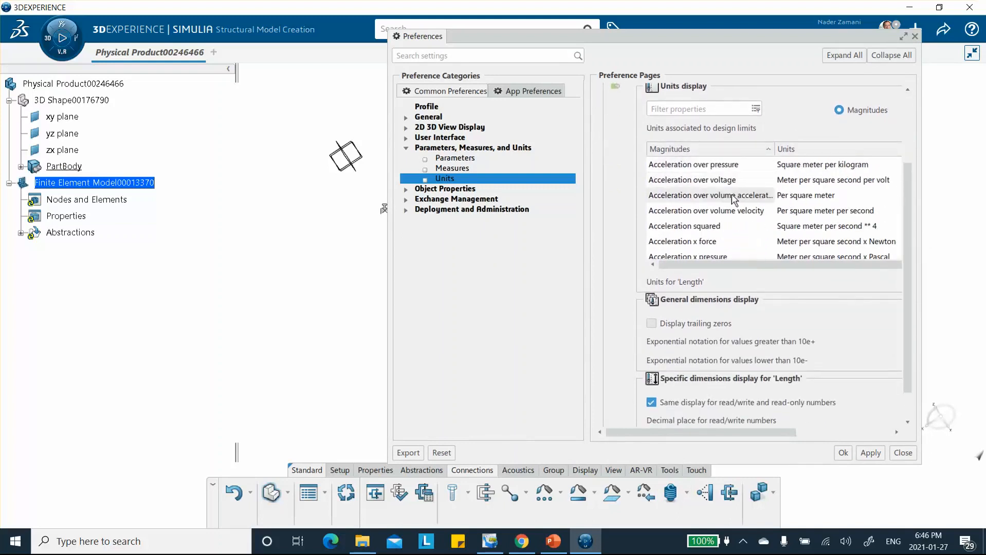
pyautogui.scroll(-5, 727, 194)
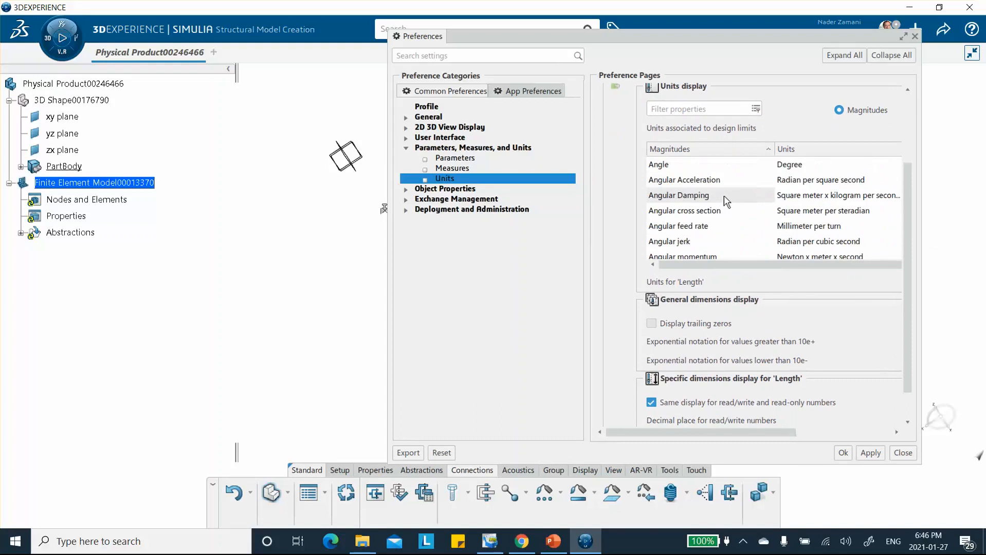
pyautogui.scroll(-2, 719, 194)
pyautogui.scroll(1, 720, 194)
pyautogui.scroll(-4, 717, 190)
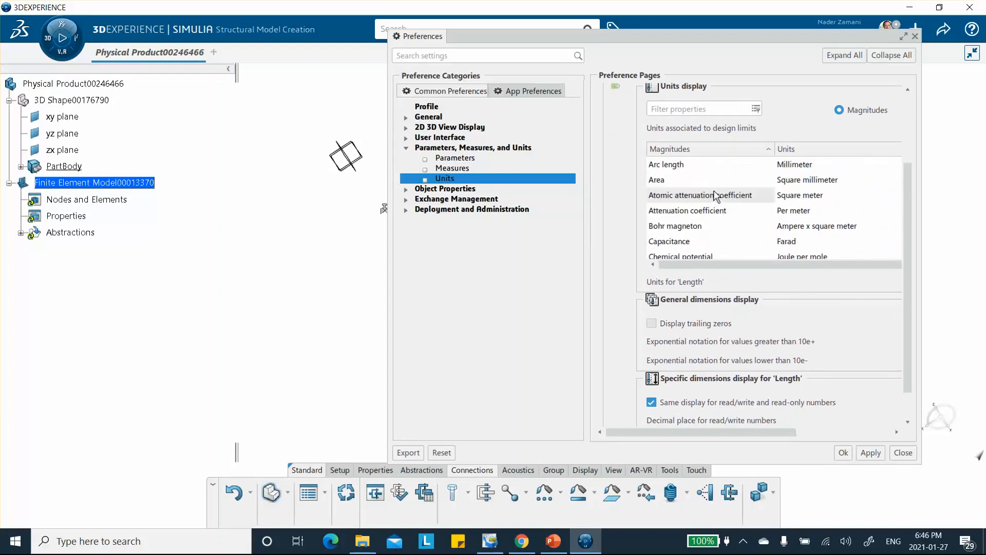
pyautogui.scroll(-8, 716, 199)
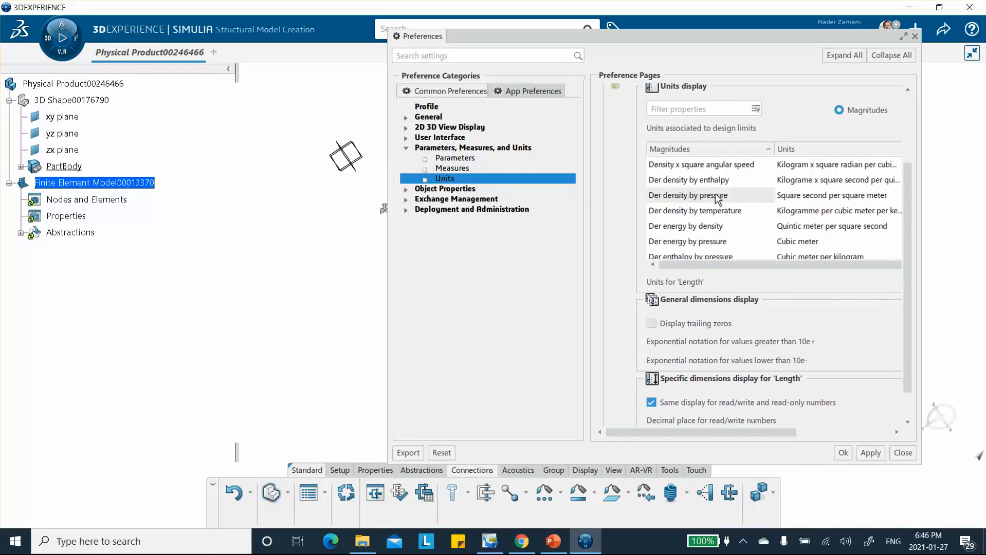
pyautogui.scroll(-8, 713, 194)
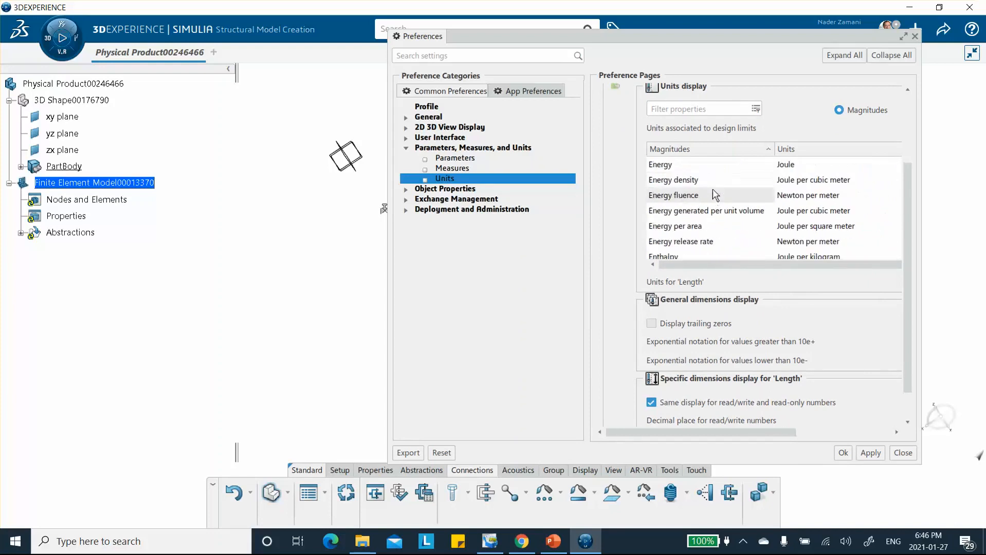
pyautogui.scroll(-8, 718, 201)
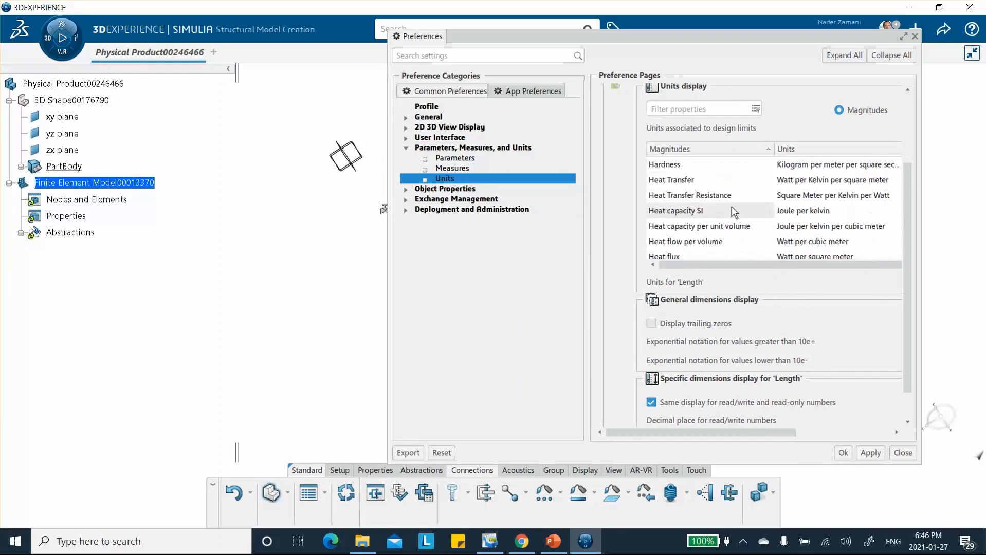
pyautogui.scroll(-8, 724, 201)
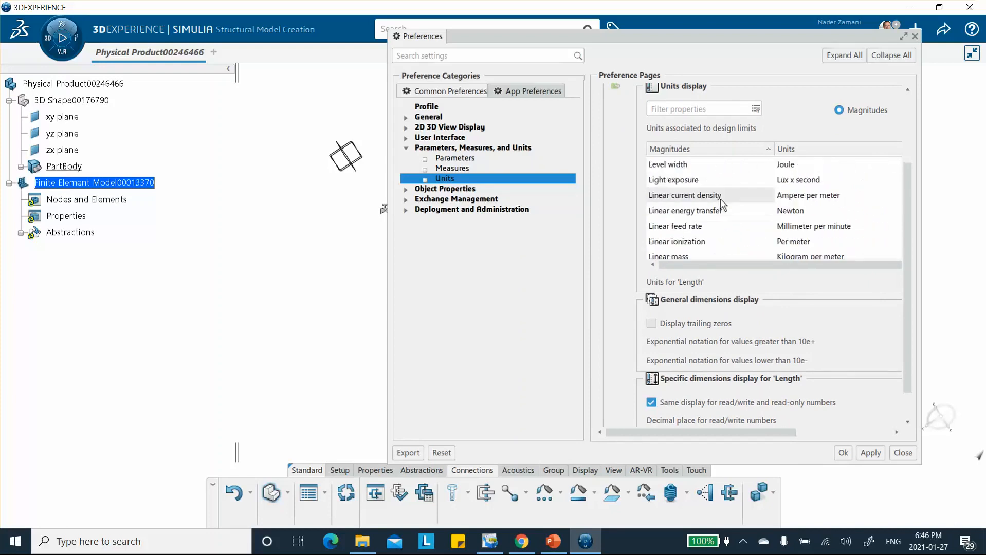
pyautogui.scroll(-8, 717, 195)
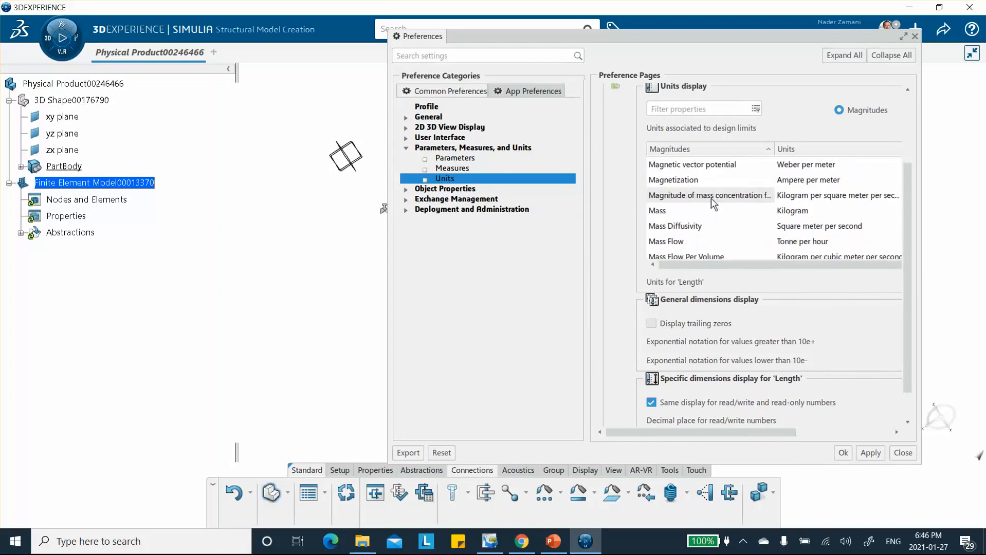
pyautogui.scroll(-8, 714, 205)
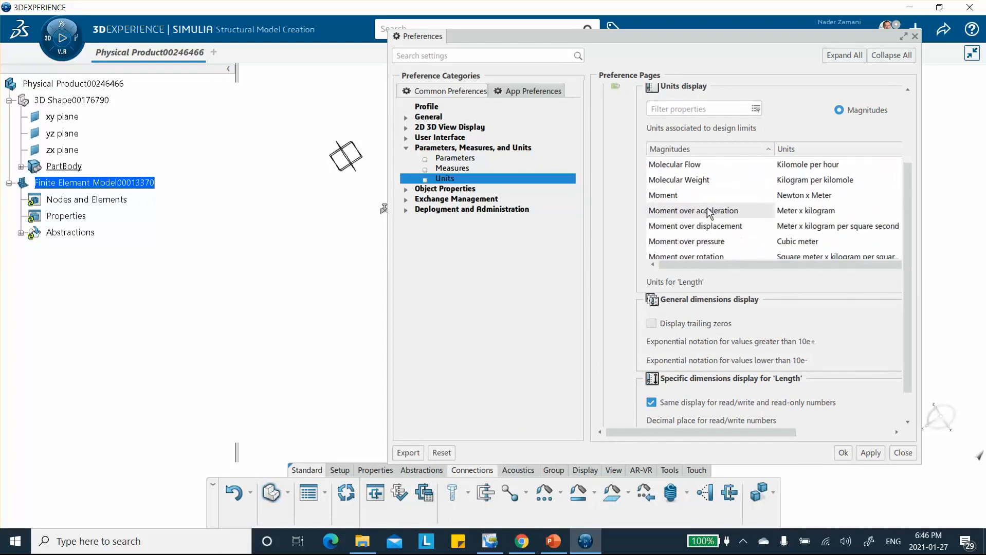
pyautogui.scroll(-8, 705, 204)
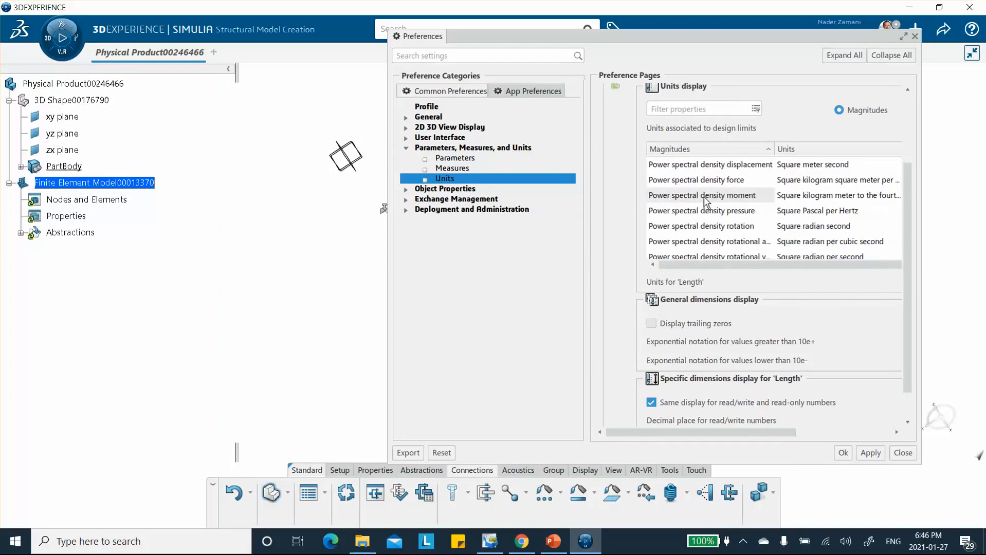
pyautogui.scroll(-8, 709, 198)
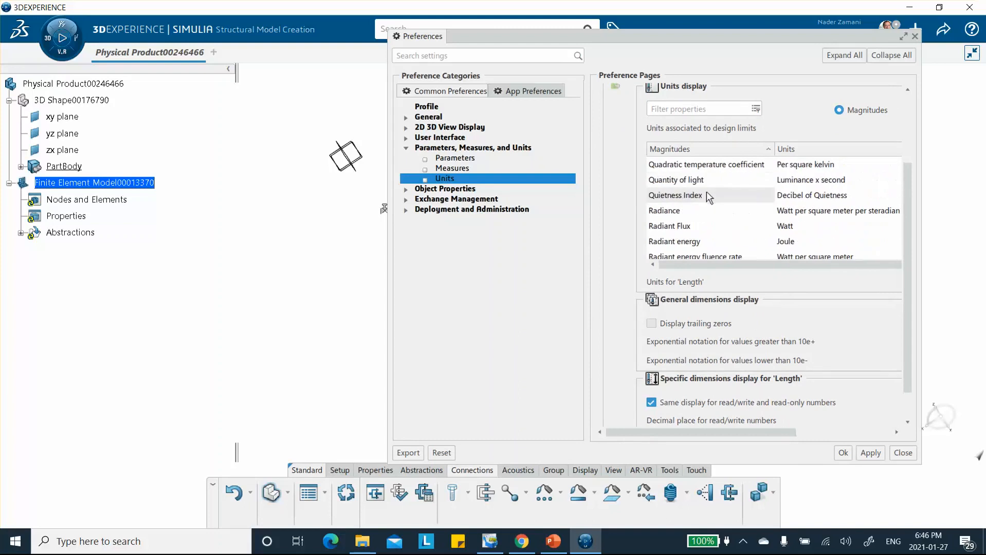
pyautogui.scroll(-6, 708, 200)
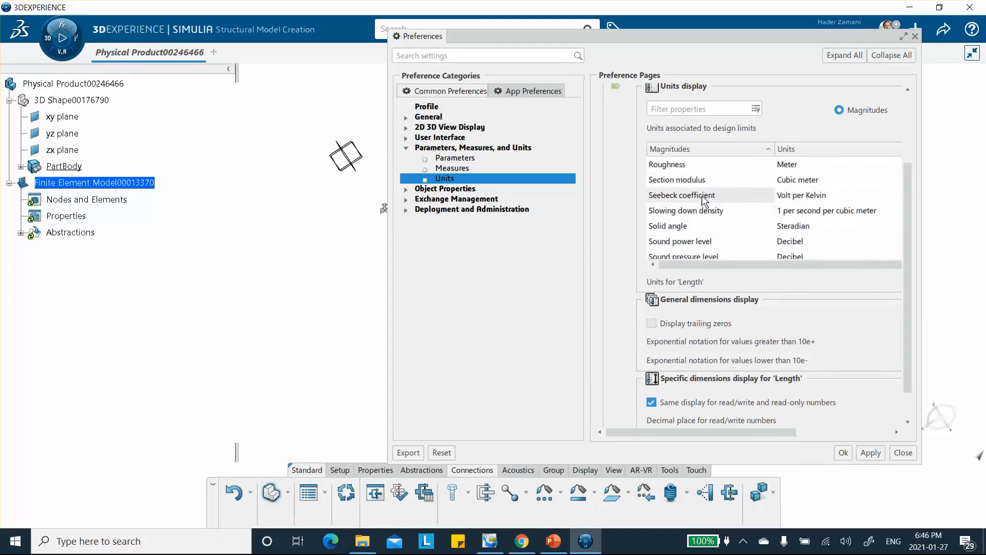
pyautogui.scroll(-6, 698, 213)
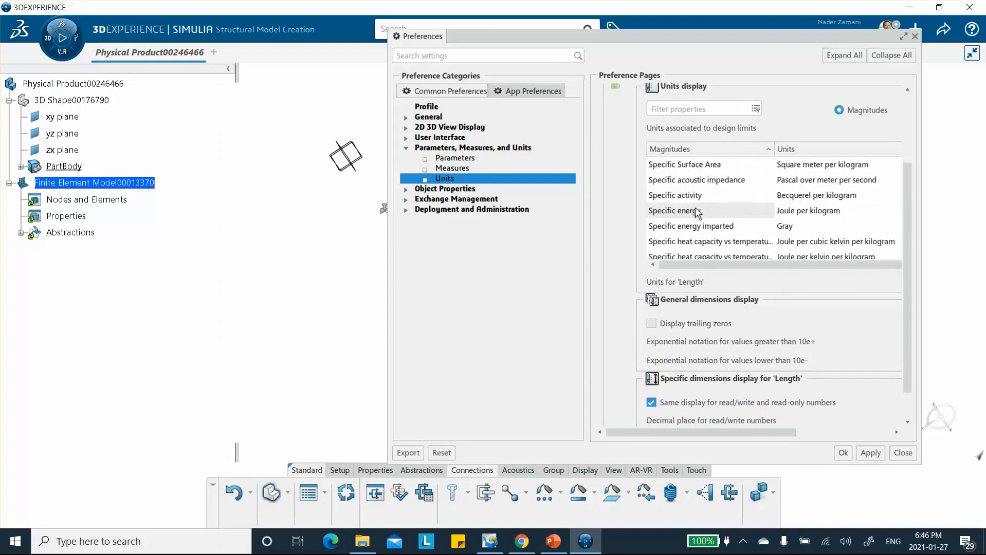
pyautogui.scroll(-7, 695, 214)
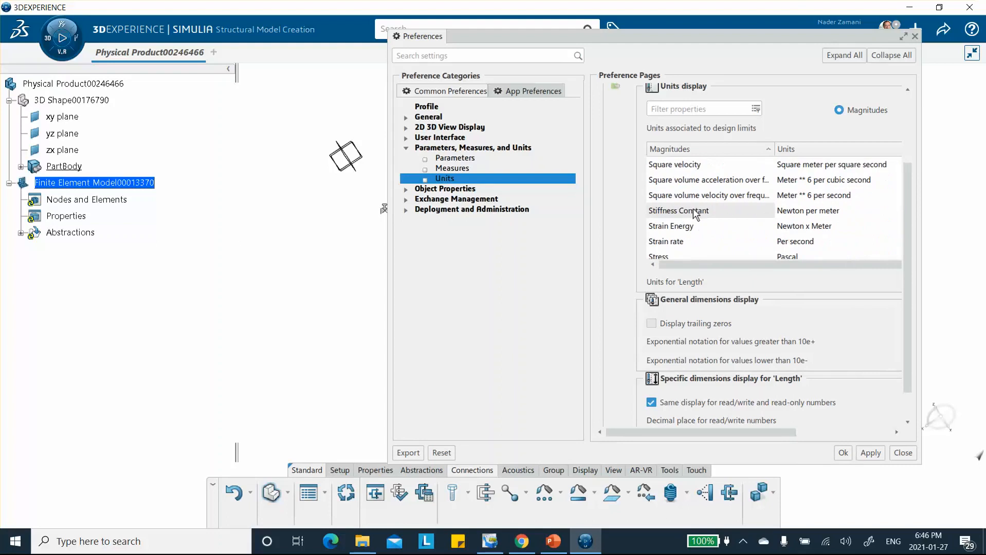
# Check the available Stiffness Constant units, keep Newton per meter (N_m), and accept the preferences.
pyautogui.click(690, 214)
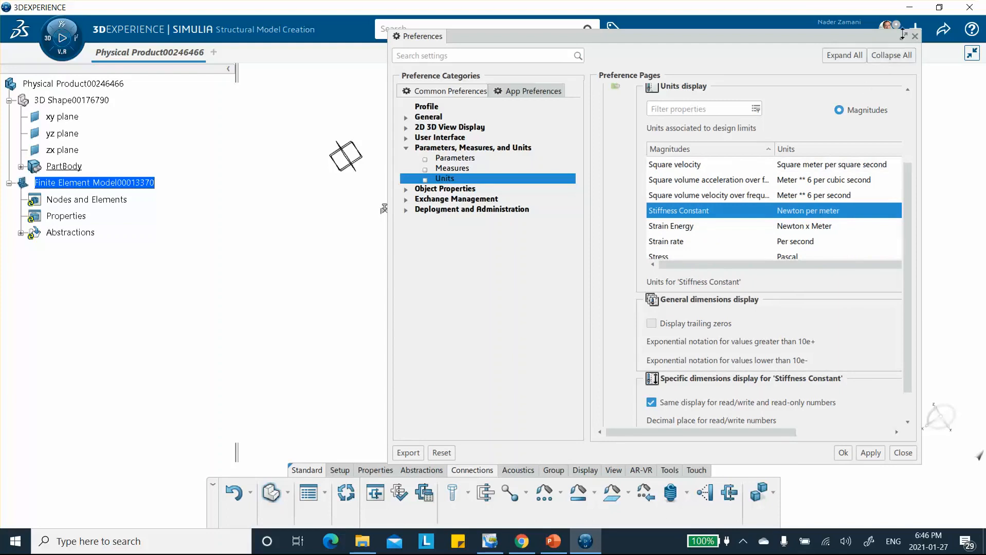
pyautogui.click(904, 37)
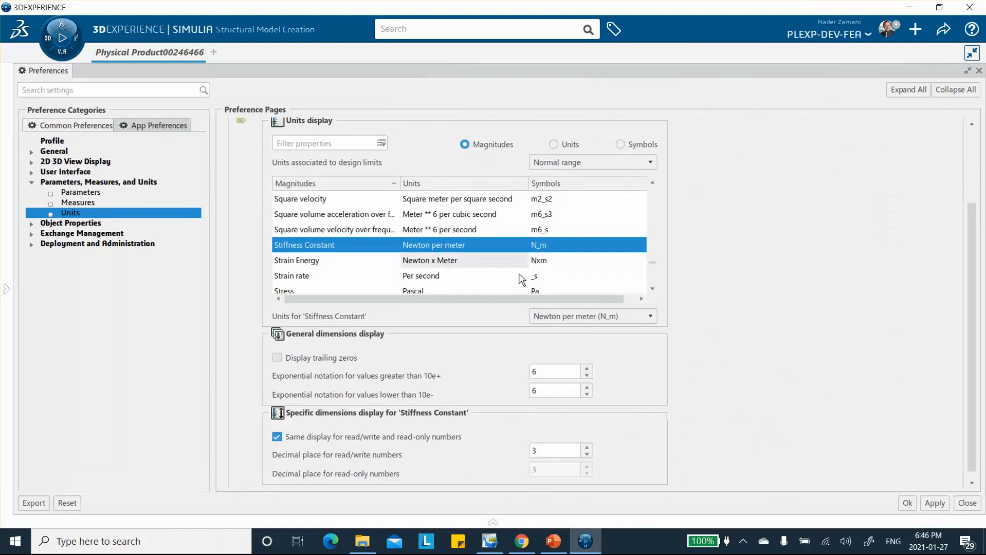
pyautogui.click(605, 325)
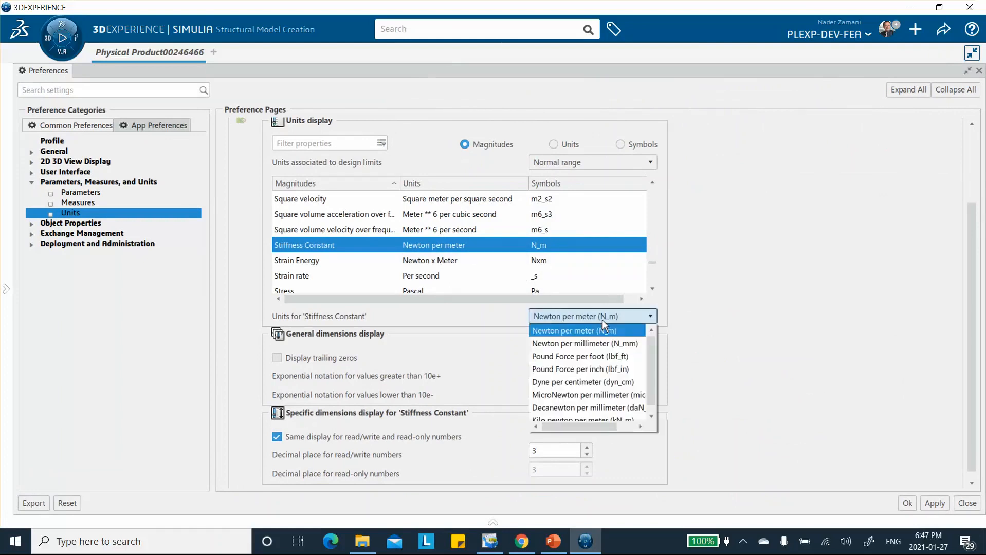
pyautogui.click(604, 320)
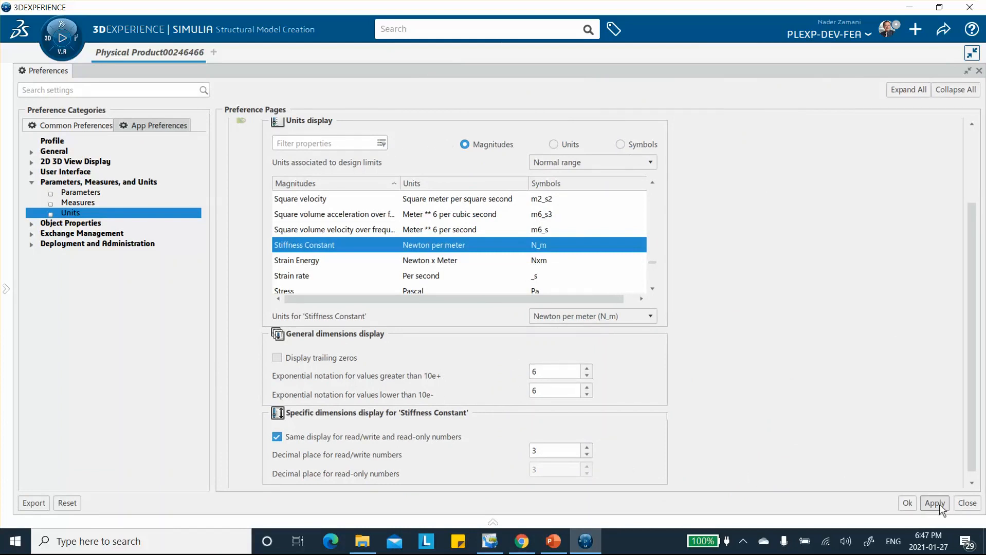
pyautogui.click(907, 503)
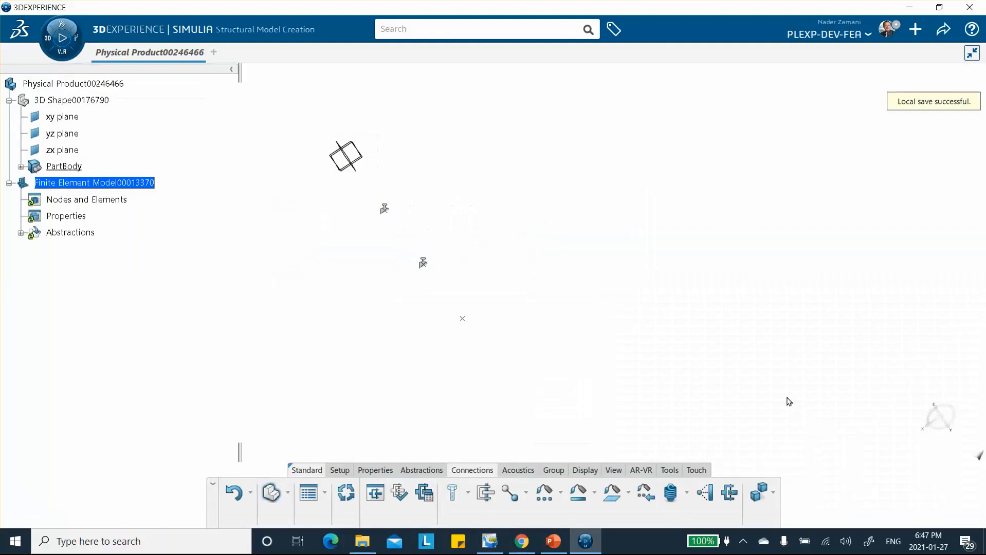
# Start a spring connection, view the Linear General stiffness options, and set the spring type back to Linear Axial.
pyautogui.click(670, 492)
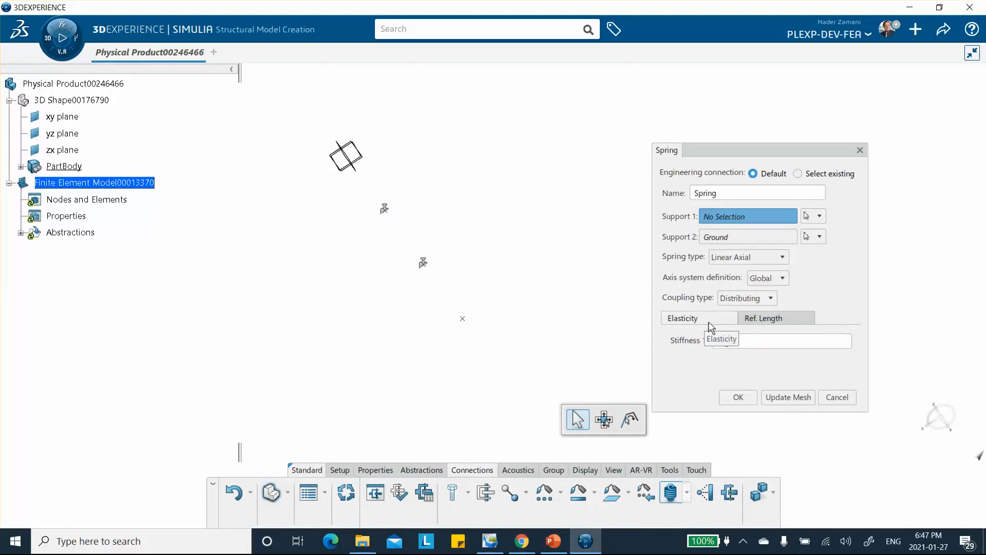
pyautogui.click(767, 259)
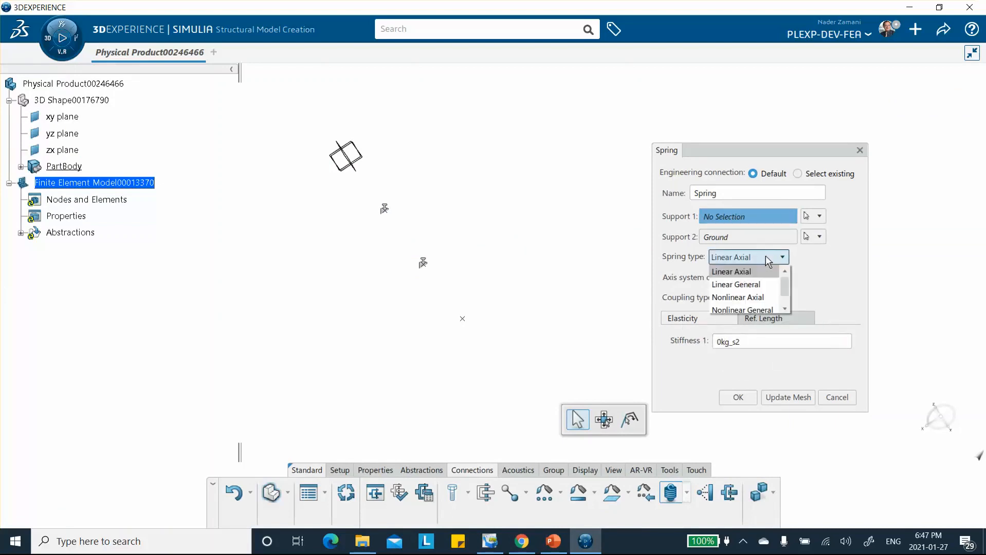
pyautogui.click(753, 286)
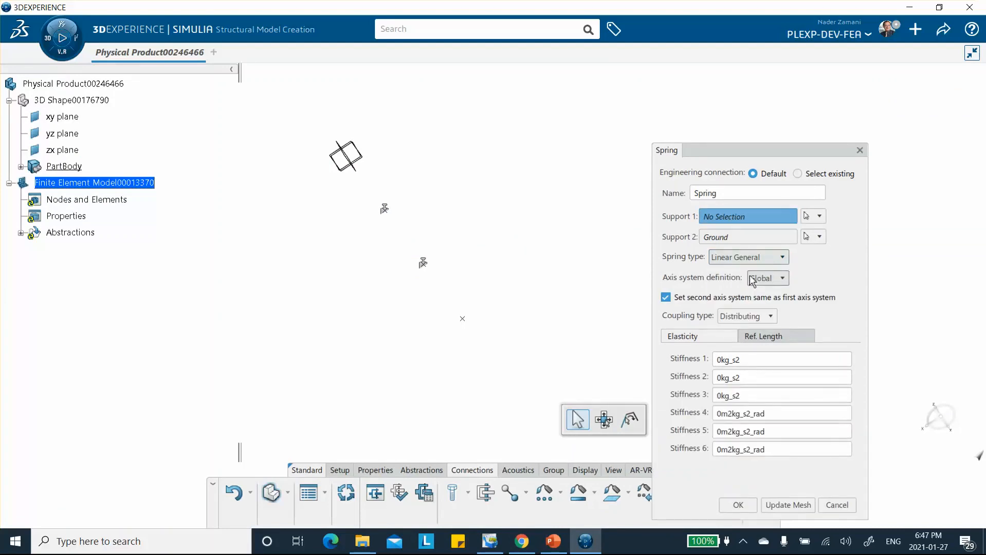
pyautogui.click(766, 257)
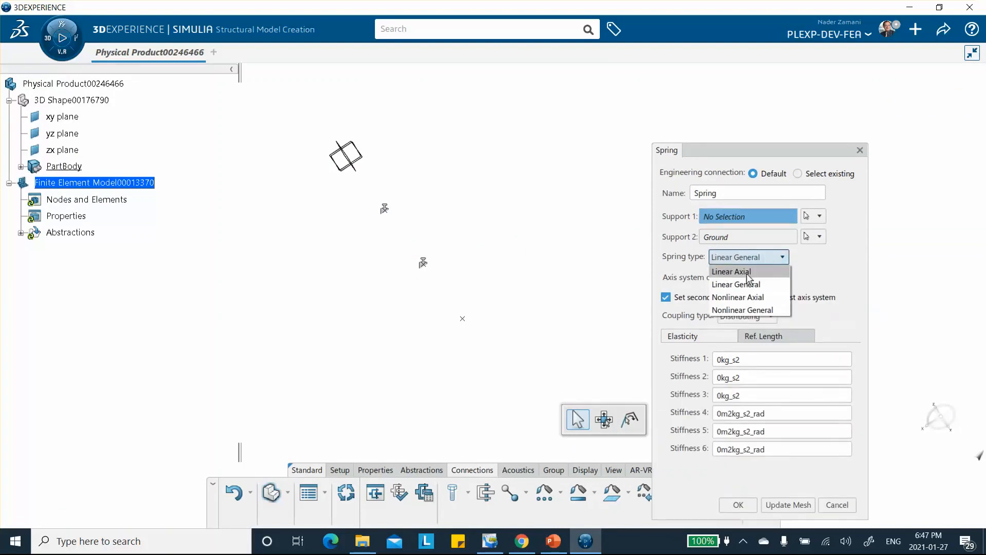
pyautogui.click(748, 275)
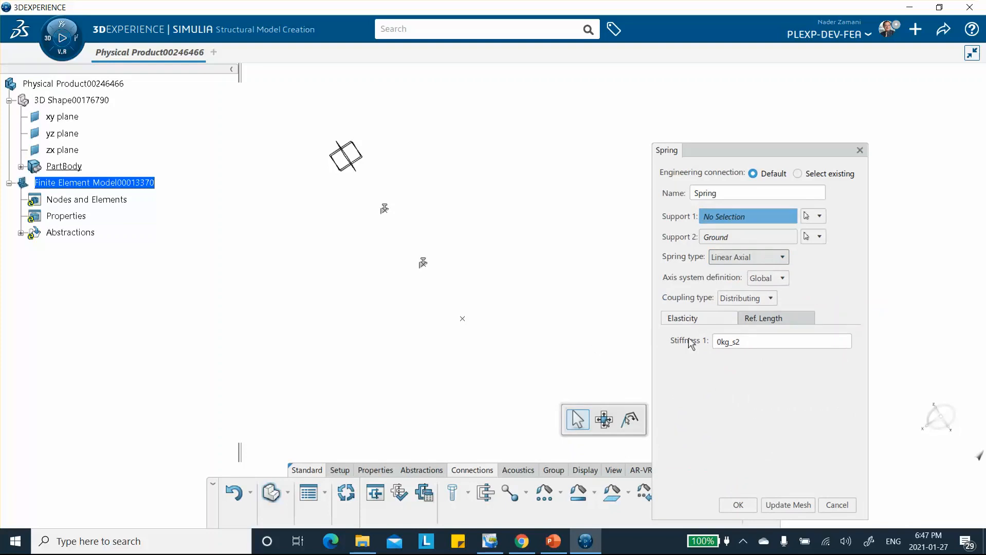
# Set the first spring's Stiffness 1 to 1.5e+007 kg_s2.
pyautogui.doubleClick(741, 342)
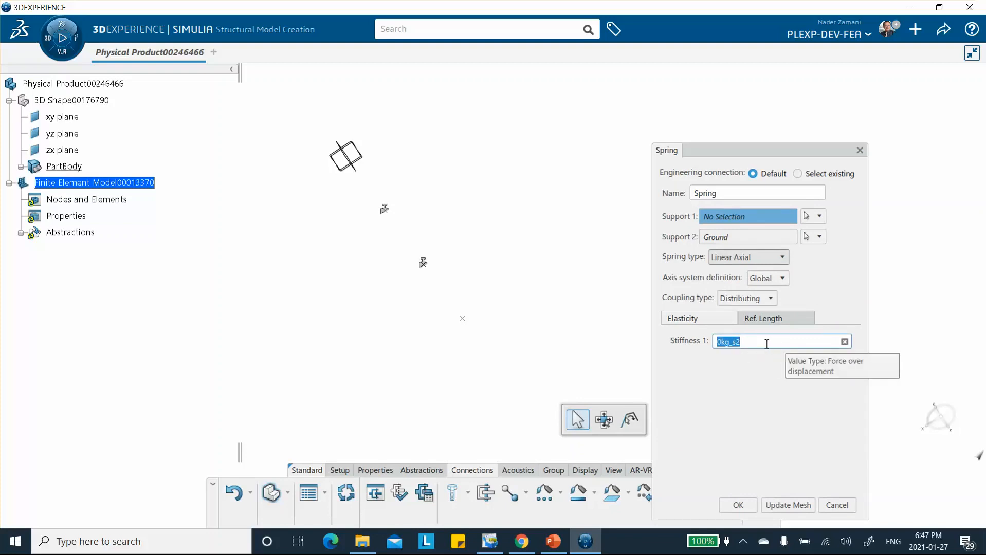
pyautogui.press('End')
pyautogui.press('BackSpace')
pyautogui.write('1')
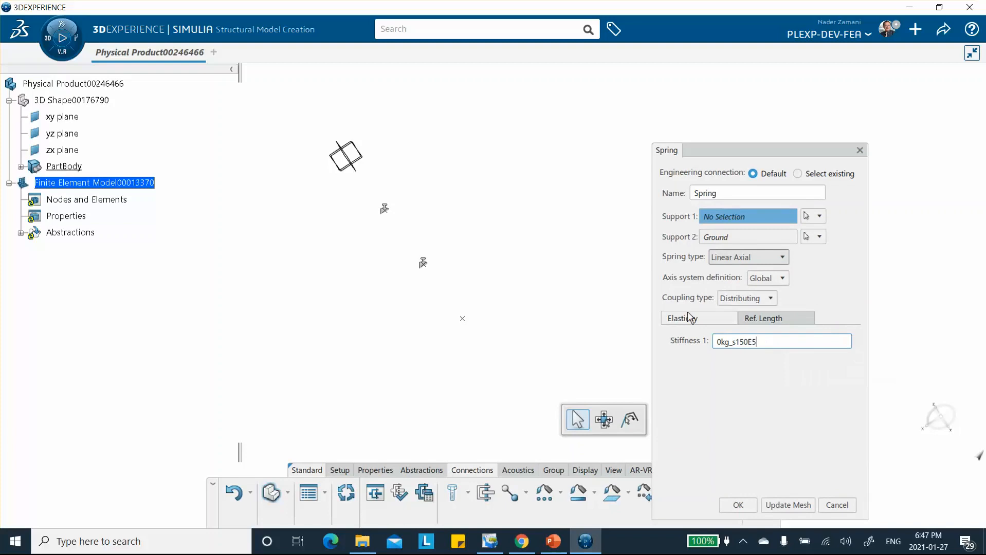
pyautogui.press('BackSpace')
pyautogui.press('BackSpace')
pyautogui.press('BackSpace')
pyautogui.write('1')
pyautogui.click(840, 303)
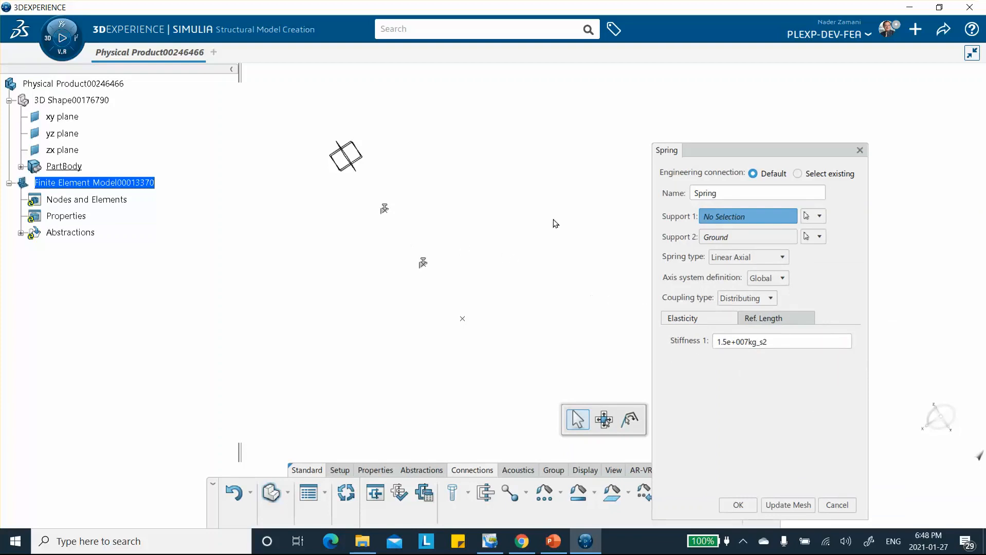
# Create the spring between the two point inertias, with the vertex nearest the origin as Support 1 and the middle vertex as Support 2.
pyautogui.click(384, 210)
pyautogui.click(723, 238)
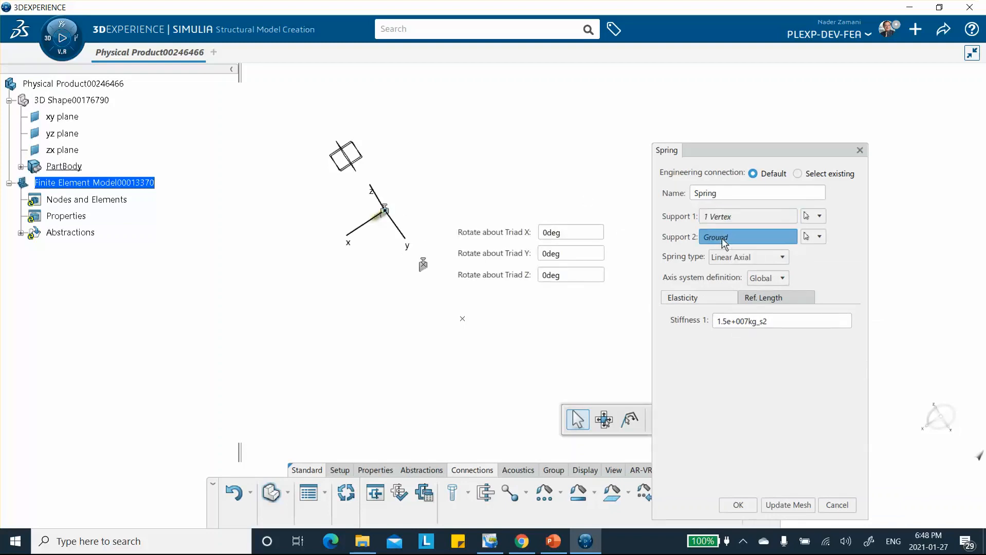
pyautogui.click(423, 265)
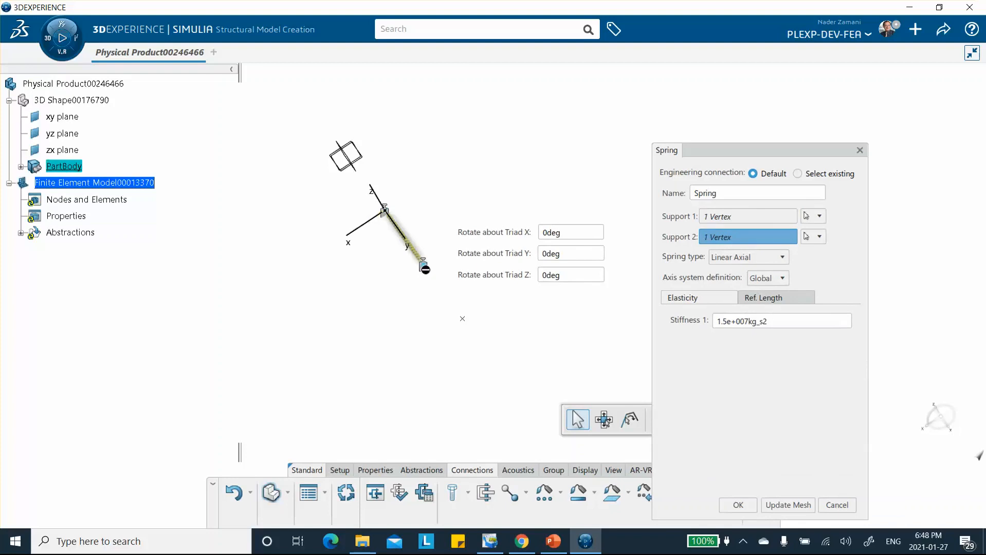
pyautogui.moveTo(390, 303); pyautogui.dragTo(458, 227, button='middle')
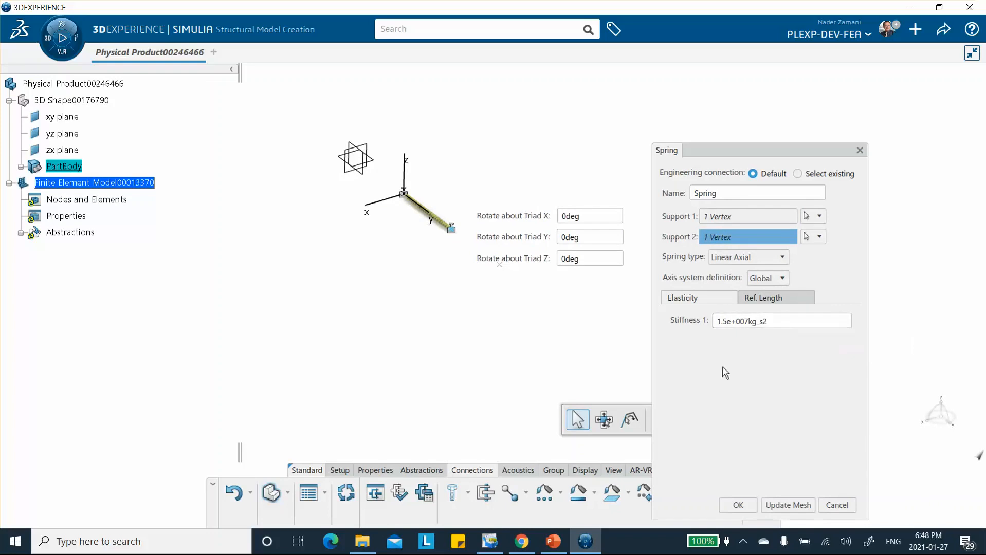
pyautogui.click(739, 506)
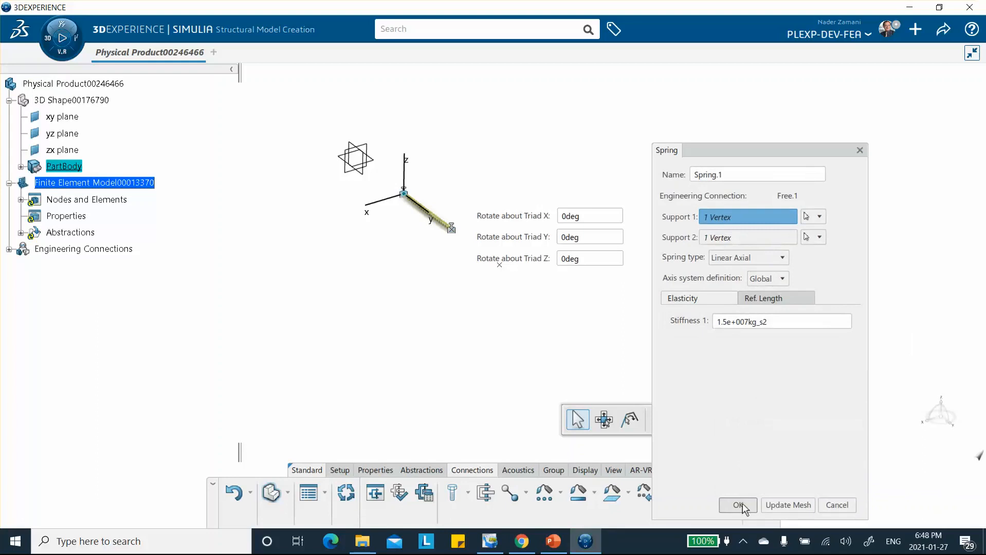
pyautogui.click(739, 506)
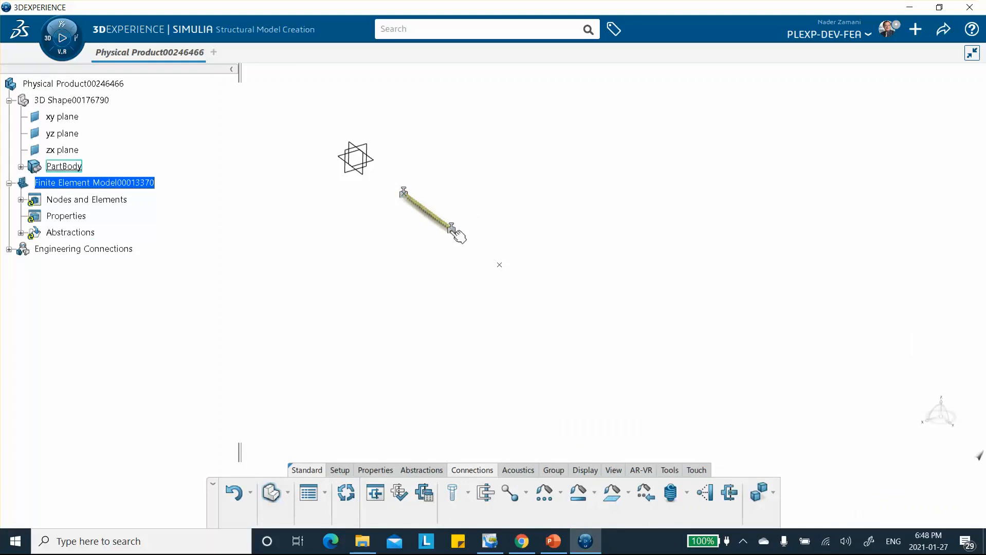
# Start a second Linear Axial spring with the middle vertex as Support 1 and the free end vertex as Support 2.
pyautogui.click(670, 492)
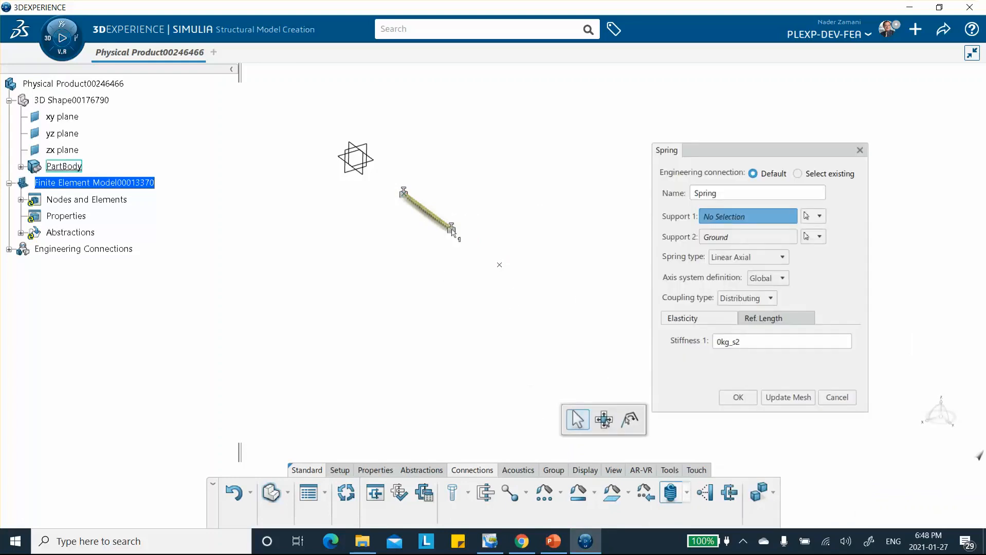
pyautogui.click(453, 229)
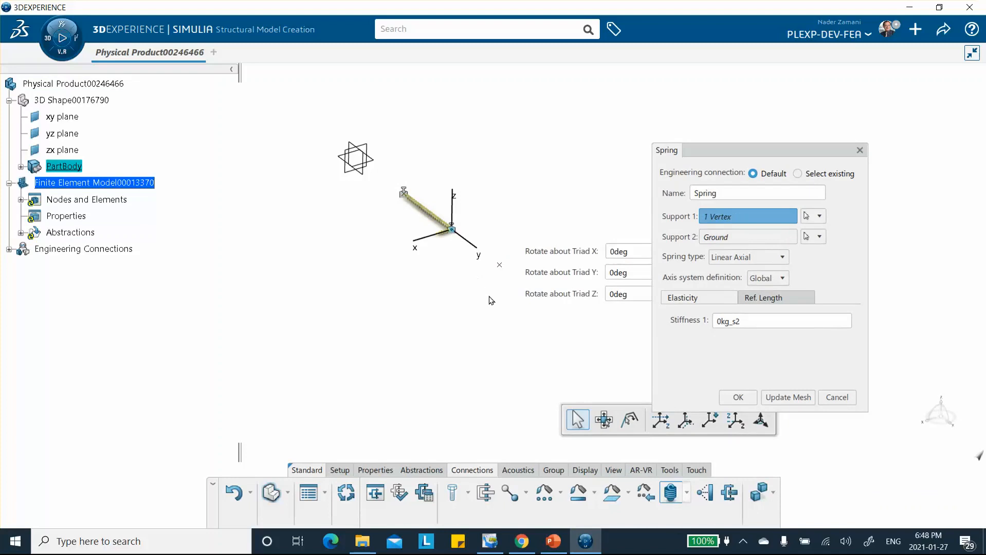
pyautogui.click(732, 237)
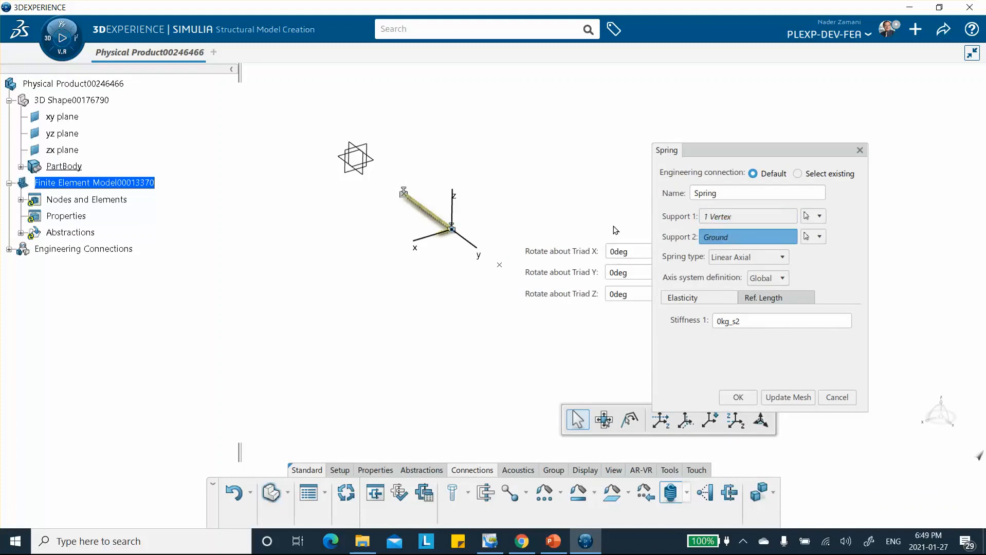
pyautogui.click(499, 266)
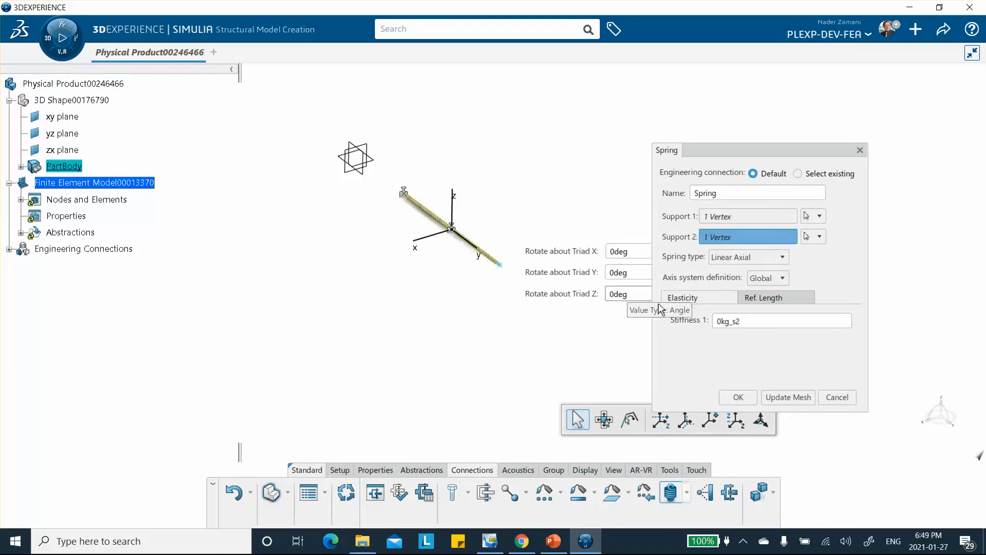
# Check k2 on the PowerPoint slide, return to 3DEXPERIENCE, set Stiffness 1 to 7.5e+007 kg_s2, and create the second spring with its mesh updated.
pyautogui.click(551, 541)
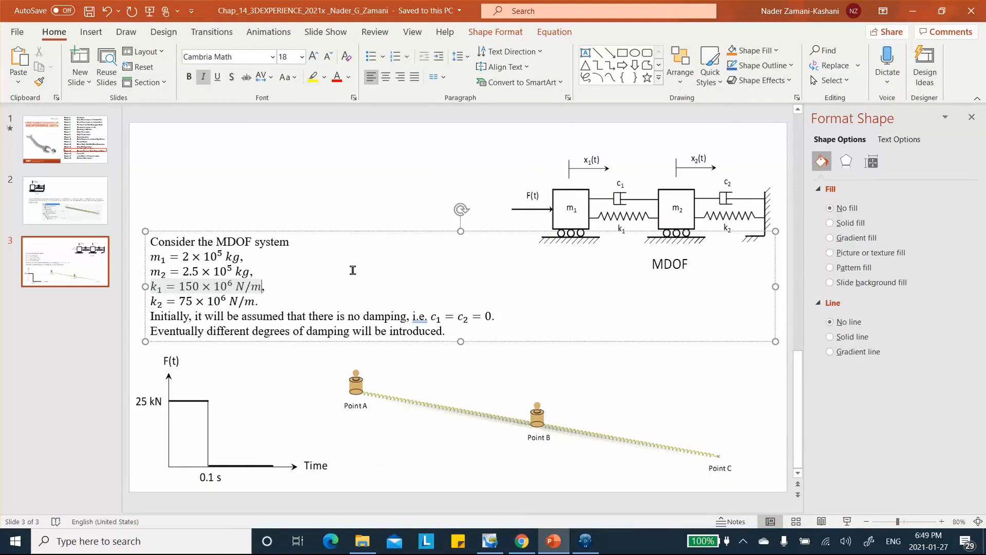
pyautogui.click(913, 12)
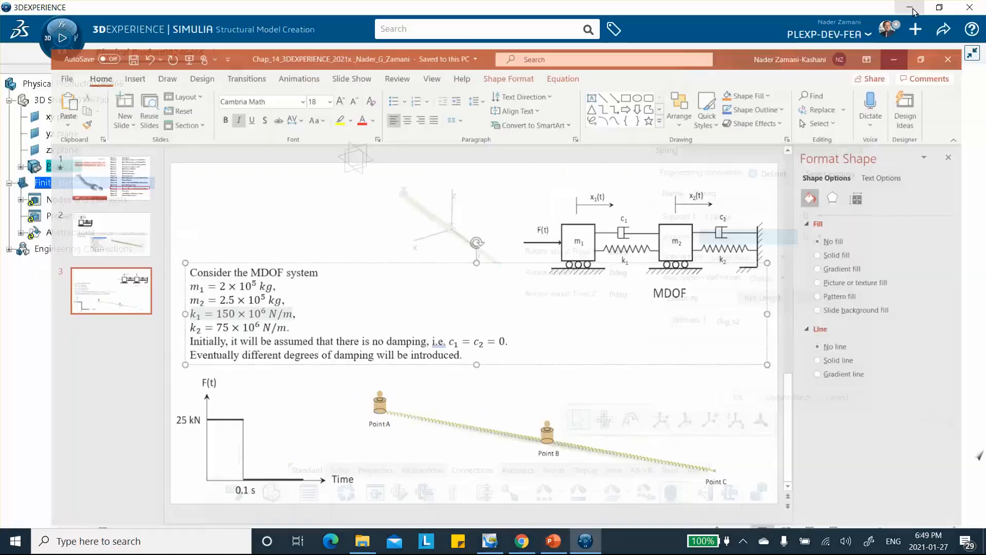
pyautogui.click(722, 324)
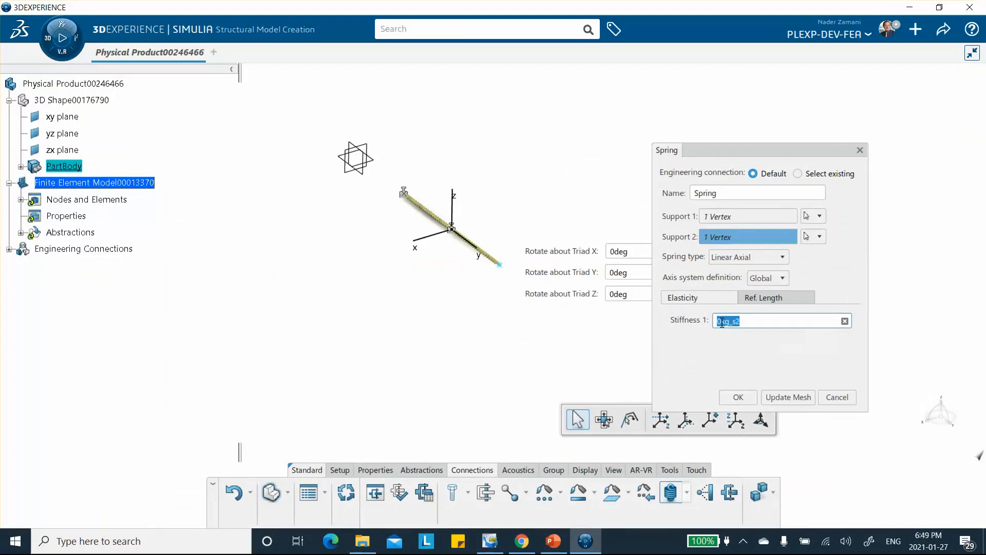
pyautogui.write('75E6')
pyautogui.click(849, 360)
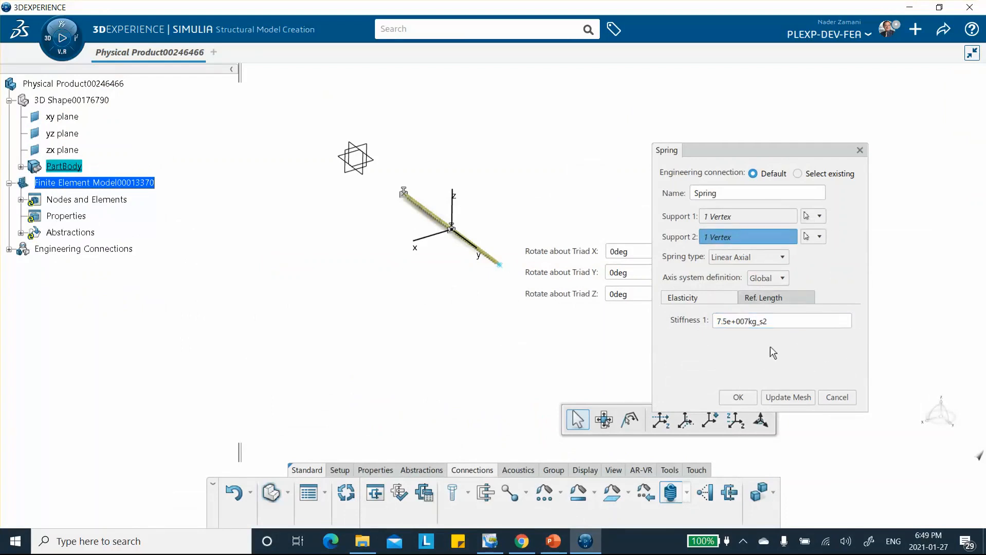
pyautogui.click(792, 396)
pyautogui.click(740, 399)
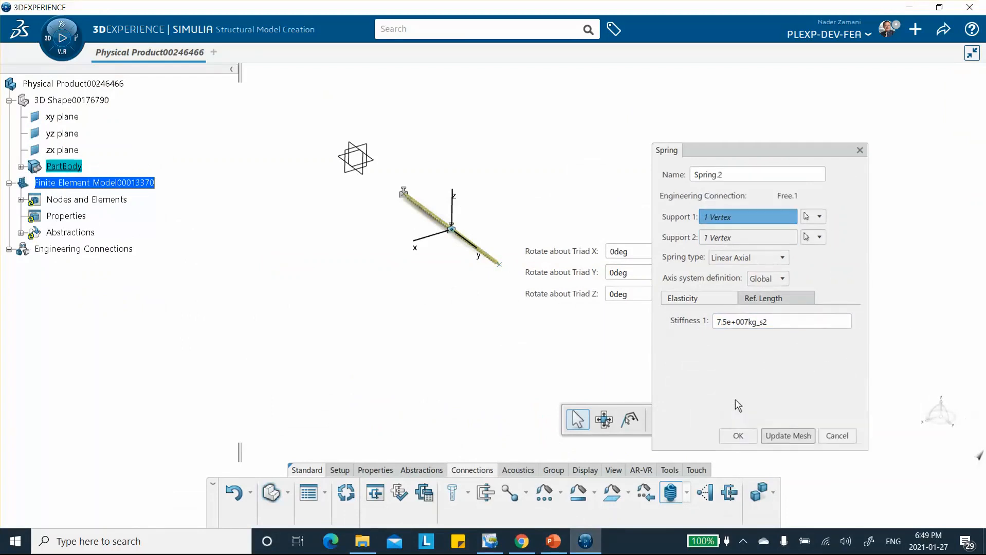
pyautogui.click(739, 437)
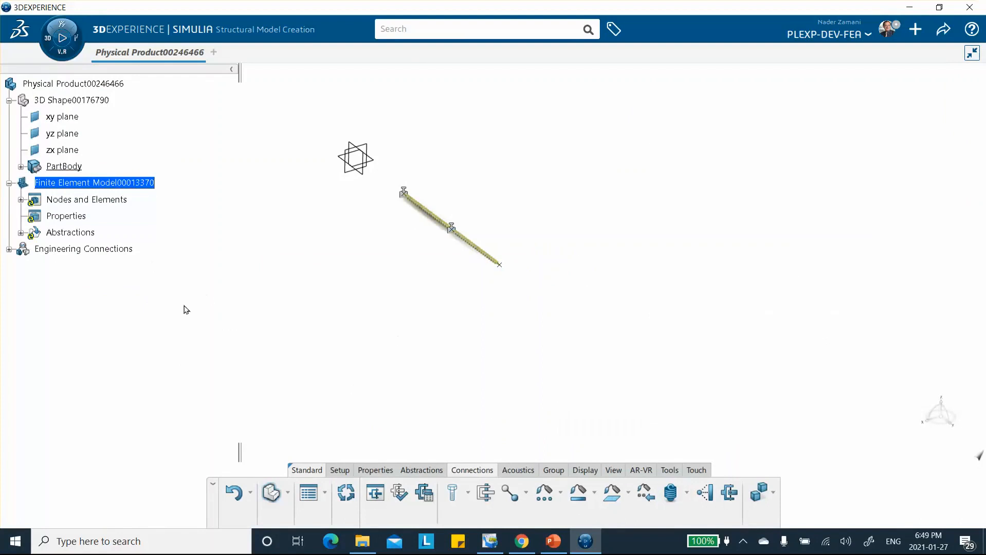
# Change the first spring's Stiffness 1 to 1.5e+008 kg_s2 and update its mesh.
pyautogui.click(10, 250)
pyautogui.click(21, 266)
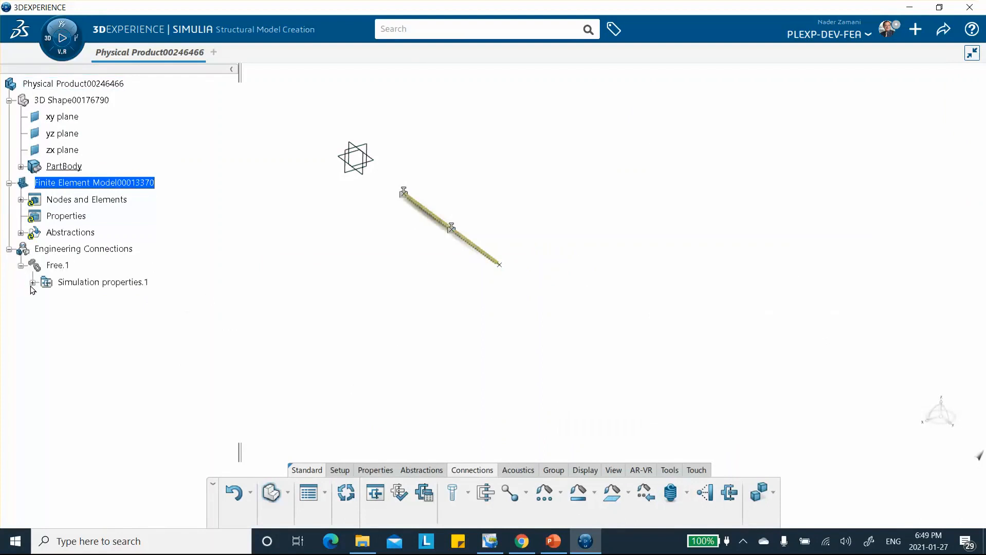
pyautogui.click(32, 282)
pyautogui.doubleClick(85, 298)
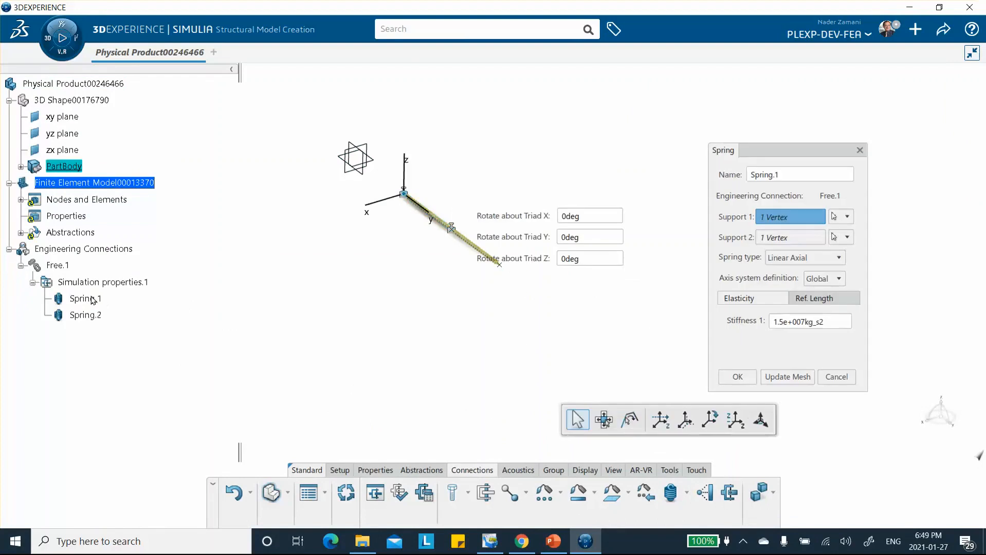
pyautogui.click(804, 323)
pyautogui.moveTo(828, 322); pyautogui.dragTo(724, 318)
pyautogui.write('1')
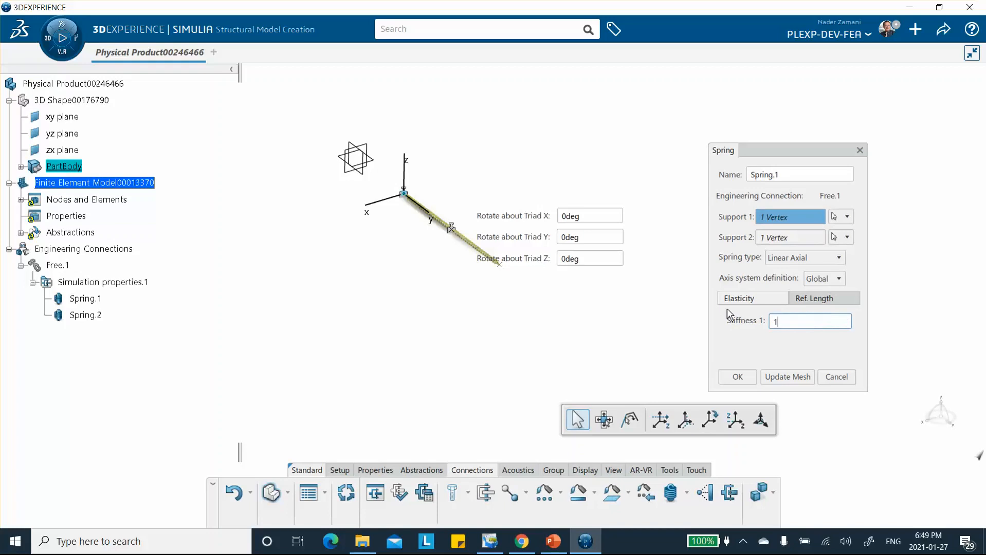
pyautogui.write('50E6')
pyautogui.click(853, 347)
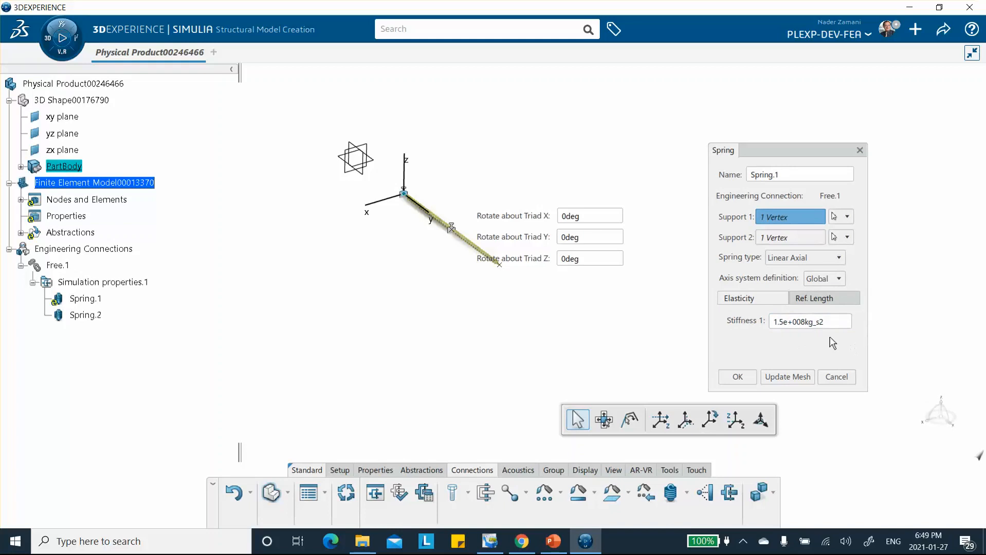
pyautogui.click(786, 378)
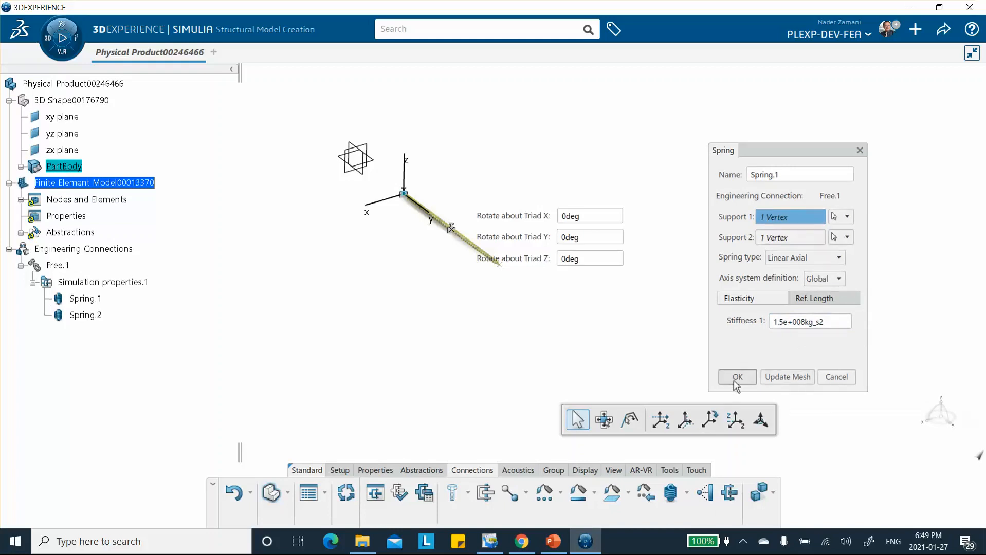
pyautogui.click(737, 378)
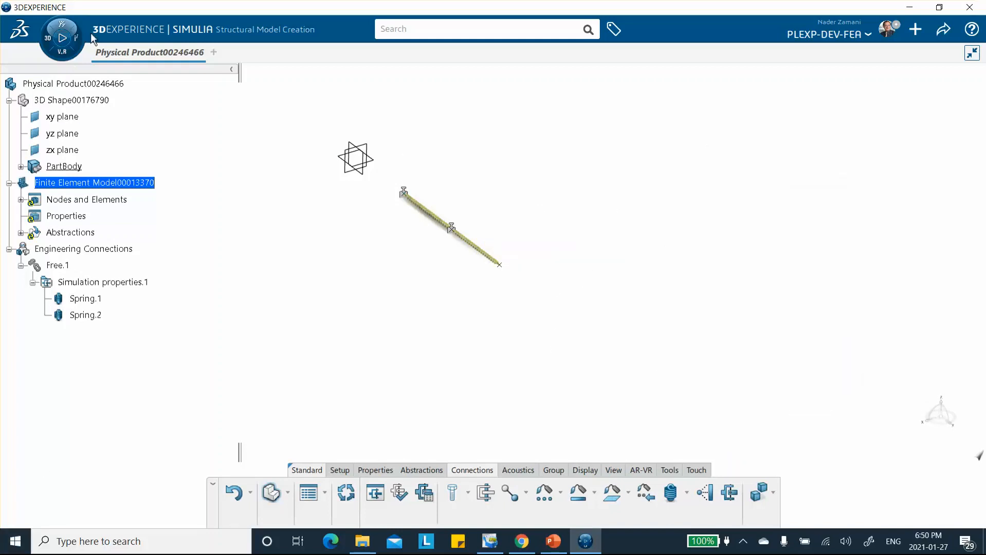
# Switch to the Structural Scenario Creation app and create a physics simulation for the product.
pyautogui.click(68, 52)
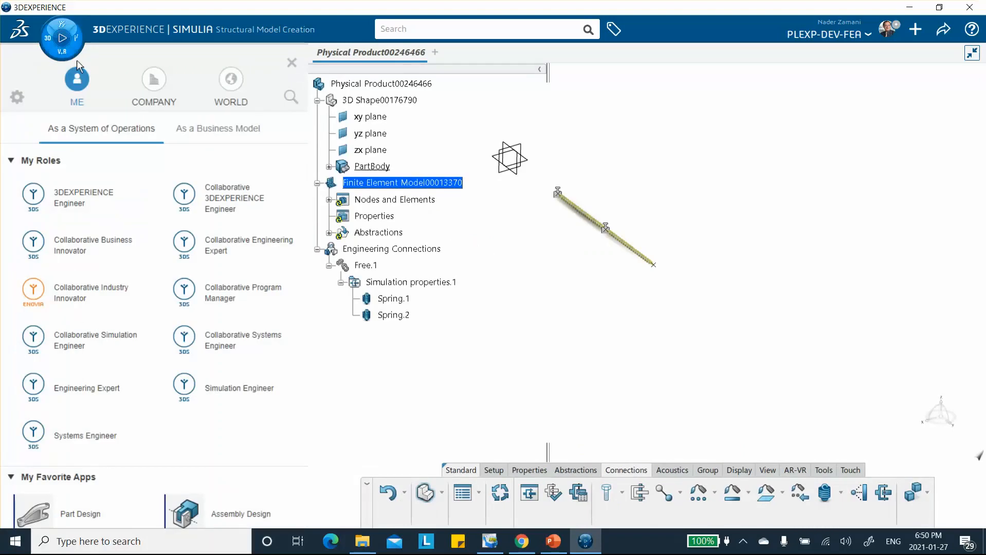
pyautogui.scroll(-7, 86, 351)
pyautogui.click(80, 333)
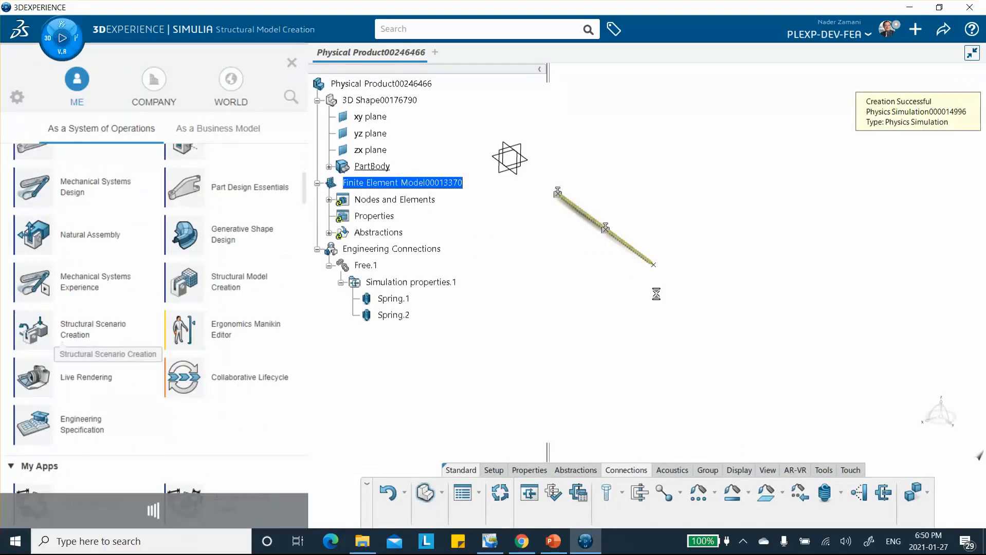
pyautogui.click(735, 299)
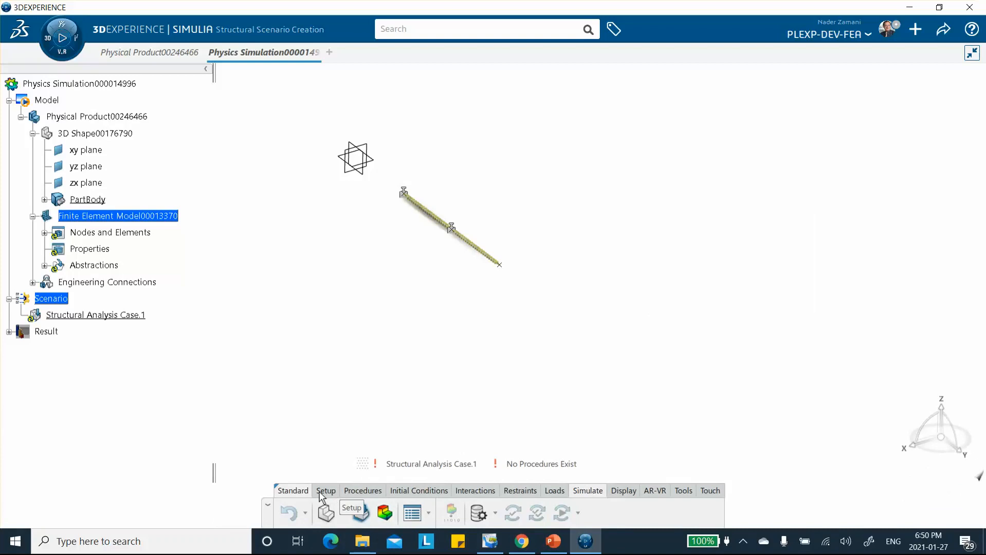
# Assign the existing 3D finite element model to the structural analysis case.
pyautogui.click(324, 493)
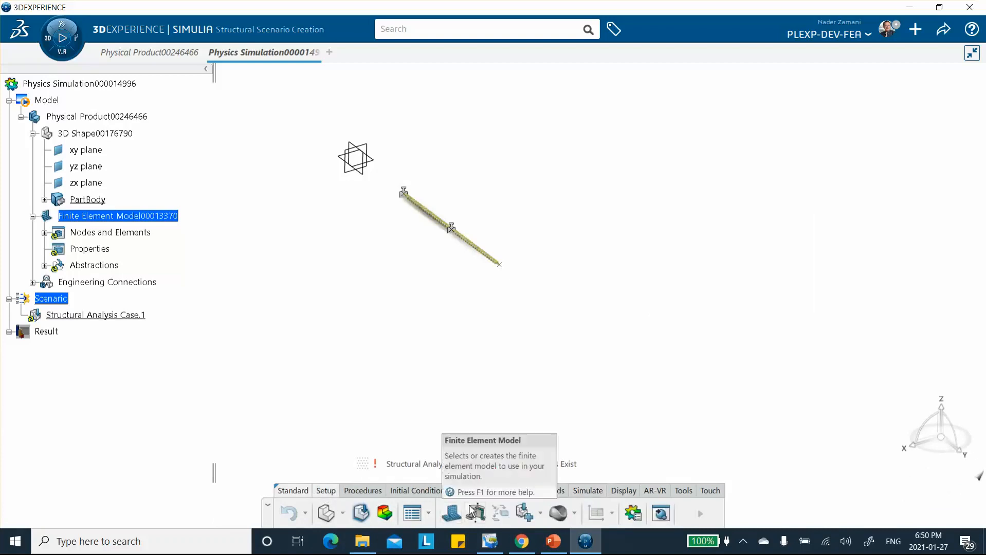
pyautogui.click(451, 512)
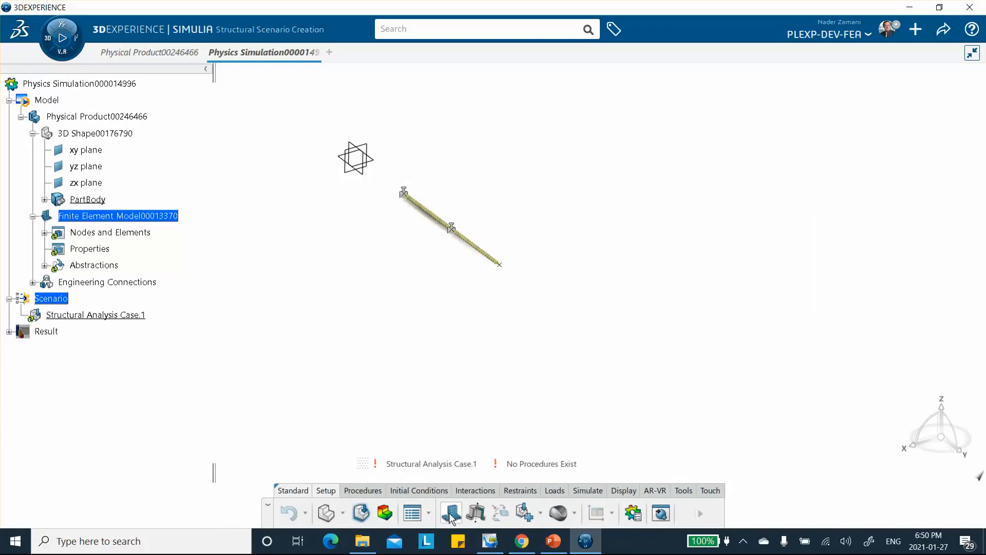
pyautogui.click(745, 229)
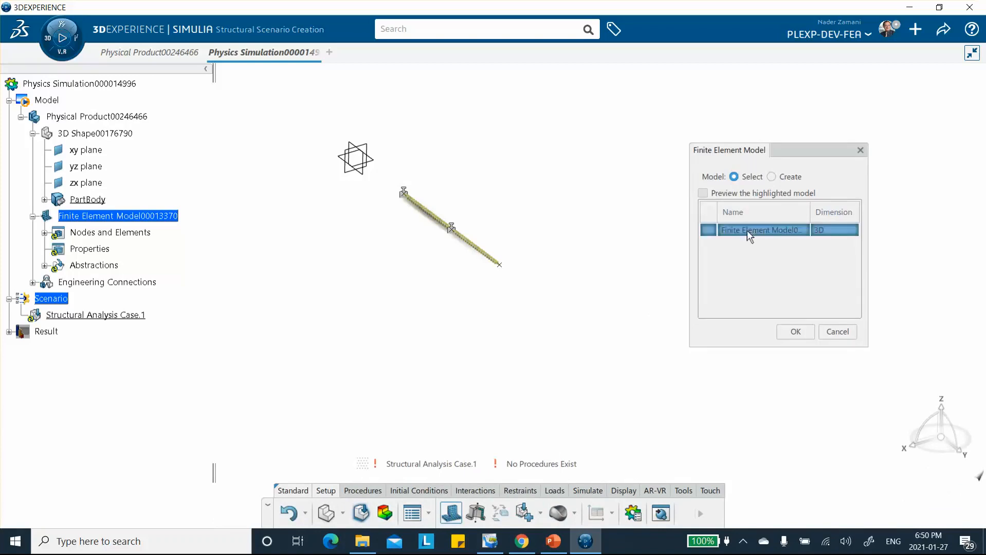
pyautogui.click(805, 330)
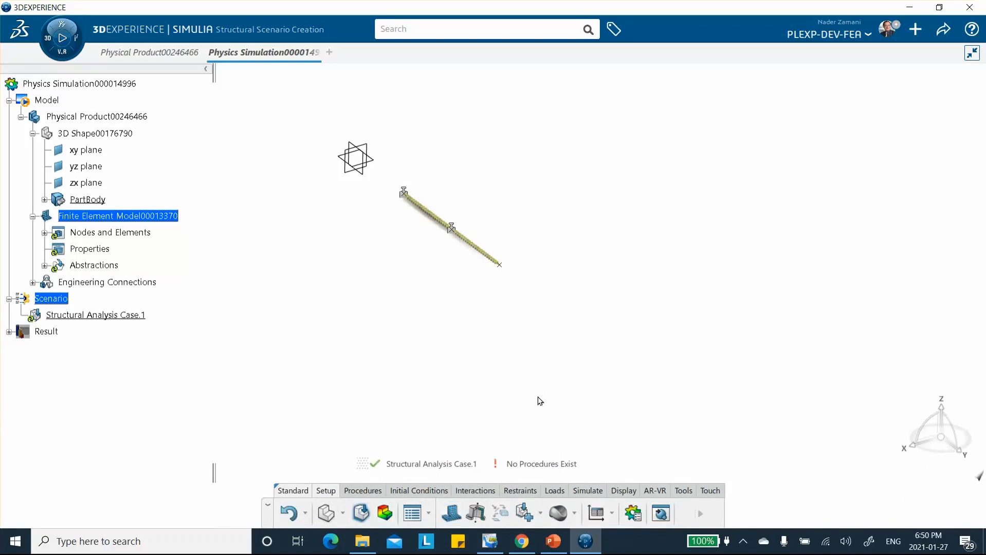
# Add a Frequency Step to the analysis case with the Lanczos solver and 10 modes.
pyautogui.click(363, 490)
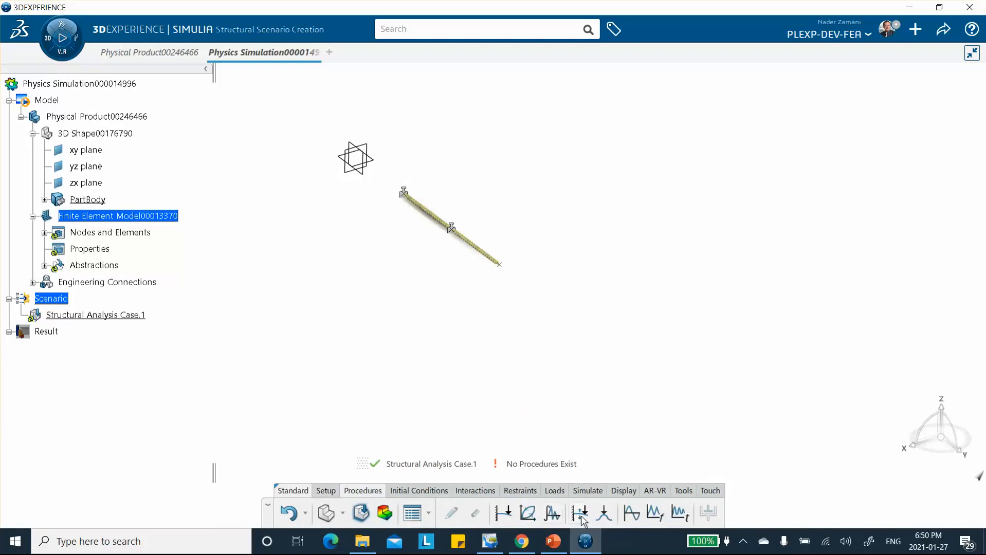
pyautogui.click(633, 517)
pyautogui.doubleClick(805, 223)
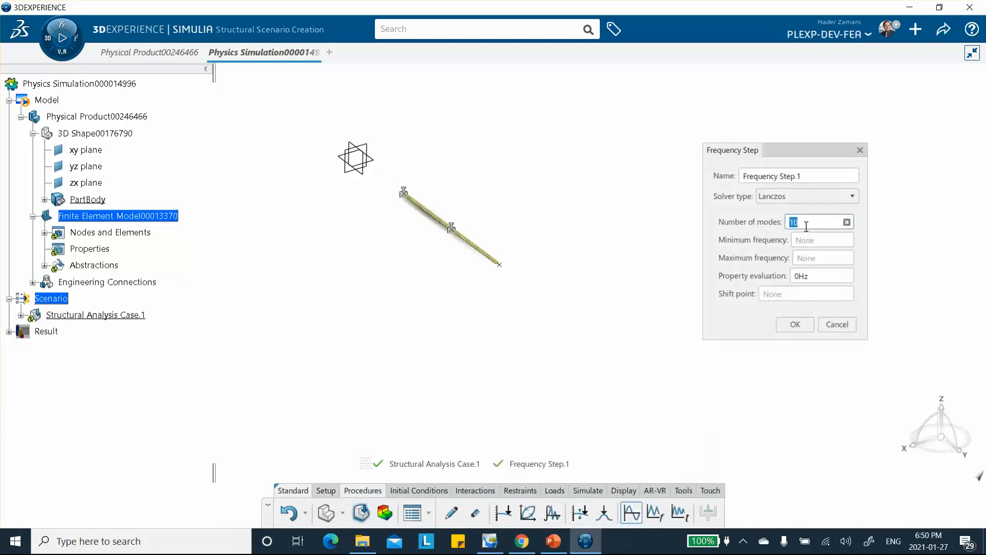
pyautogui.click(795, 325)
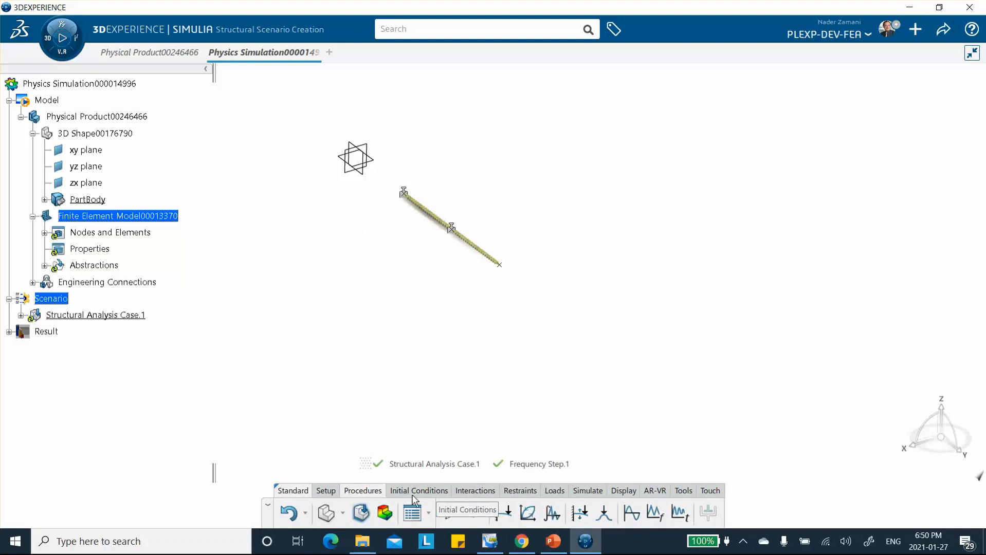
pyautogui.click(512, 492)
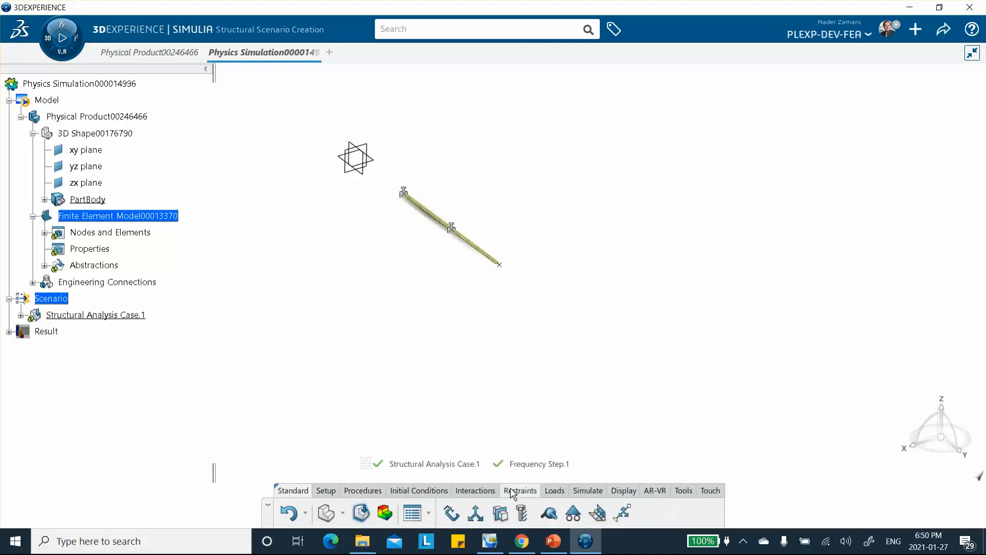
pyautogui.click(451, 512)
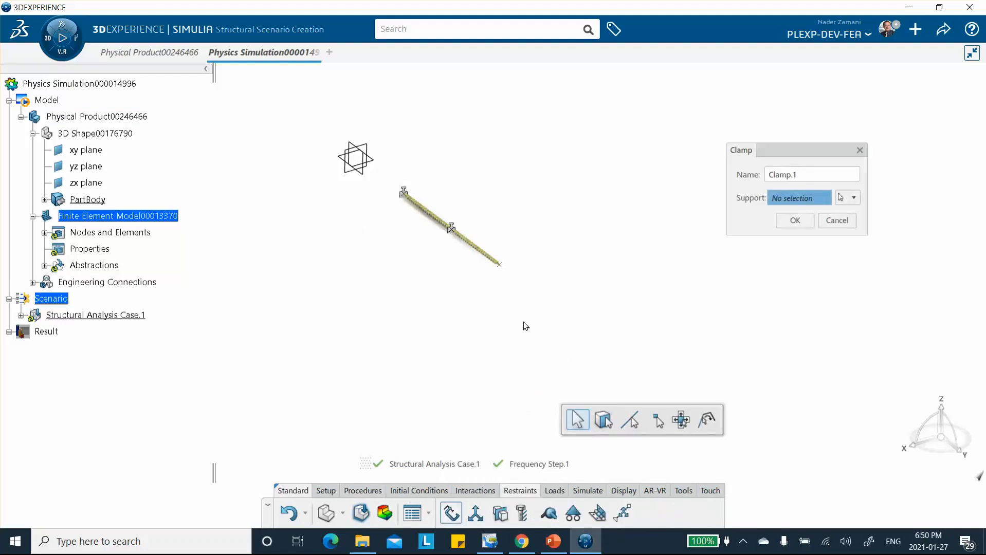
pyautogui.click(505, 268)
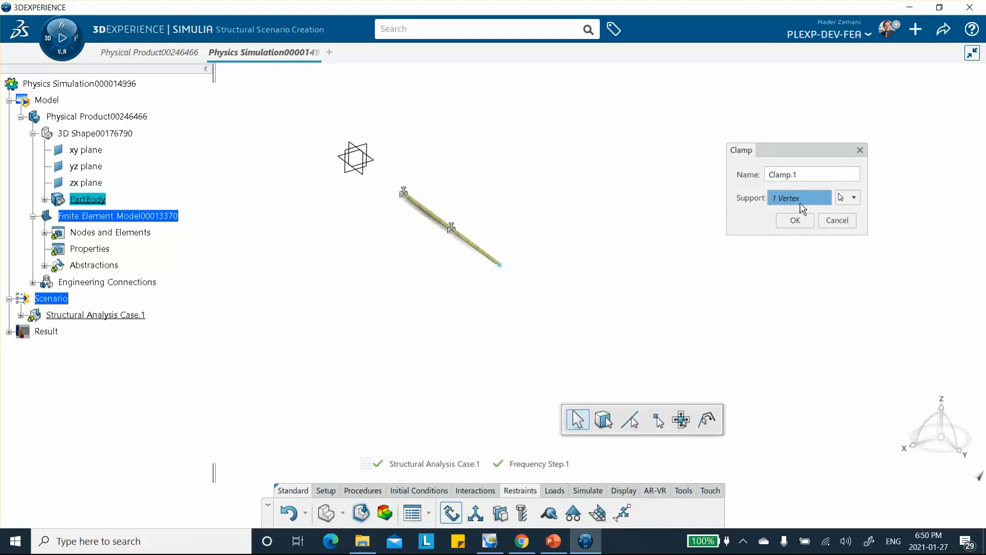
pyautogui.click(837, 221)
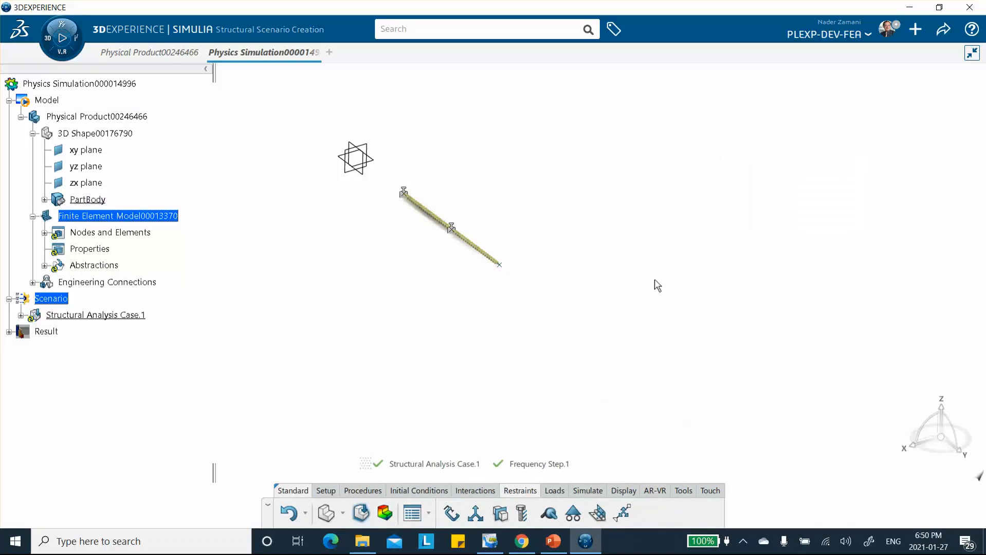
# Apply a Fixed Displacement to the end vertex of the second spring, restraining translation and rotation in X, Y and Z.
pyautogui.click(474, 514)
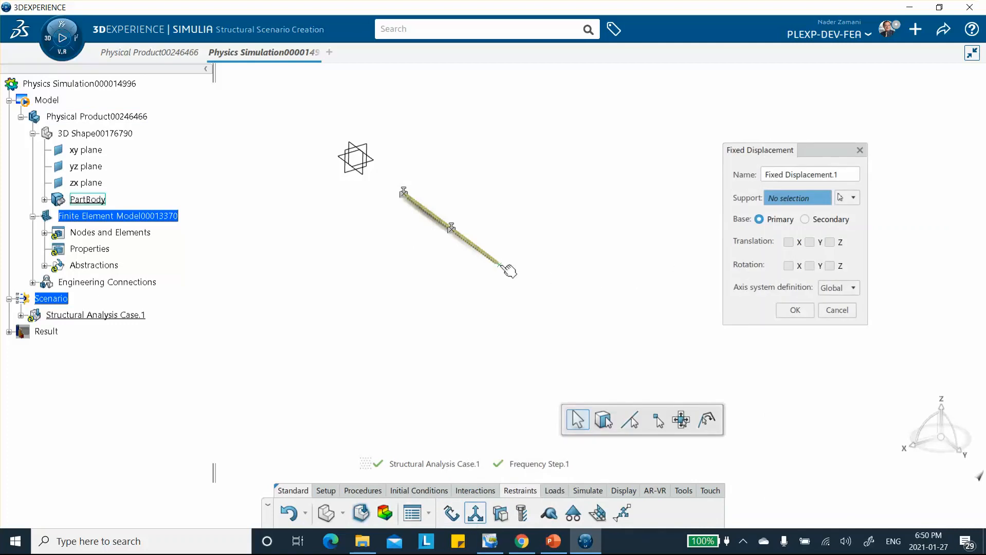
pyautogui.click(499, 264)
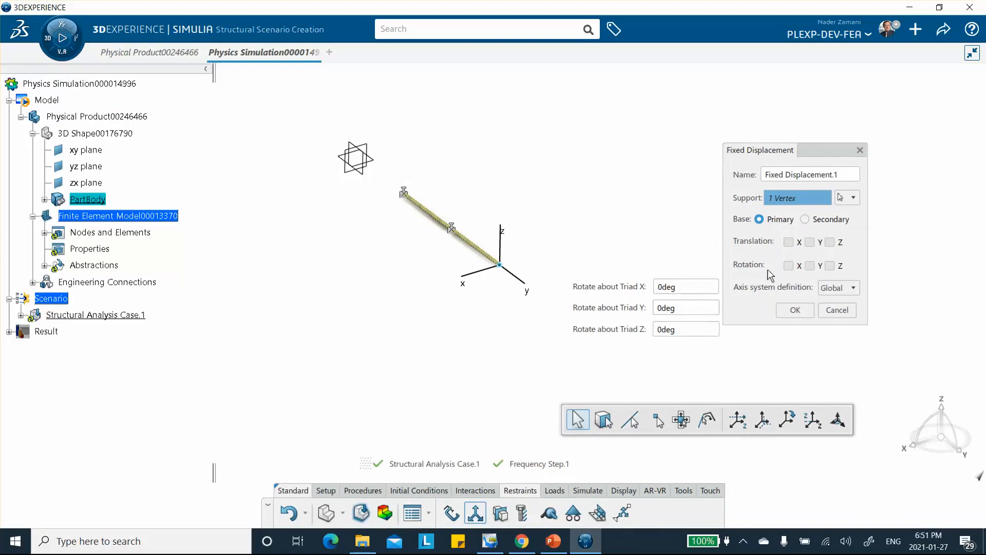
pyautogui.click(788, 242)
pyautogui.click(809, 242)
pyautogui.click(830, 243)
pyautogui.click(788, 265)
pyautogui.click(809, 266)
pyautogui.click(829, 266)
pyautogui.click(797, 311)
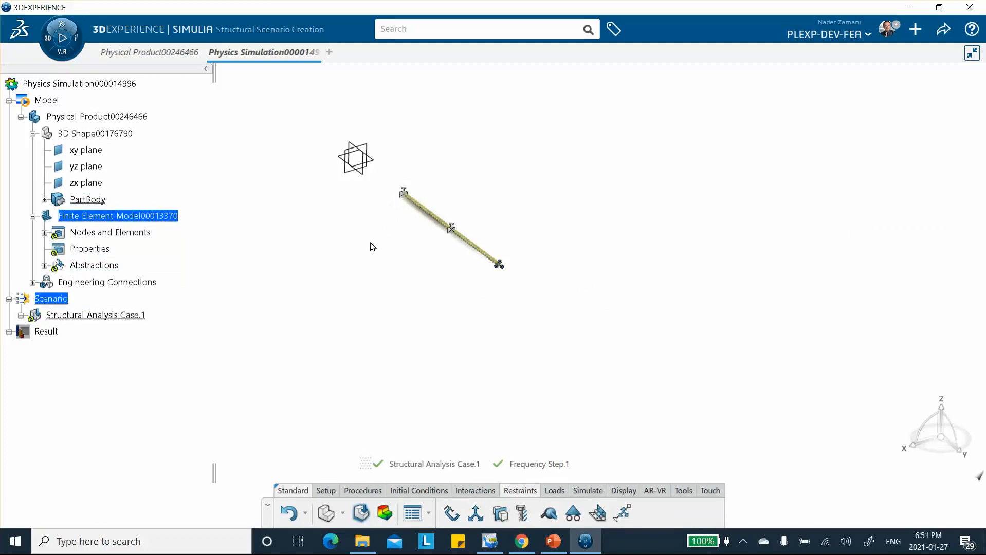
# Apply a Fixed Displacement to the vertex joining the two springs, restraining translation in X and Z and rotation in X, Y and Z.
pyautogui.moveTo(371, 246); pyautogui.dragTo(429, 264, button='middle')
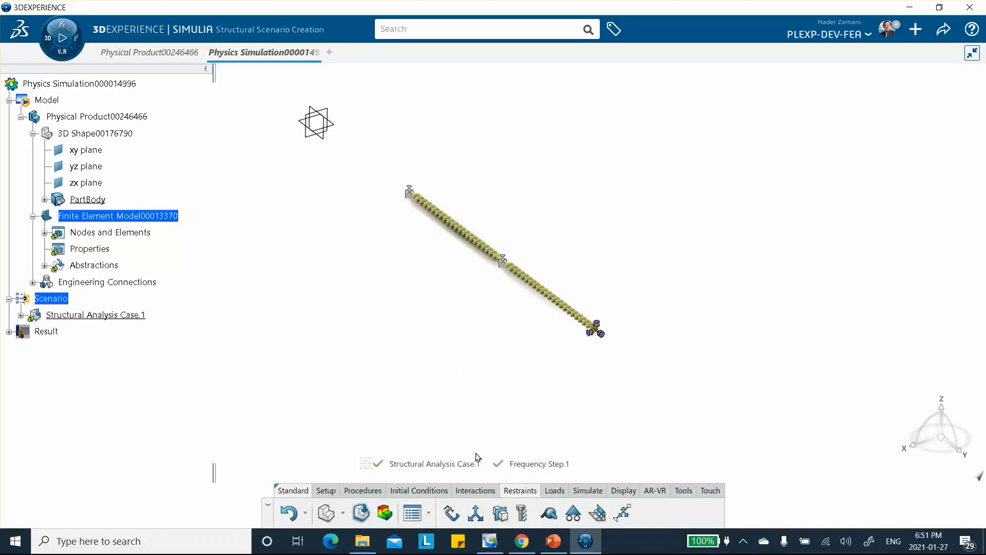
pyautogui.click(476, 513)
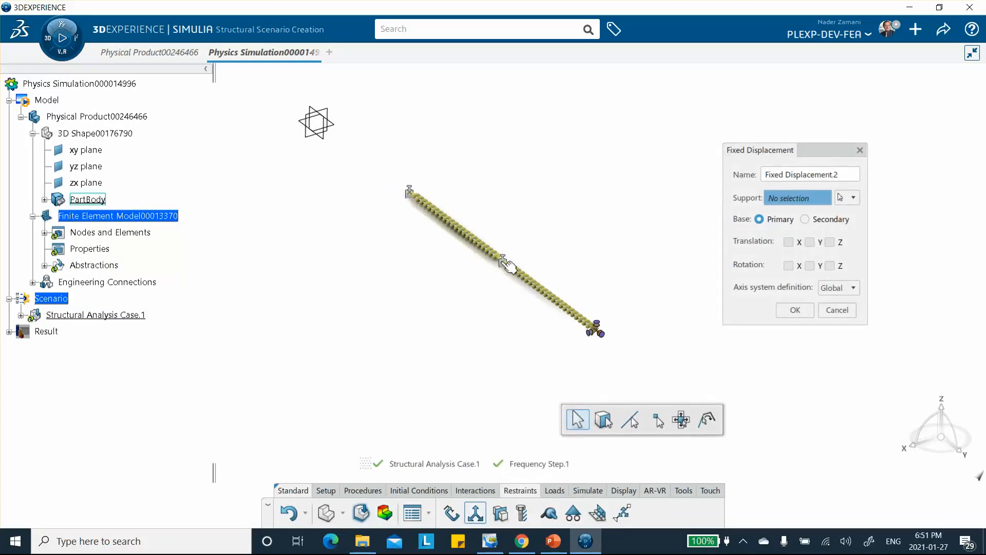
pyautogui.click(503, 261)
pyautogui.click(788, 266)
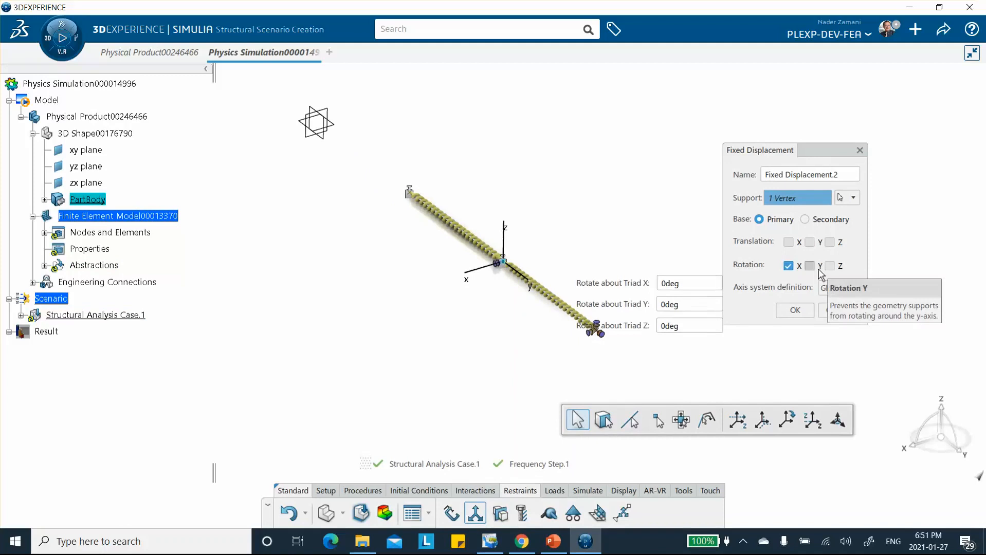
pyautogui.click(788, 242)
pyautogui.click(829, 242)
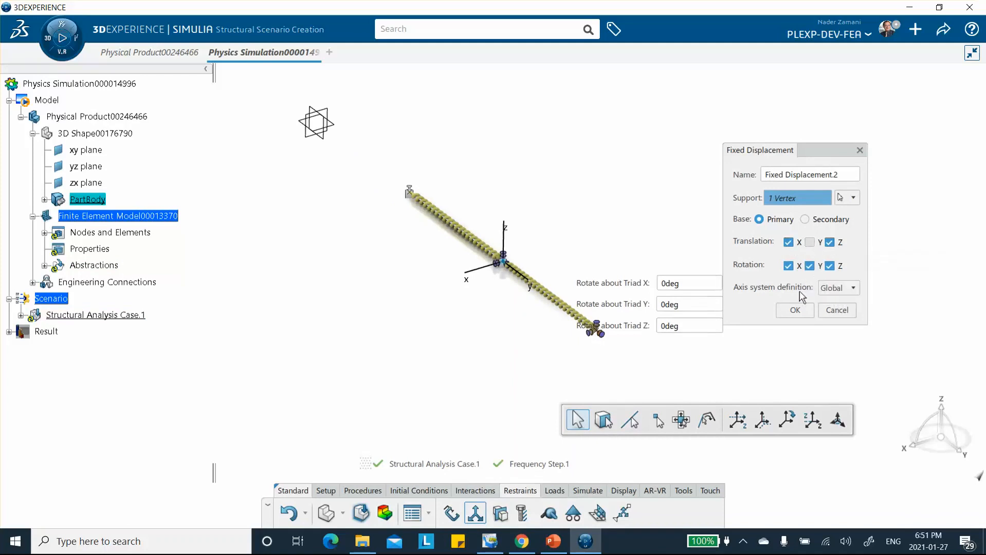
pyautogui.click(794, 311)
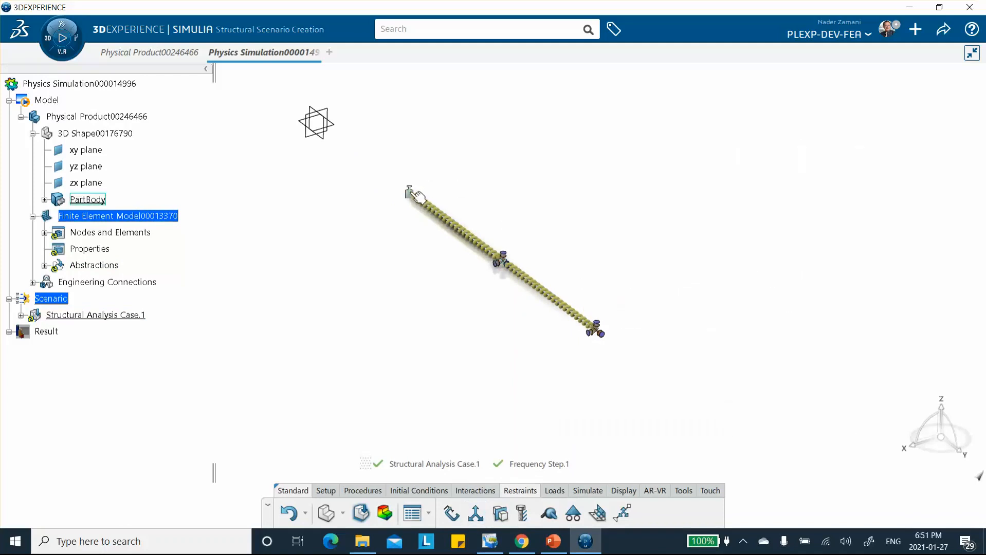
# Apply a Fixed Displacement to the free end vertex of the first spring, restraining X and Z translation and all rotations.
pyautogui.click(475, 513)
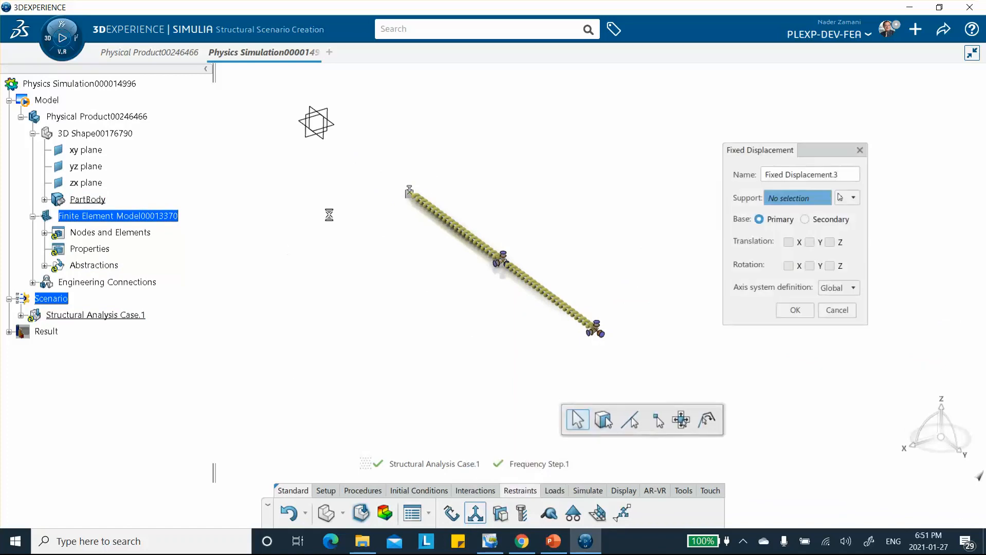
pyautogui.click(409, 200)
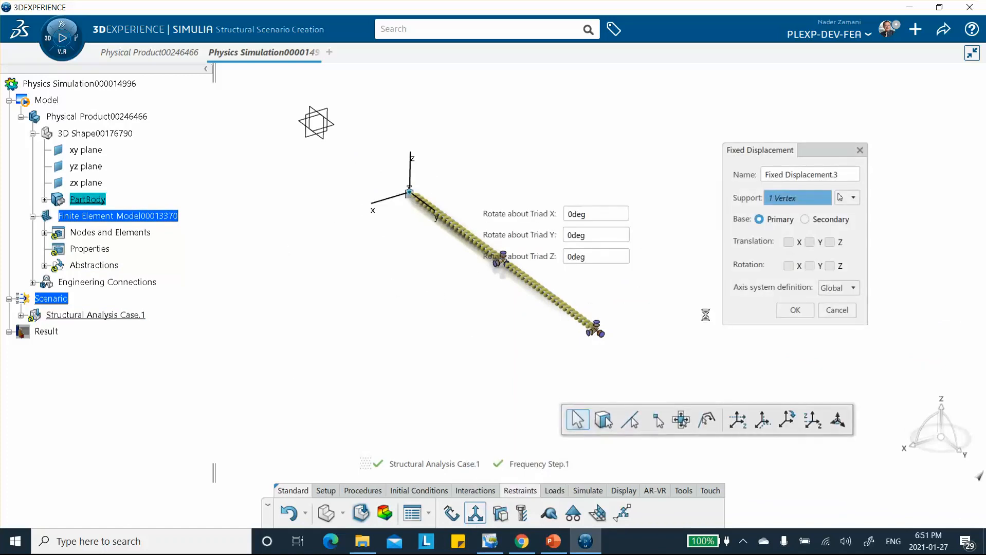
pyautogui.click(788, 266)
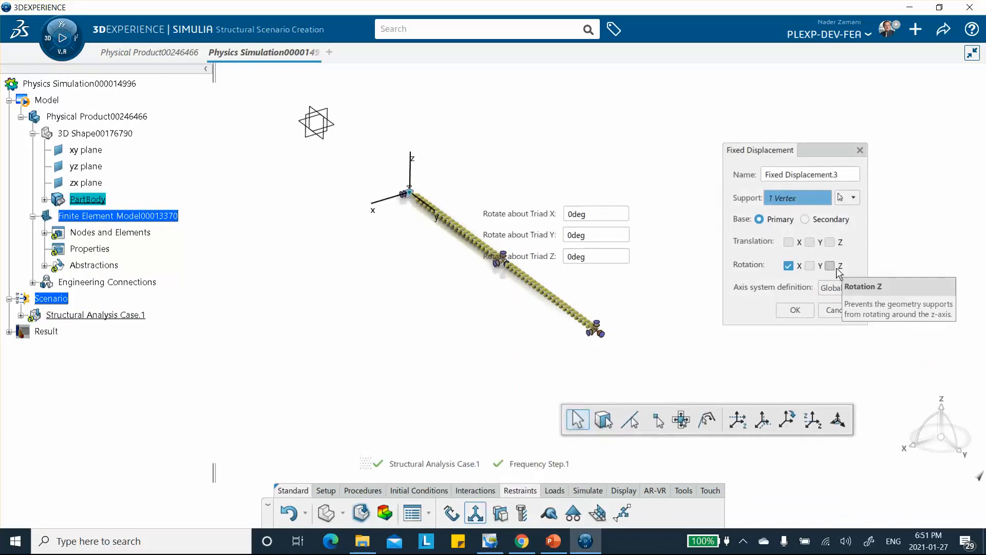
pyautogui.click(830, 266)
pyautogui.click(810, 266)
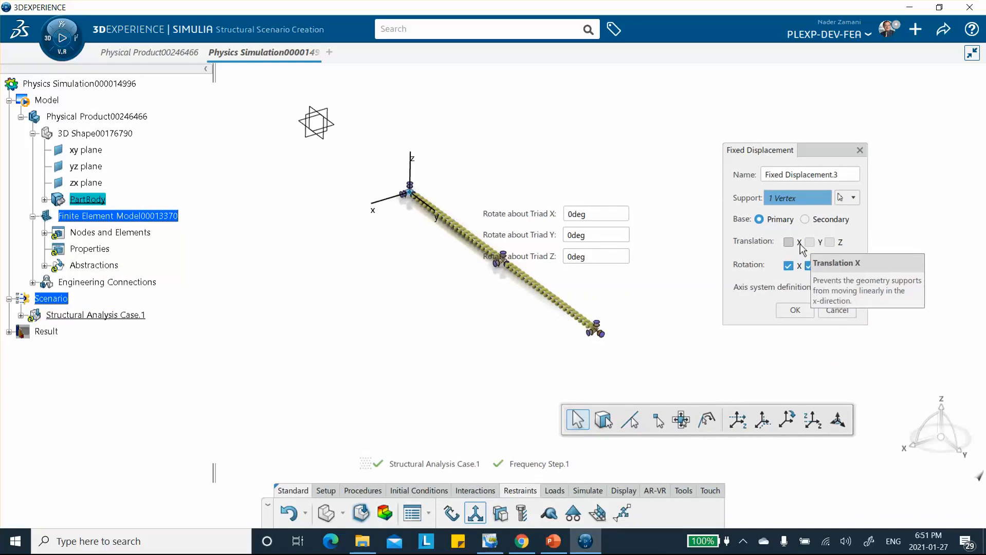
pyautogui.click(788, 242)
pyautogui.click(830, 242)
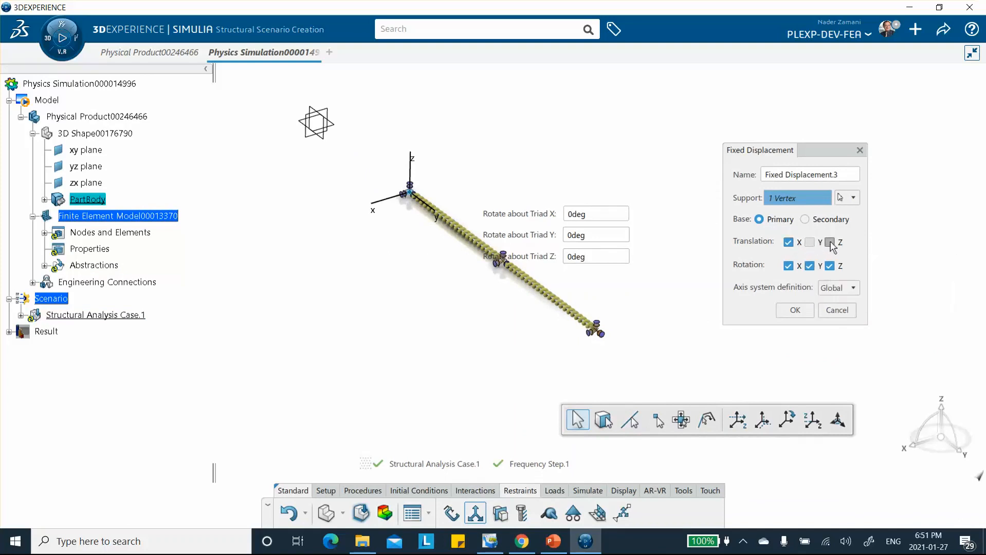
pyautogui.click(795, 310)
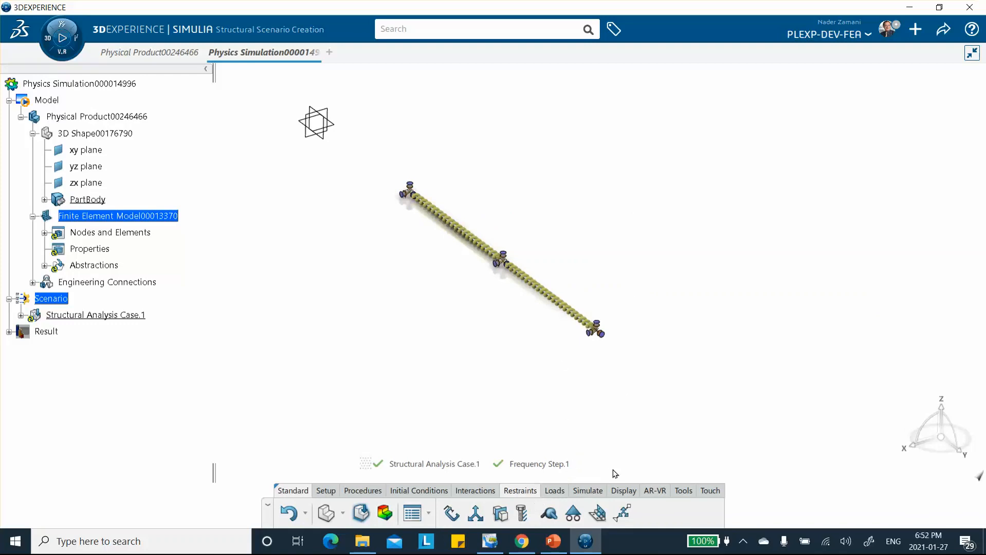
# Run the model and scenario checks and the simulation checks, using local interactive execution on 4 cores.
pyautogui.click(585, 489)
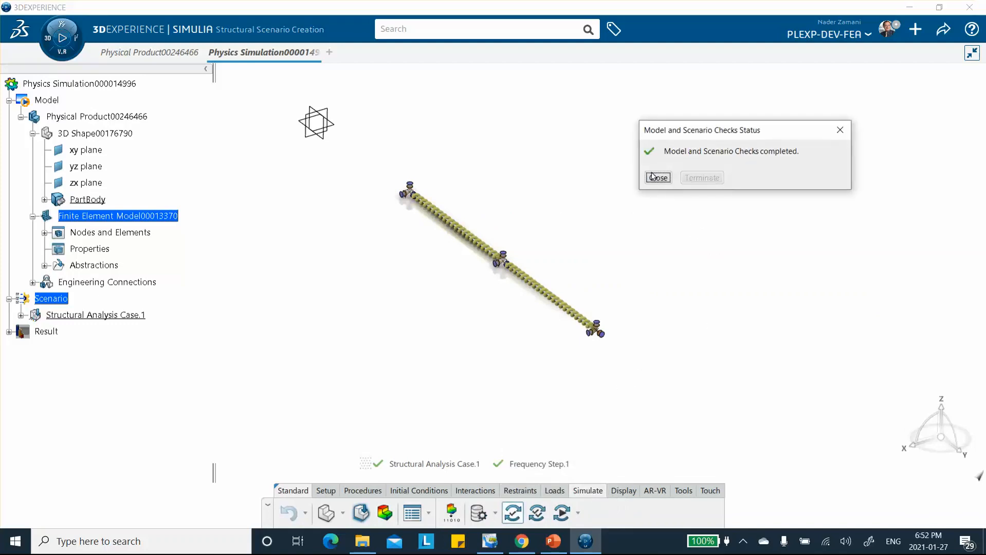
pyautogui.click(653, 177)
pyautogui.click(537, 513)
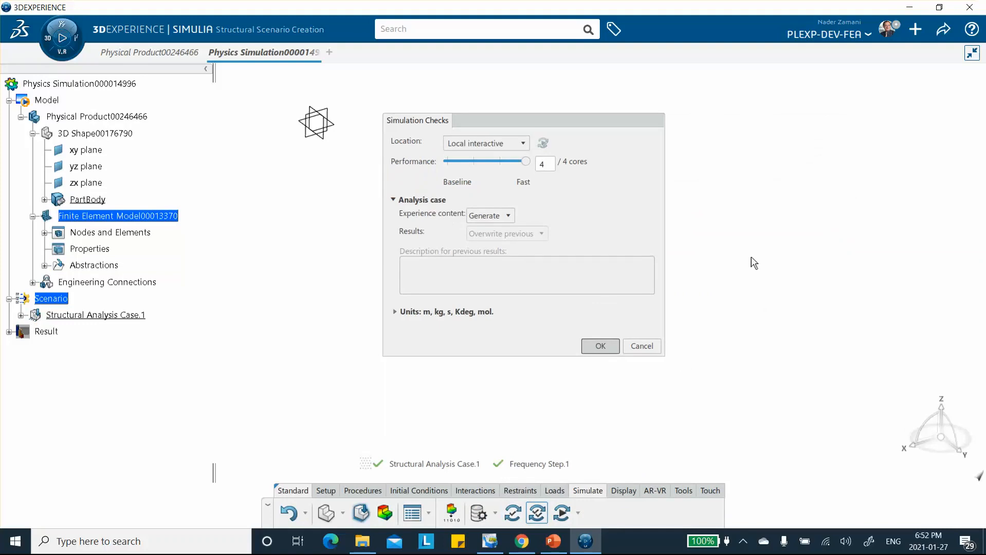
pyautogui.click(600, 347)
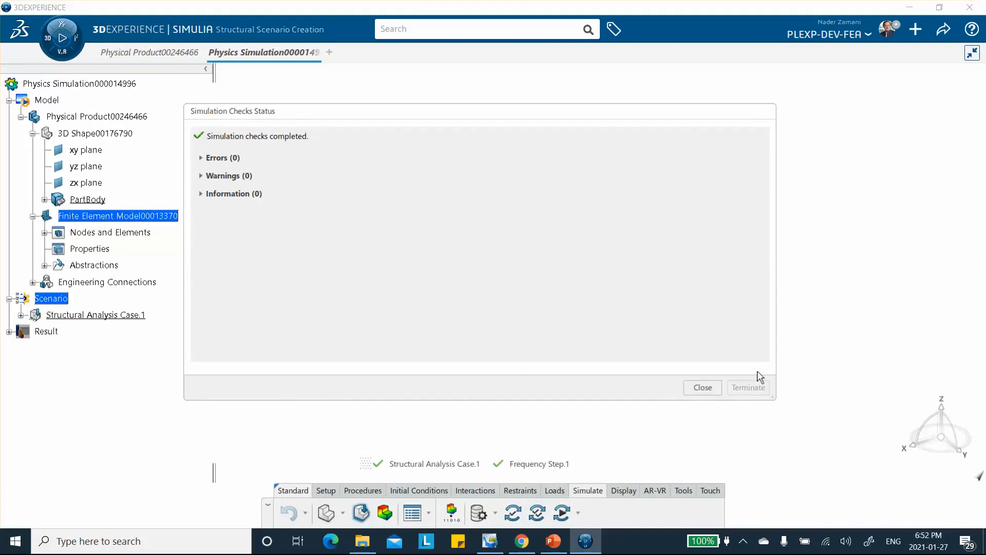
pyautogui.click(702, 388)
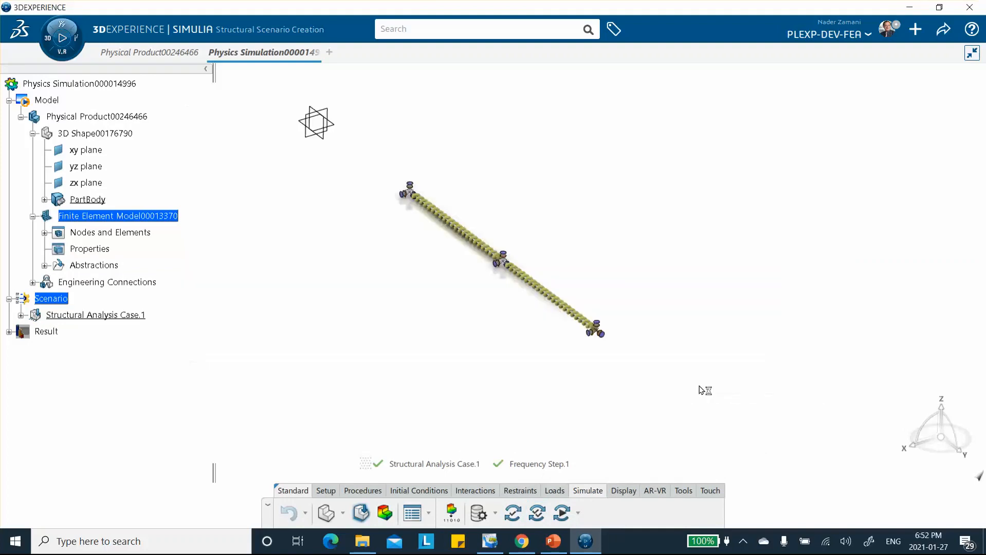
# Simulate the structural analysis case locally on 4 cores and close the status report to view the mode frequencies.
pyautogui.click(562, 513)
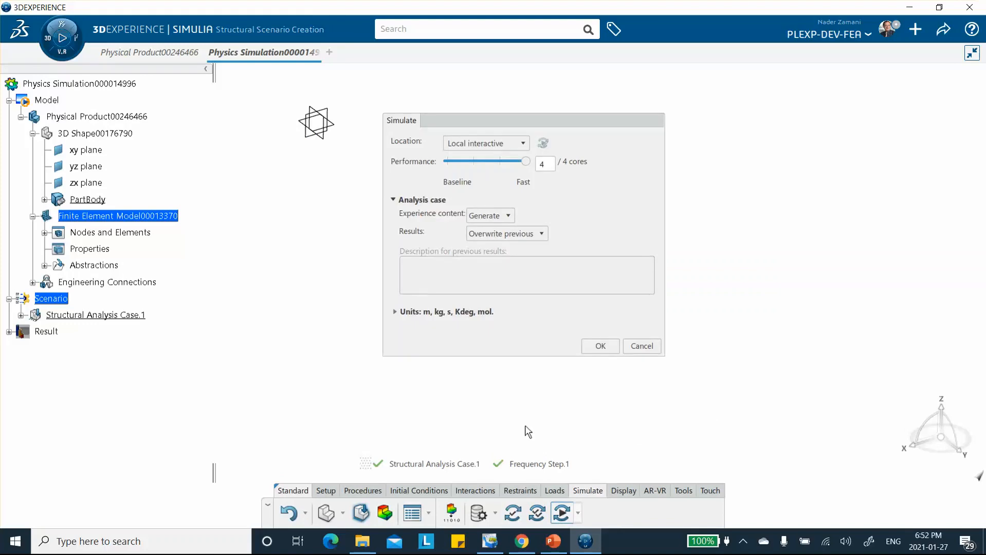
pyautogui.click(601, 347)
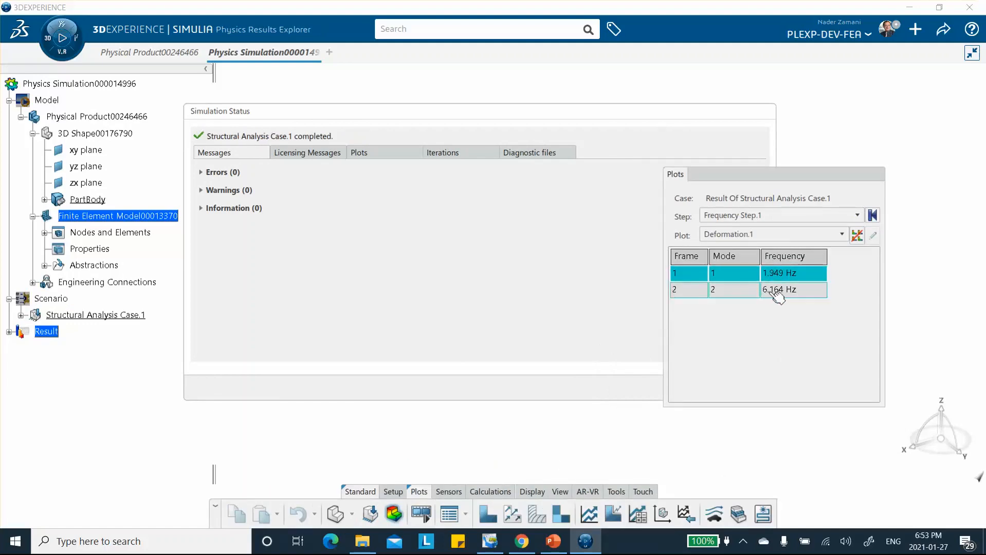
pyautogui.click(689, 370)
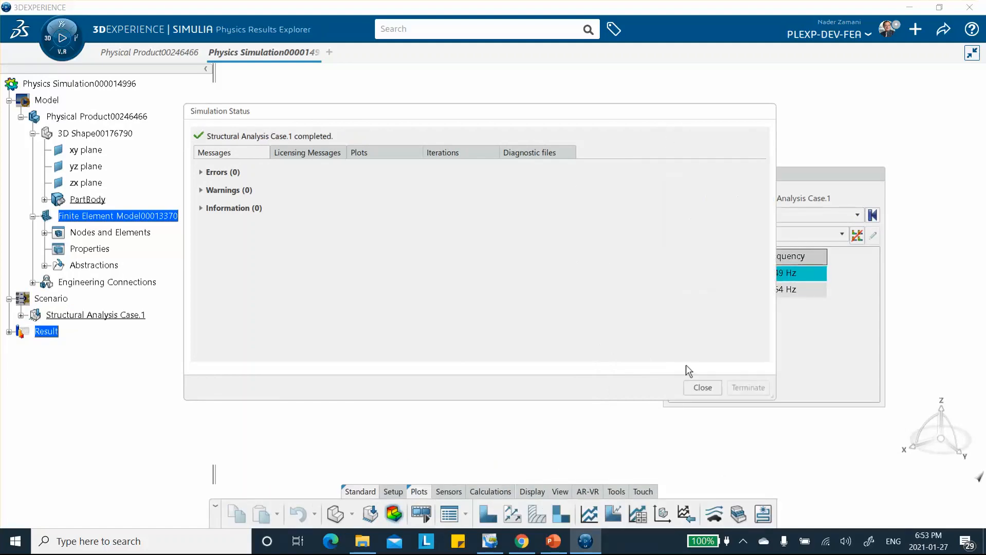
pyautogui.click(701, 388)
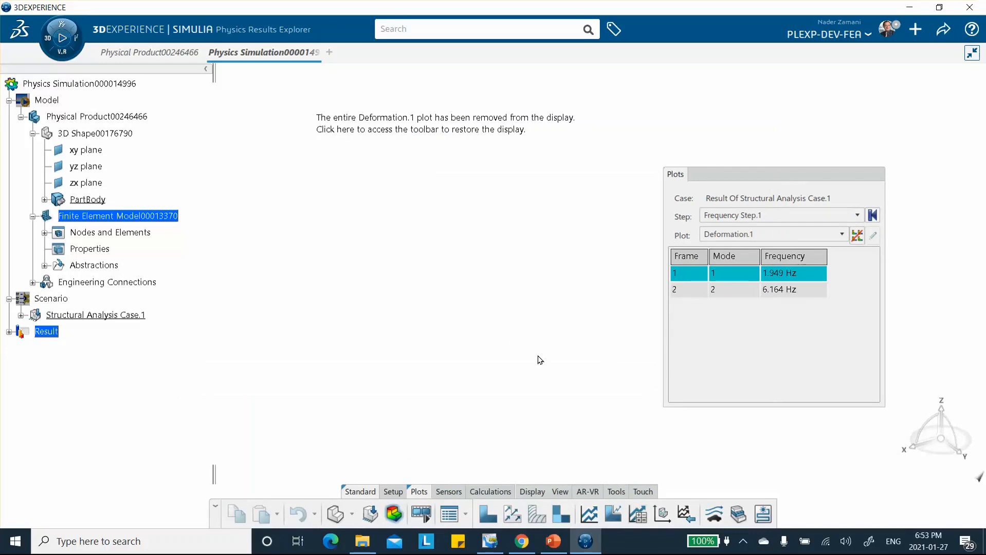
# Switch to PowerPoint to review the MDOF problem data and force history, and return to 3DEXPERIENCE.
pyautogui.click(553, 540)
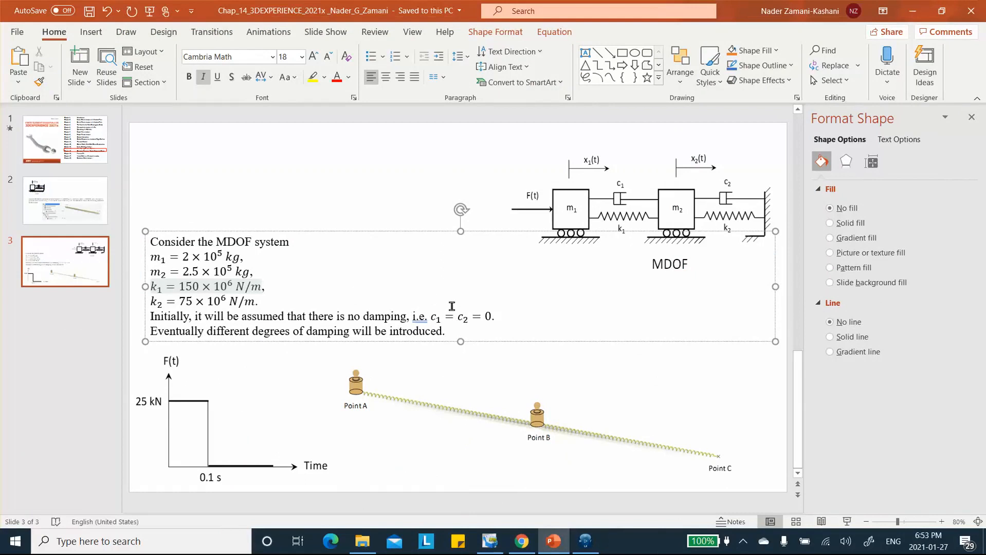
pyautogui.click(921, 11)
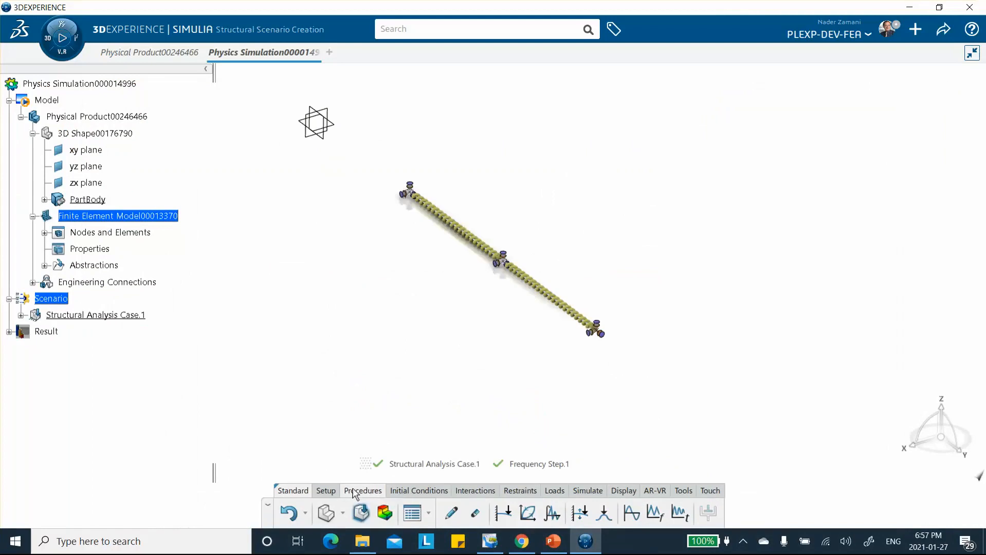
# Start a Tabular Amplitude in the time domain and enter time 0 with amplitude 1 in the first row.
pyautogui.click(326, 491)
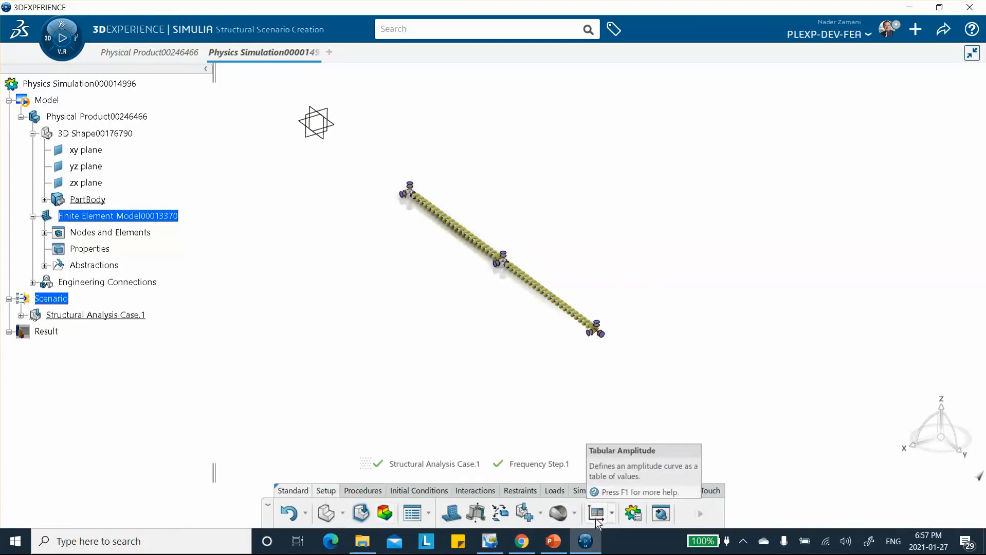
pyautogui.click(611, 515)
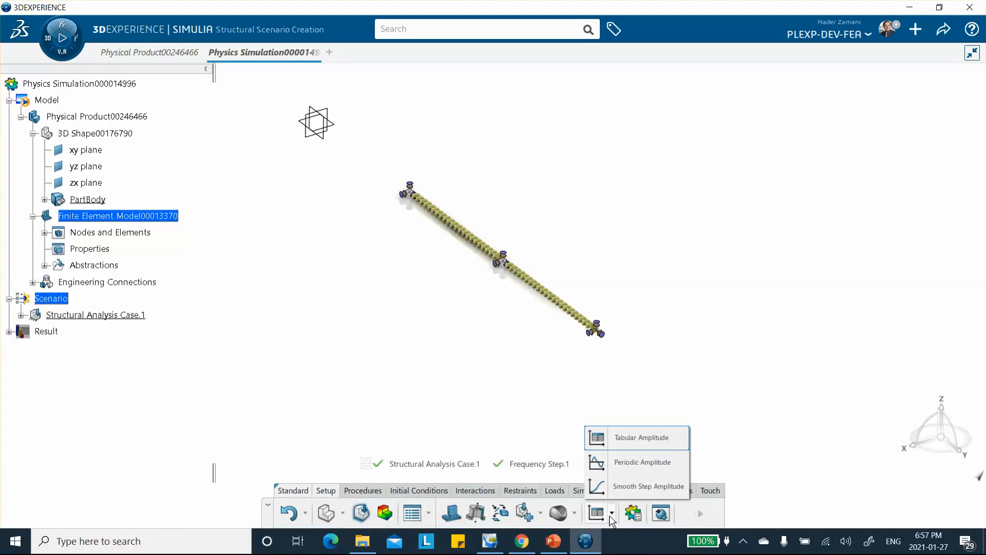
pyautogui.click(623, 440)
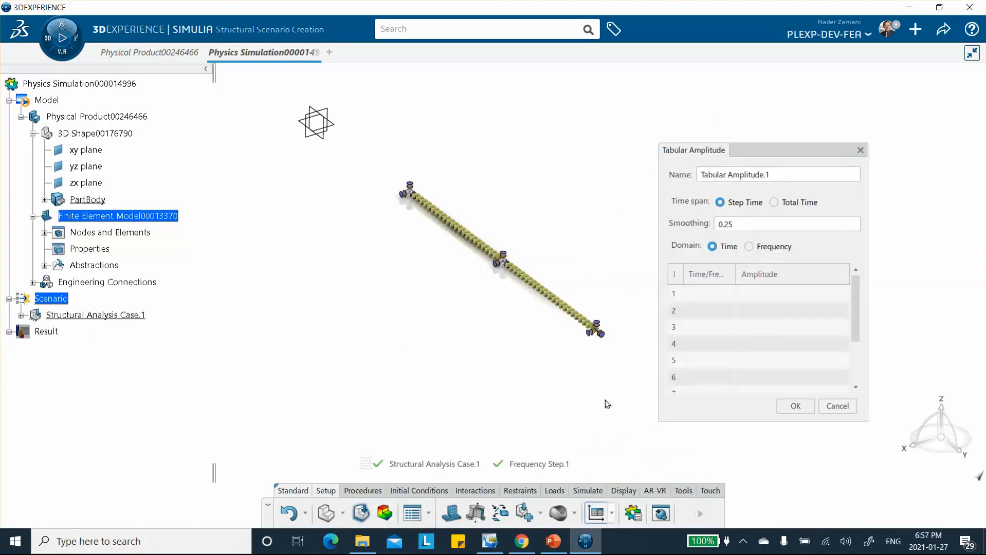
pyautogui.click(808, 342)
pyautogui.click(696, 293)
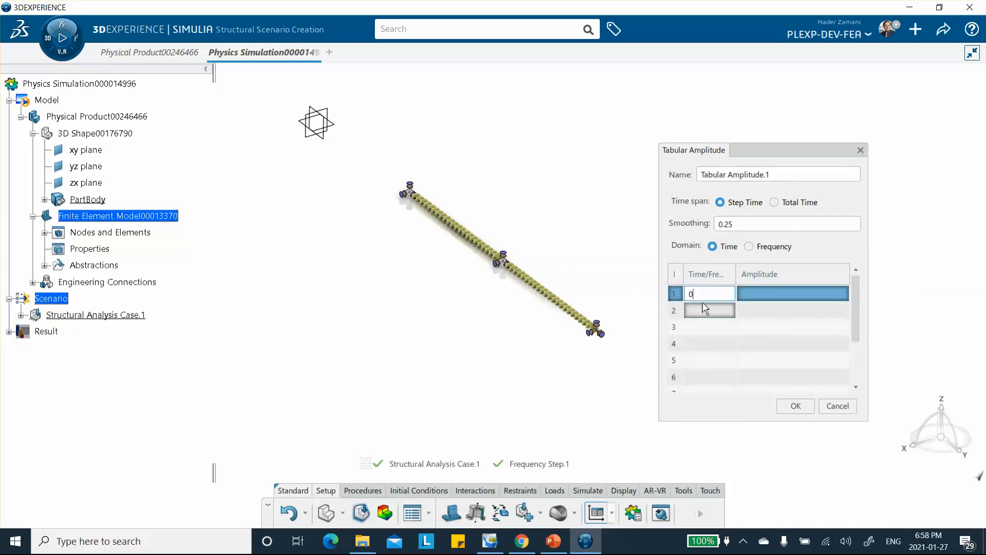
pyautogui.click(745, 293)
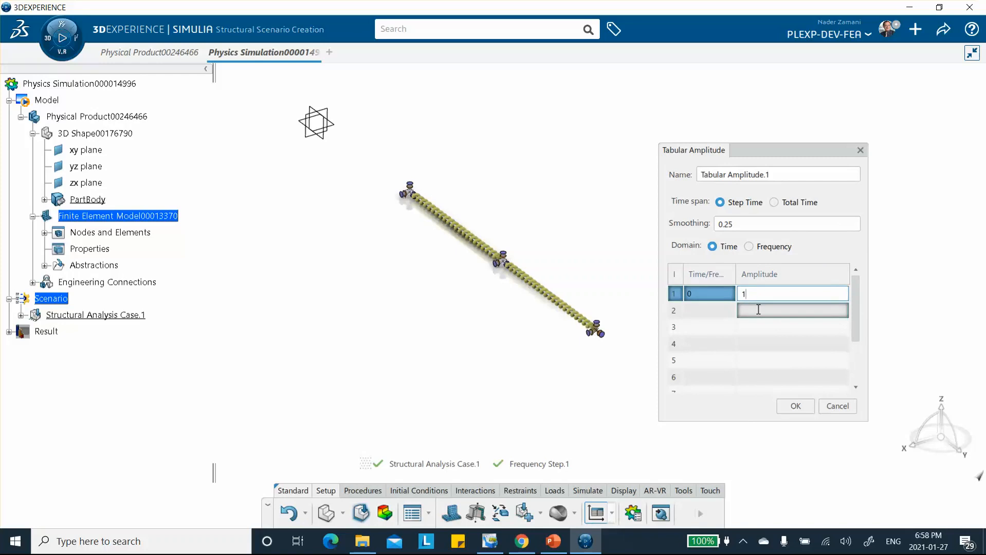
pyautogui.write('1')
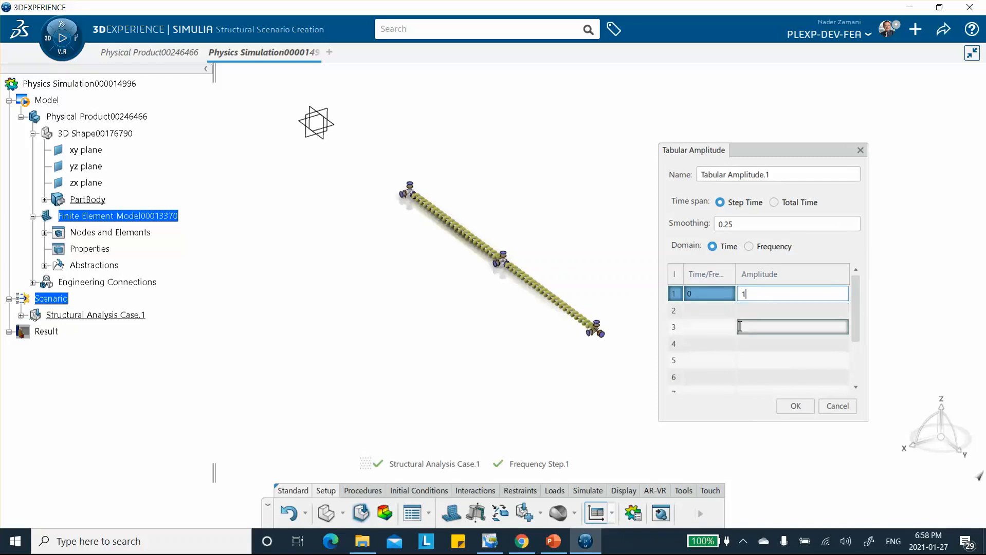
# Check the force pulse duration on the PowerPoint slide and enter time 0.099 with amplitude 0 in the amplitude table's second row.
pyautogui.click(702, 327)
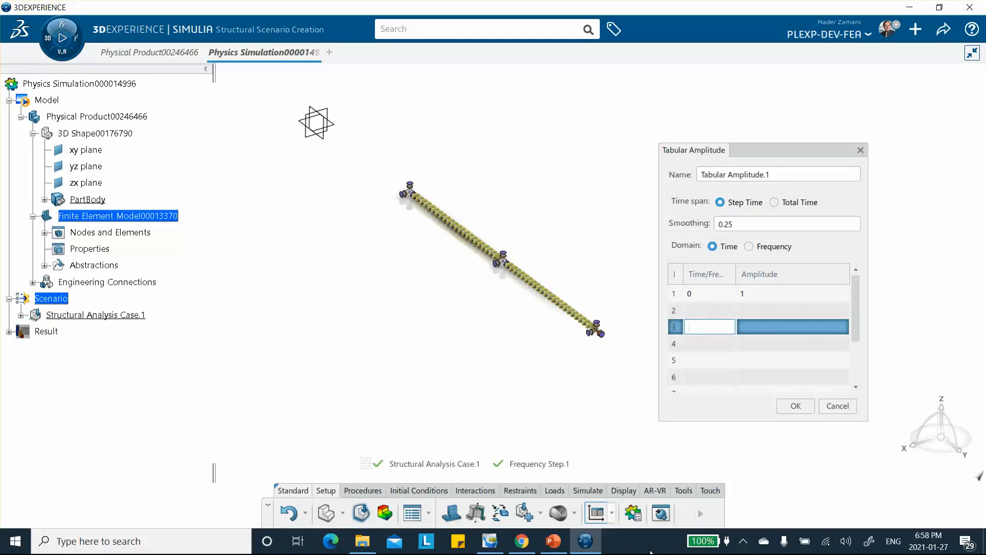
pyautogui.click(553, 541)
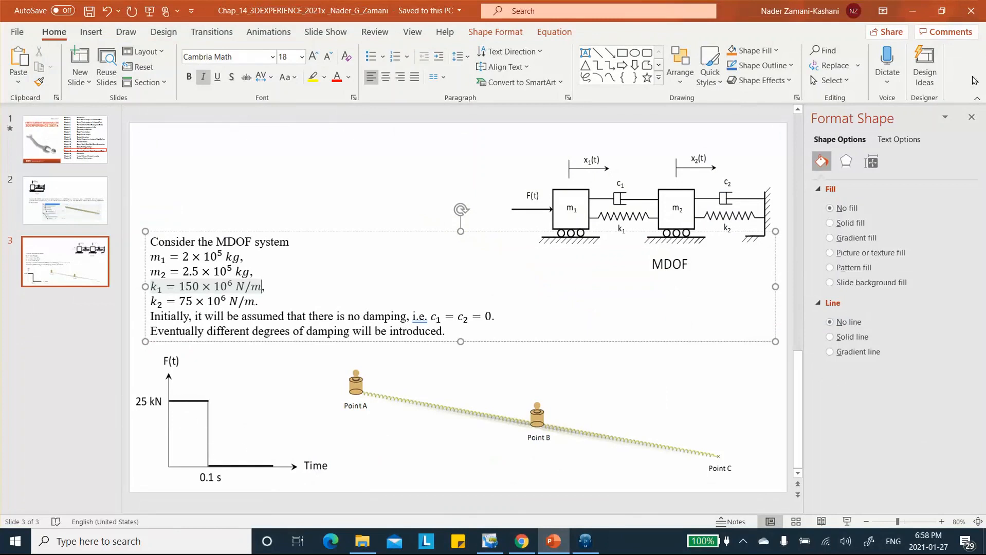
pyautogui.click(913, 11)
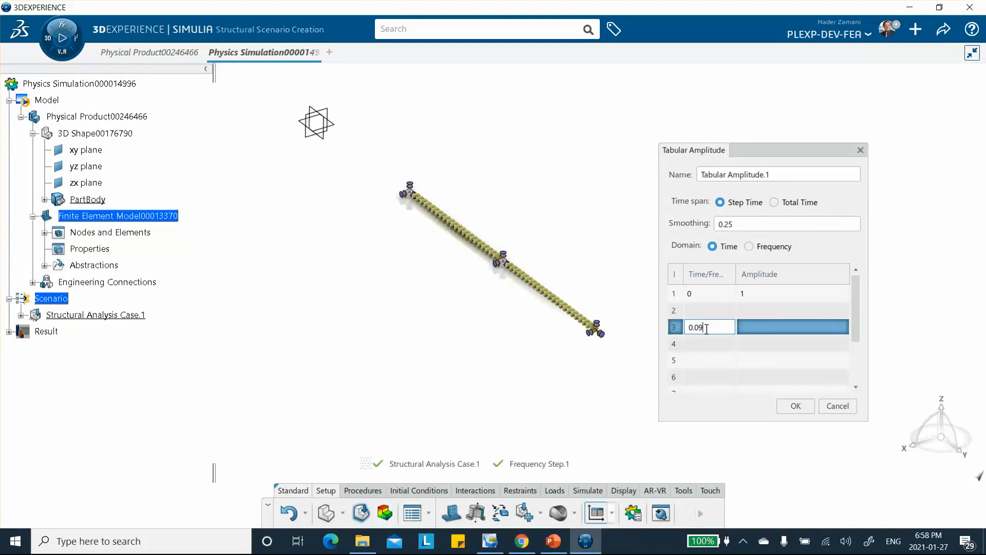
pyautogui.click(711, 309)
pyautogui.click(711, 310)
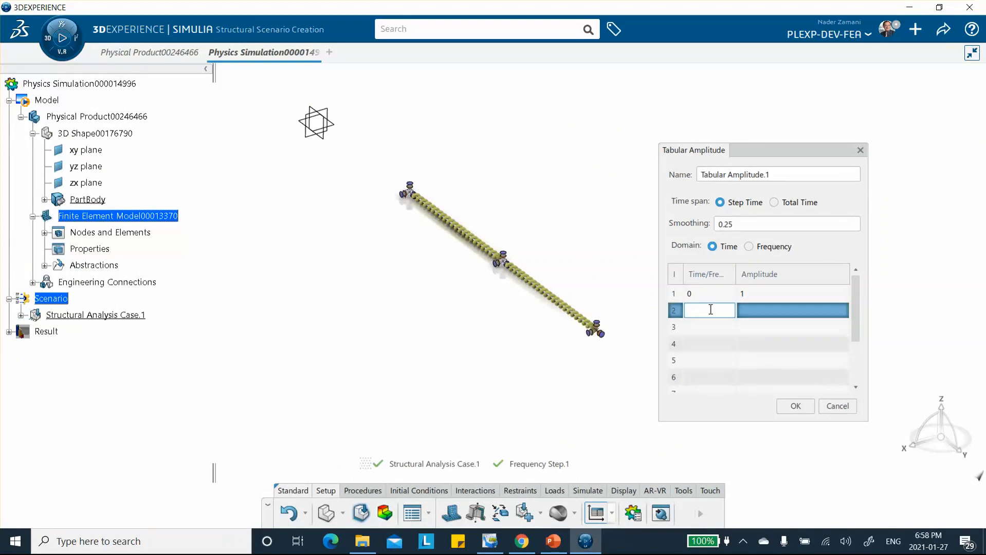
pyautogui.write('0.099')
pyautogui.click(741, 311)
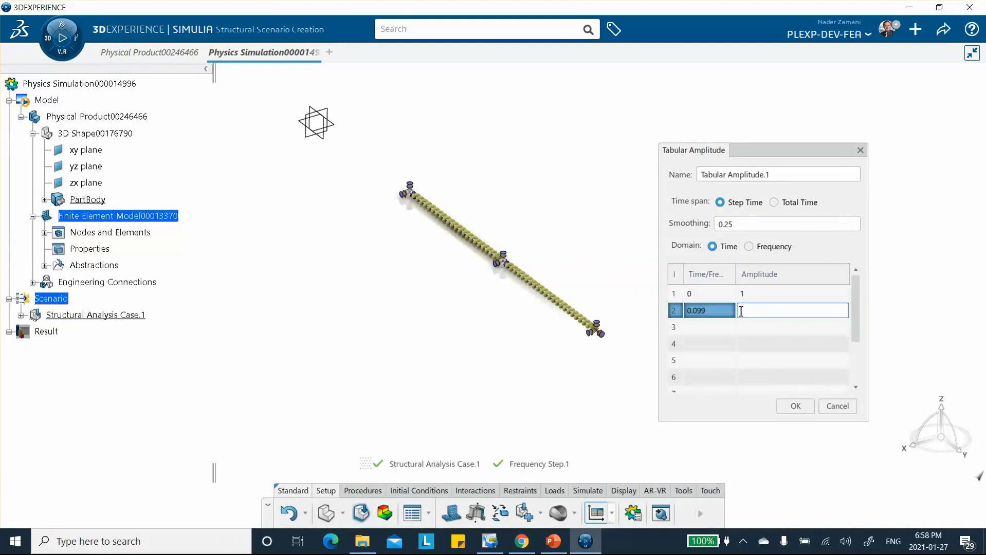
pyautogui.write('0')
# Complete the tabular amplitude with time 0.1, amplitude 0 in the third row and time 2, amplitude 0 in the fourth, and accept it.
pyautogui.click(708, 328)
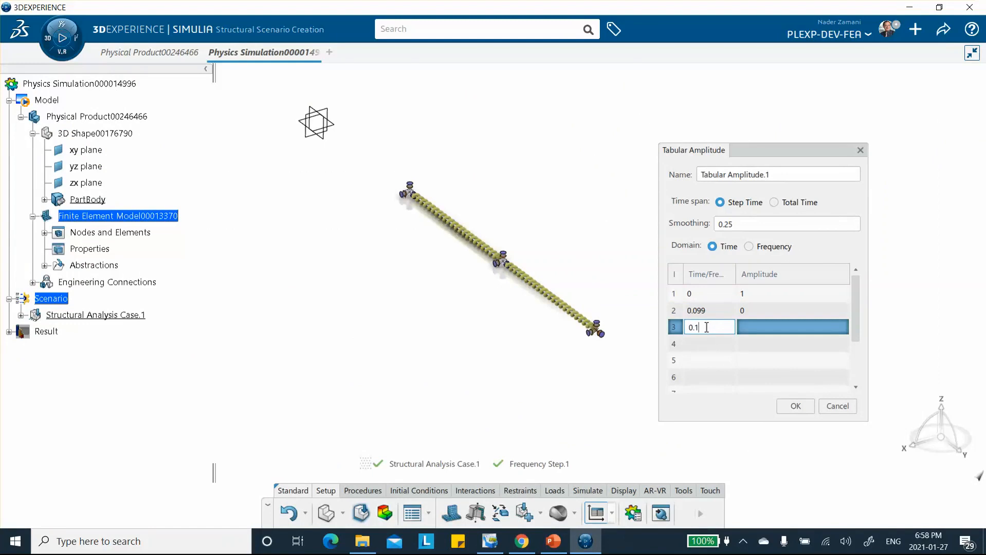
pyautogui.click(744, 326)
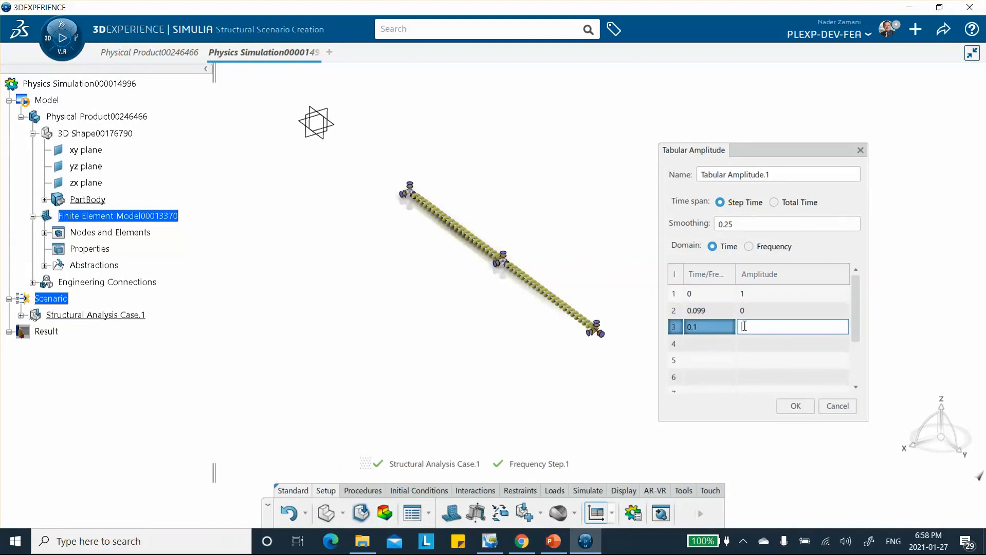
pyautogui.write('0')
pyautogui.click(693, 342)
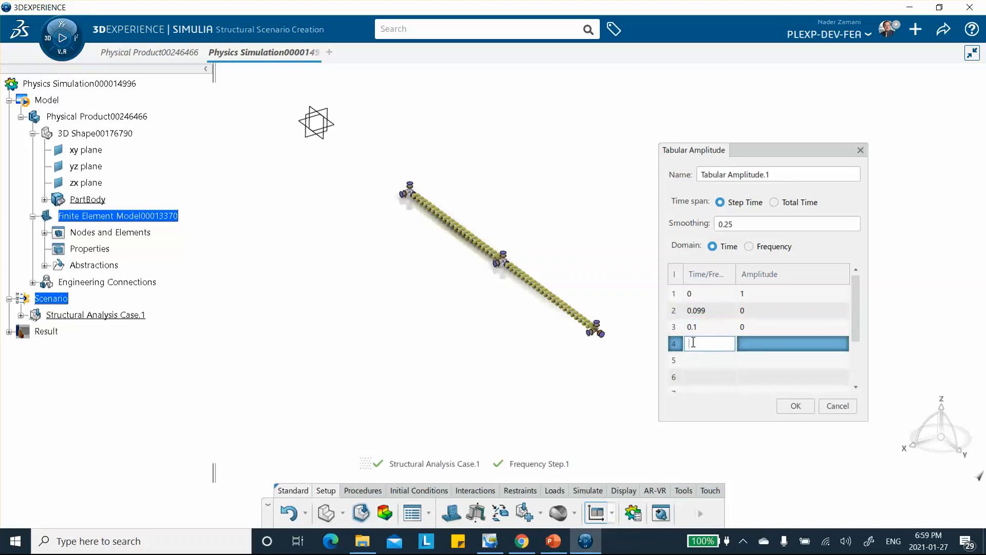
pyautogui.write('2')
pyautogui.click(744, 344)
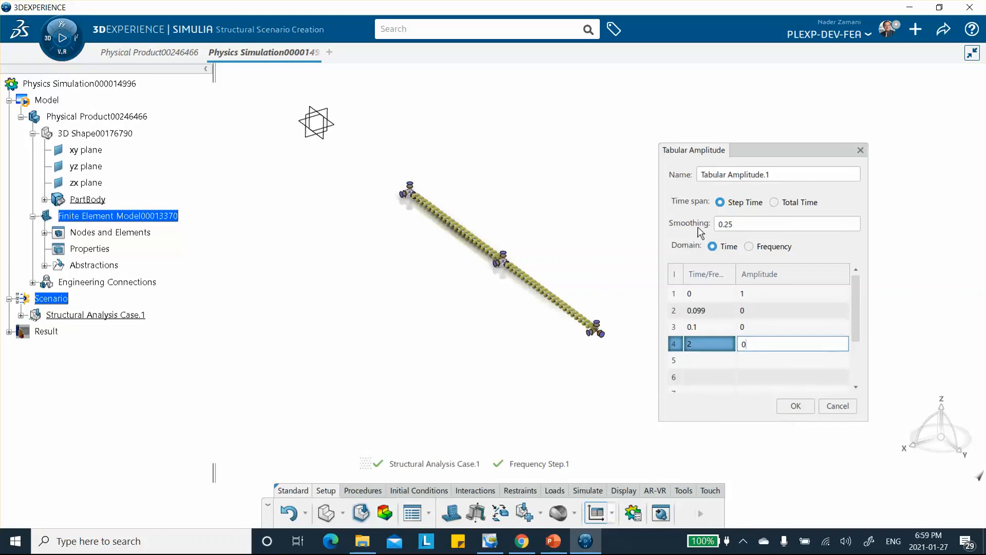
pyautogui.click(796, 406)
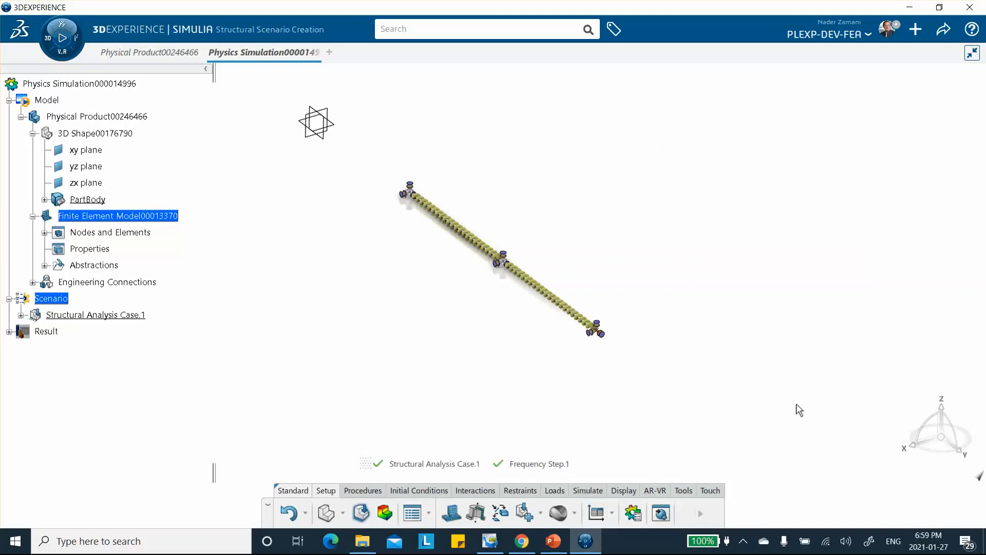
# Add a Modal Dynamic Step with a step time of 1 s and a time increment of 0.01 s.
pyautogui.click(553, 491)
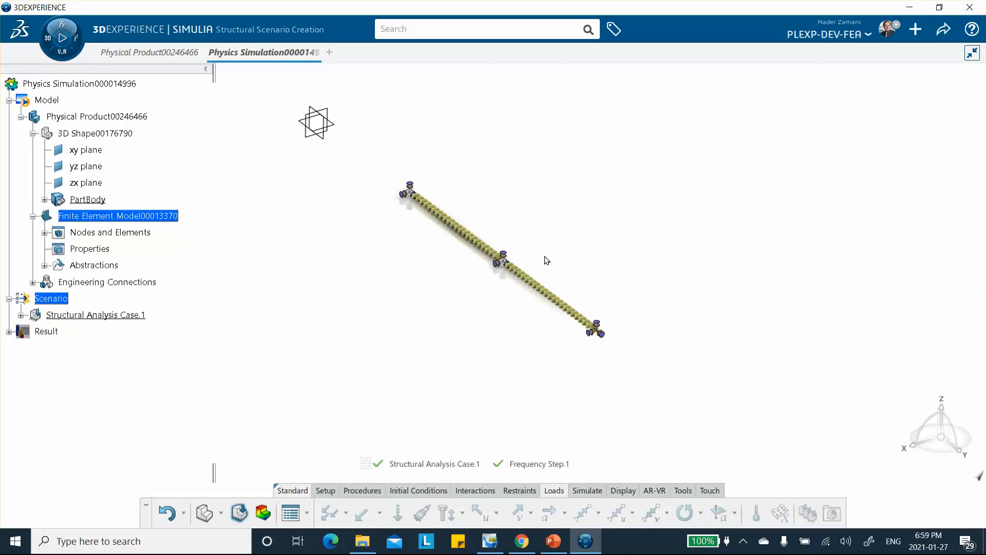
pyautogui.click(360, 491)
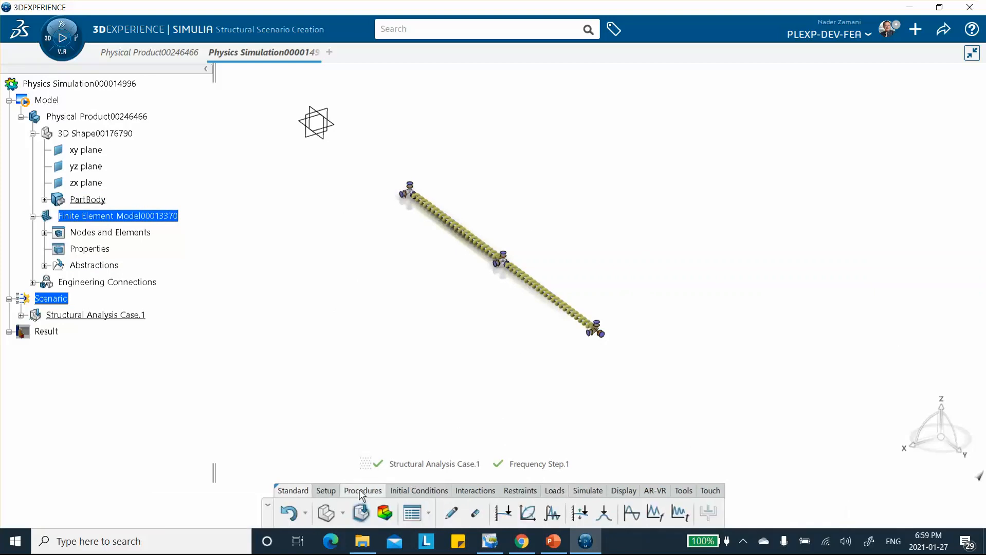
pyautogui.click(679, 514)
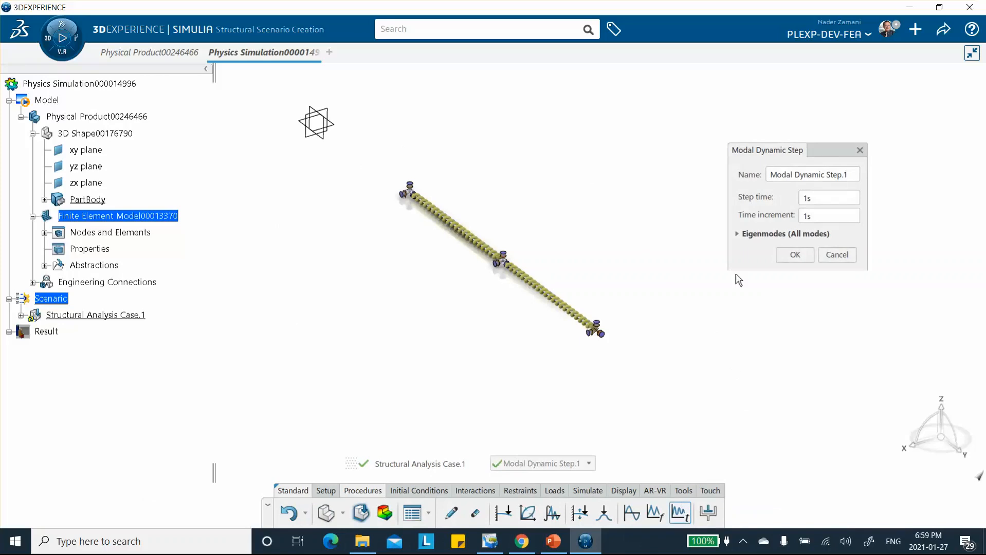
pyautogui.doubleClick(813, 197)
pyautogui.doubleClick(812, 214)
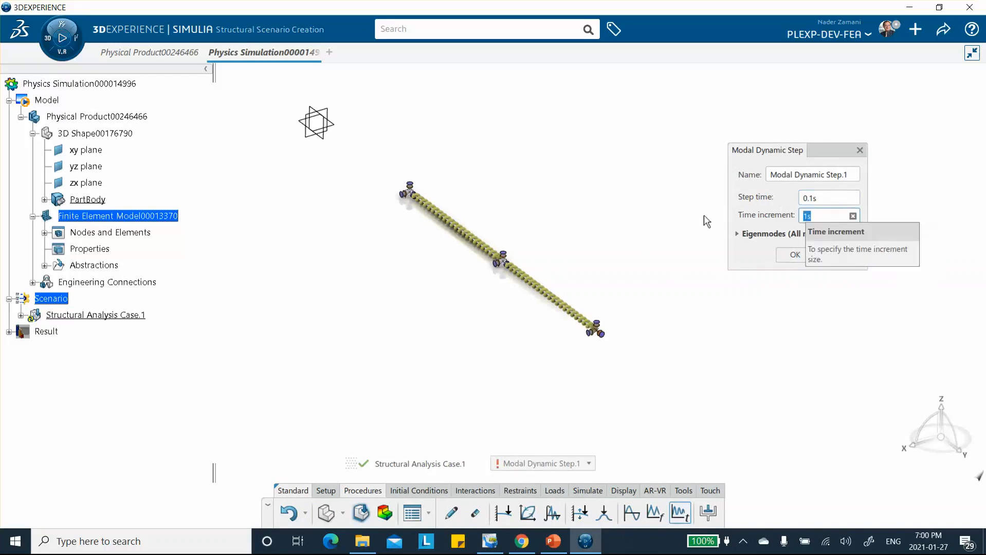
pyautogui.write('0.05')
pyautogui.doubleClick(833, 197)
pyautogui.write('1')
pyautogui.doubleClick(825, 215)
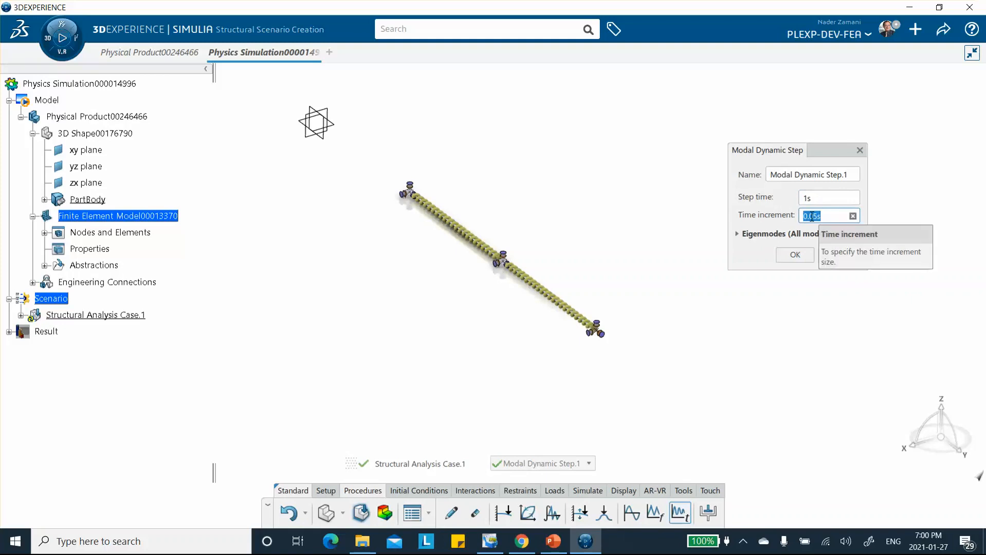
pyautogui.write('0.01')
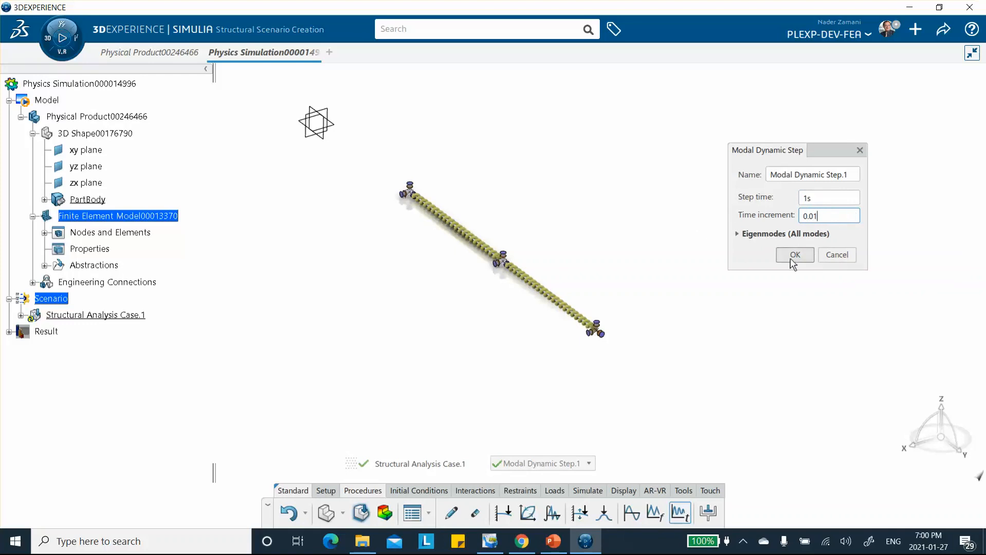
pyautogui.click(795, 255)
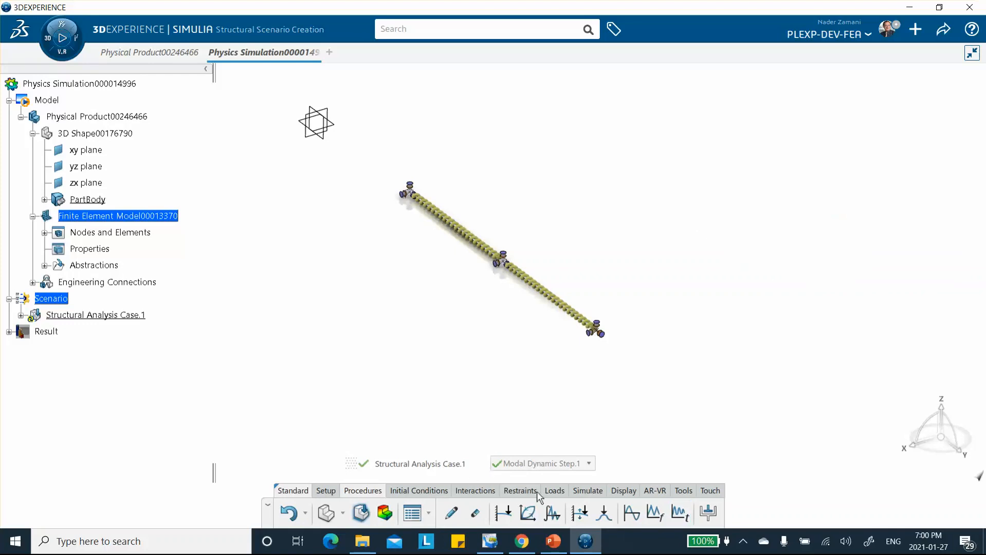
# Start a force on the free-end vertex at Point A with Force Y 25000 N, checking the magnitude on the PowerPoint slide.
pyautogui.click(552, 492)
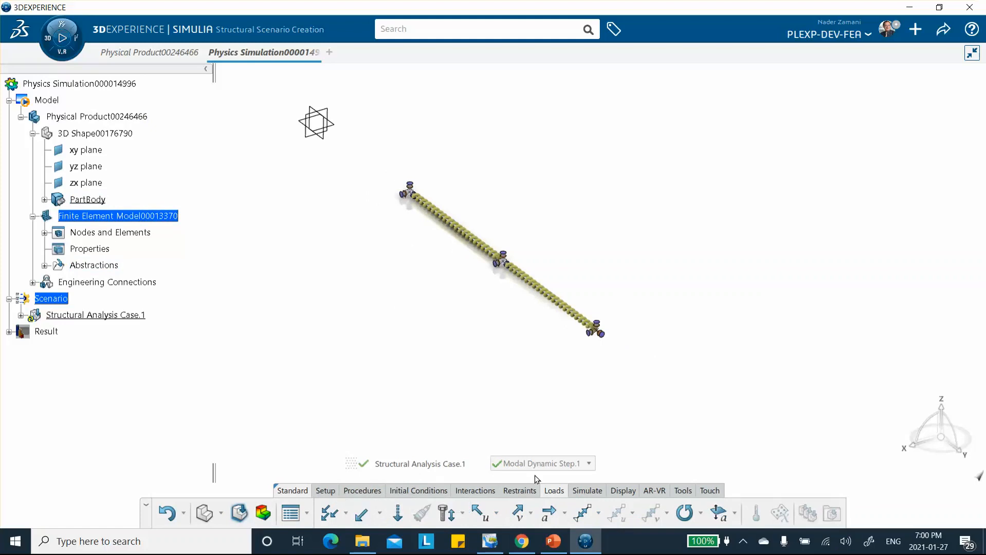
pyautogui.click(362, 518)
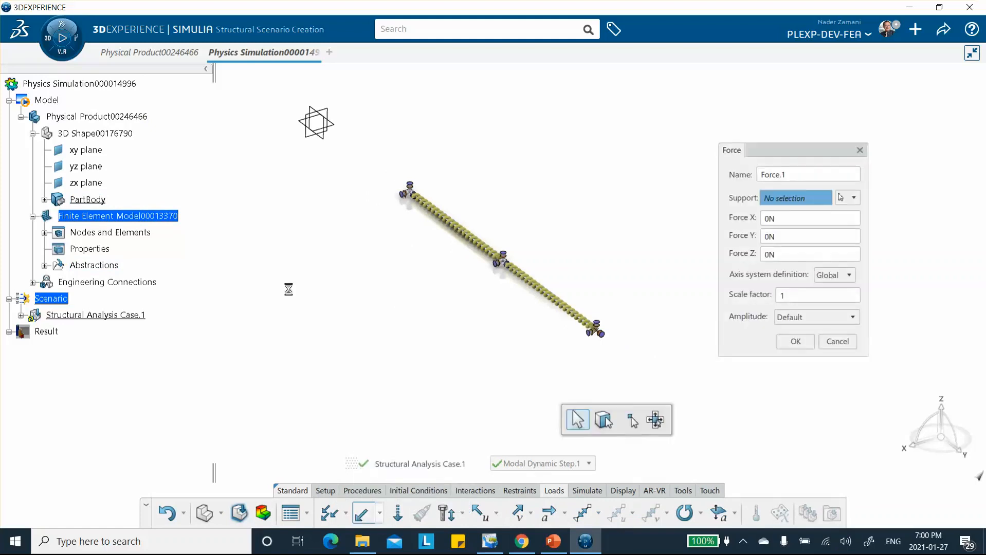
pyautogui.click(410, 189)
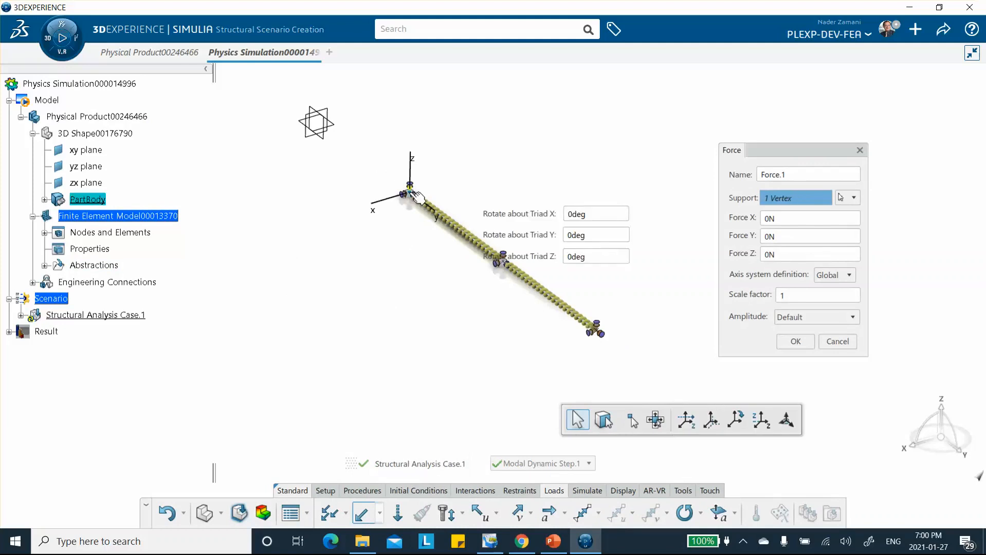
pyautogui.click(784, 238)
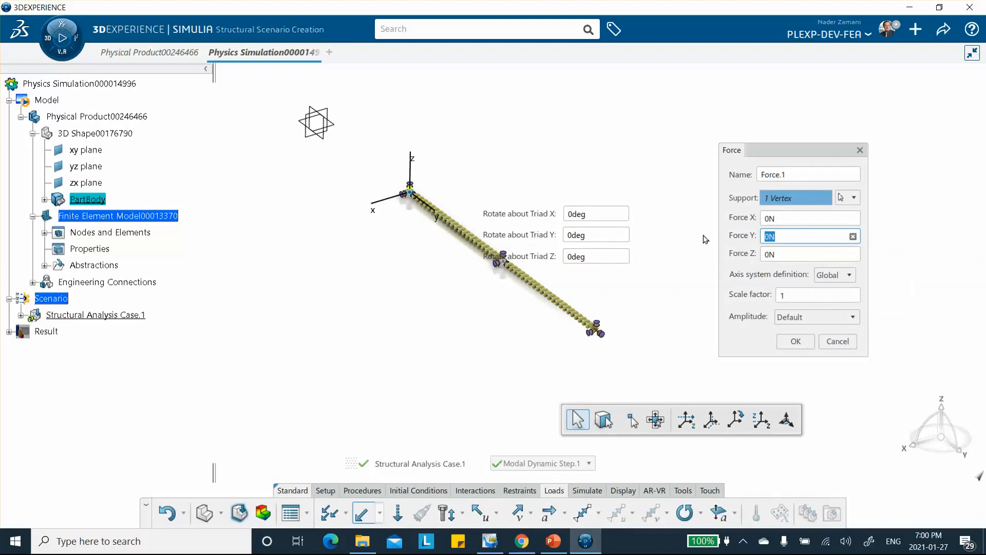
pyautogui.write('24000')
pyautogui.click(544, 542)
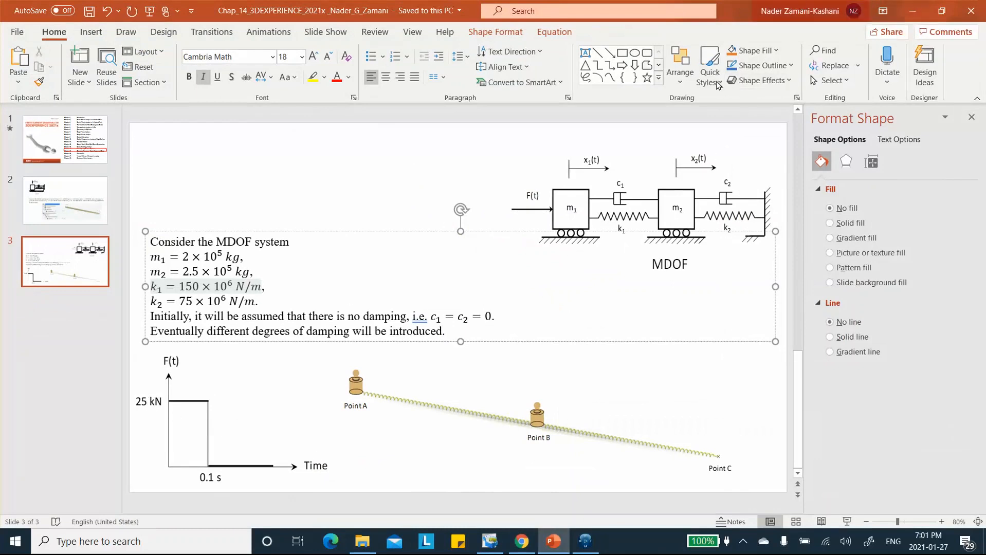
pyautogui.click(913, 10)
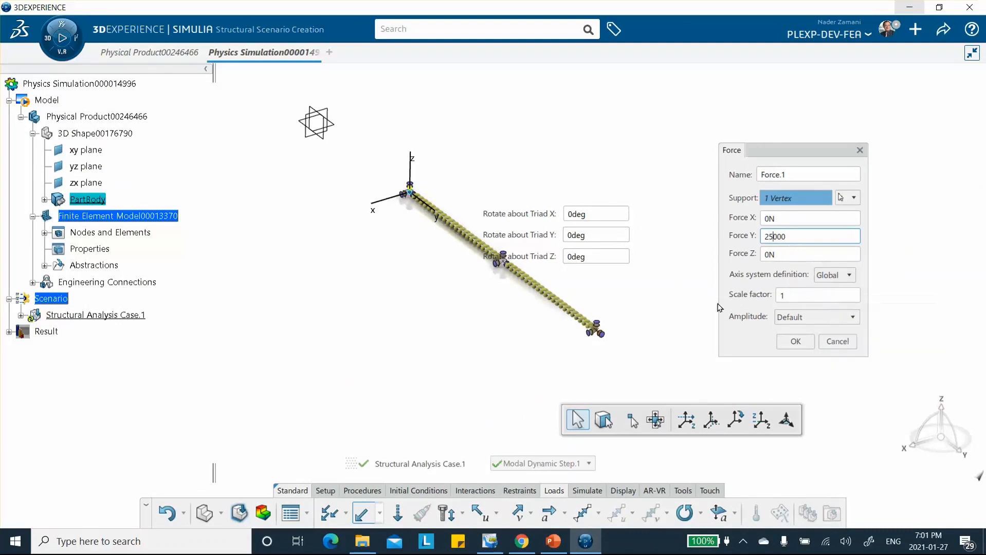
# Assign Tabular Amplitude.1 to the force and create the load.
pyautogui.click(817, 317)
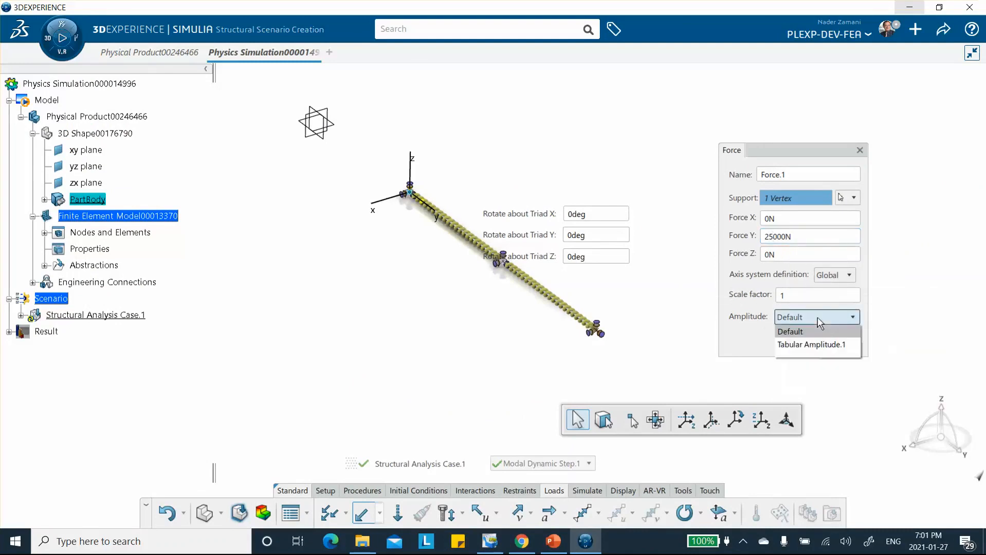
pyautogui.click(805, 345)
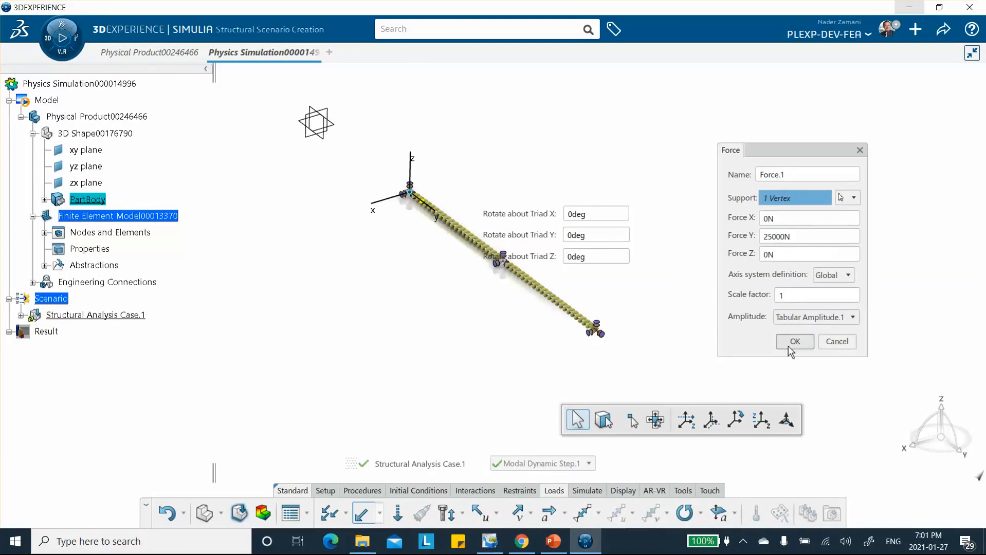
pyautogui.click(796, 341)
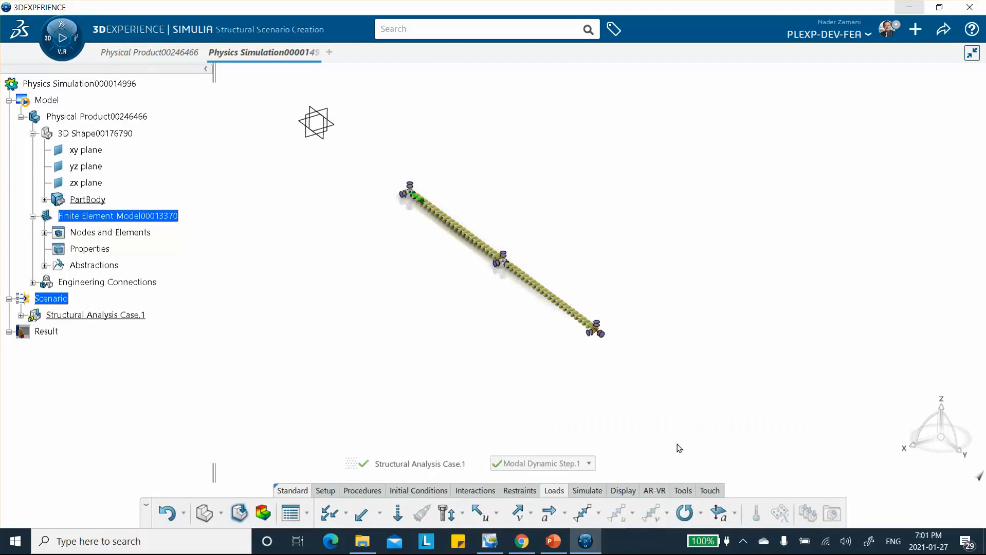
# Create a History output request for Displacement/Velocity/Acceleration at the loaded vertex, every 1 increment.
pyautogui.click(591, 492)
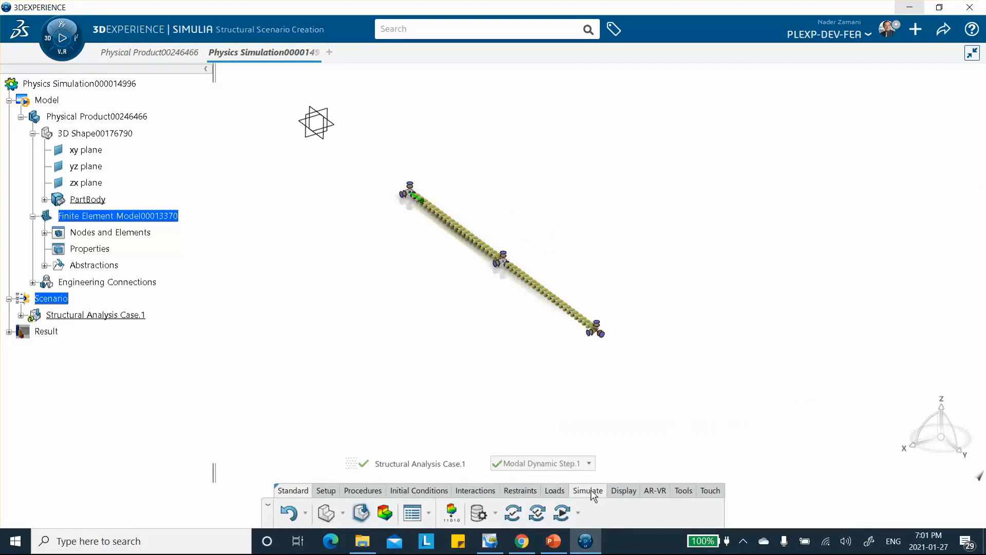
pyautogui.click(451, 514)
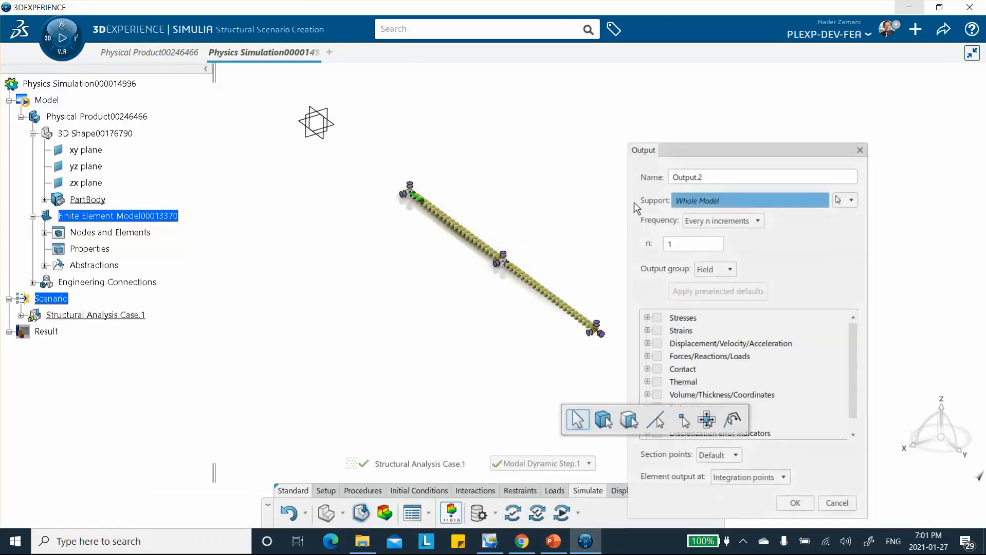
pyautogui.click(725, 268)
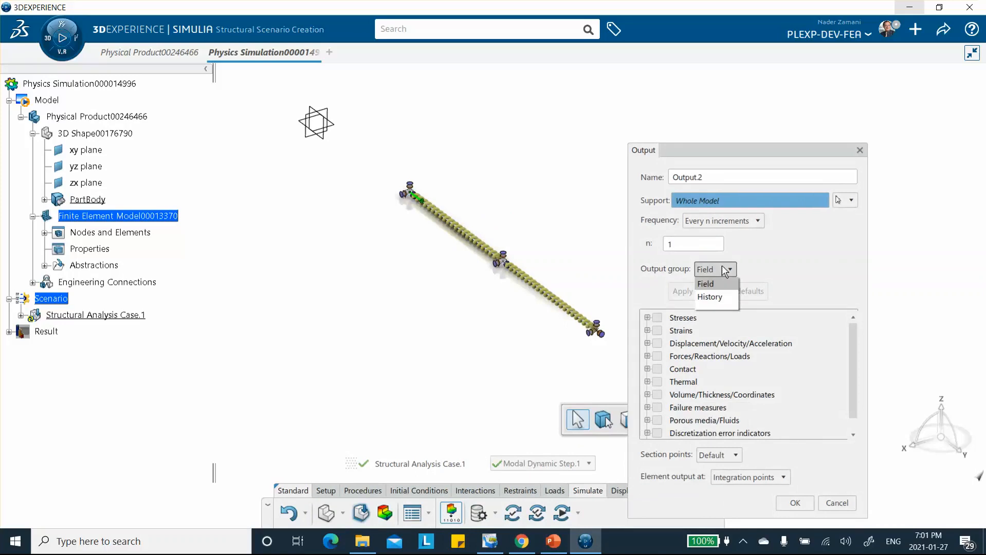
pyautogui.click(710, 292)
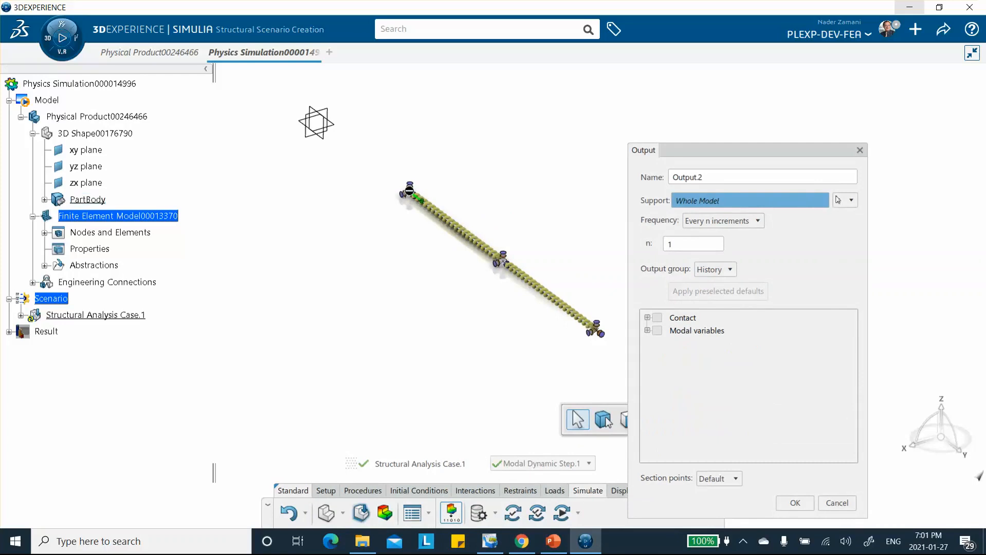
pyautogui.click(417, 196)
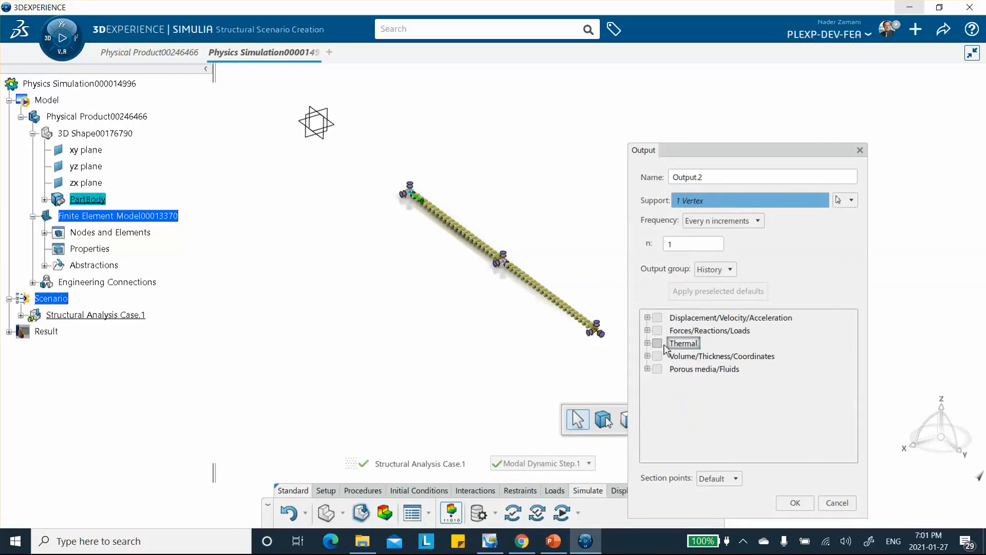
pyautogui.click(656, 318)
pyautogui.click(647, 318)
pyautogui.click(647, 318)
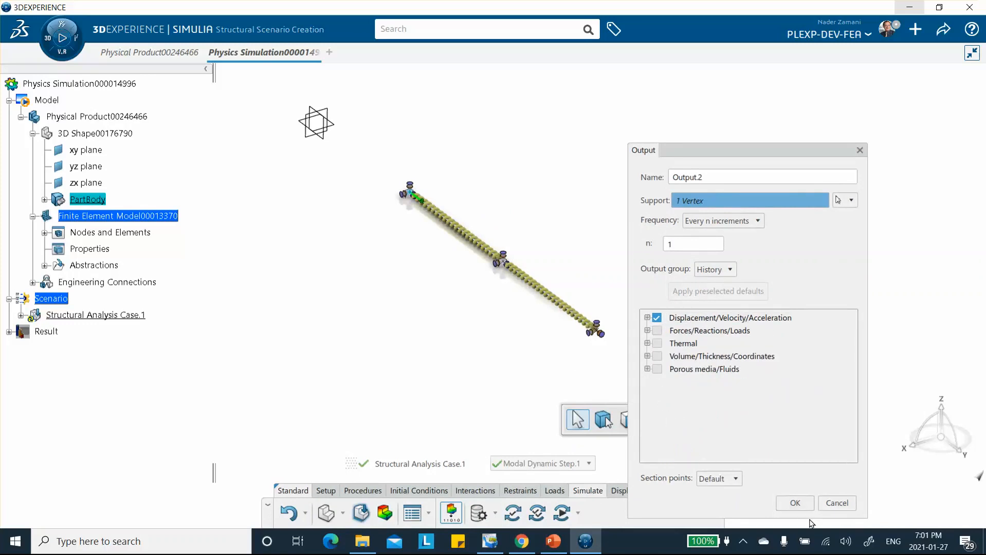
pyautogui.click(794, 503)
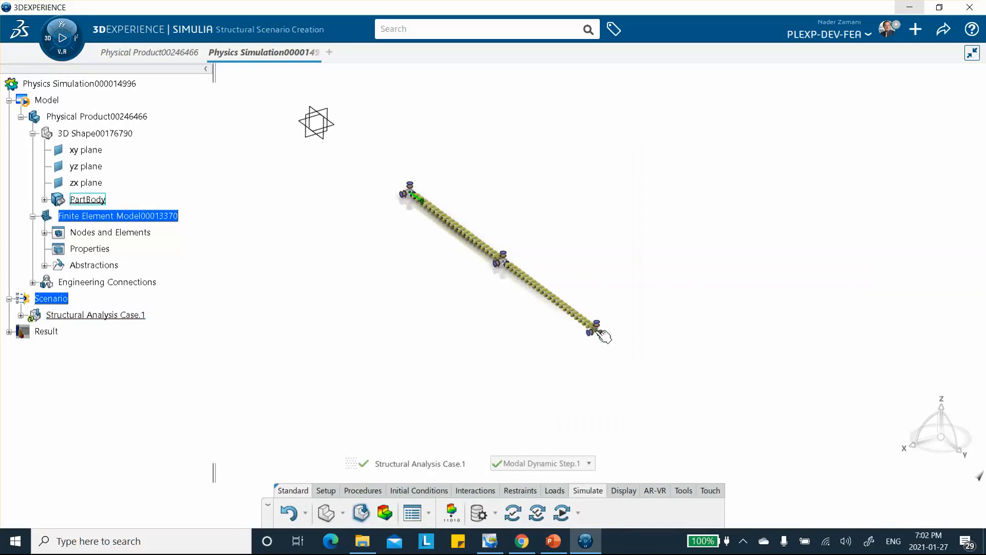
# Create a History output request for Forces/Reactions/Loads at the fixed-end vertex opposite the loaded mass.
pyautogui.click(451, 513)
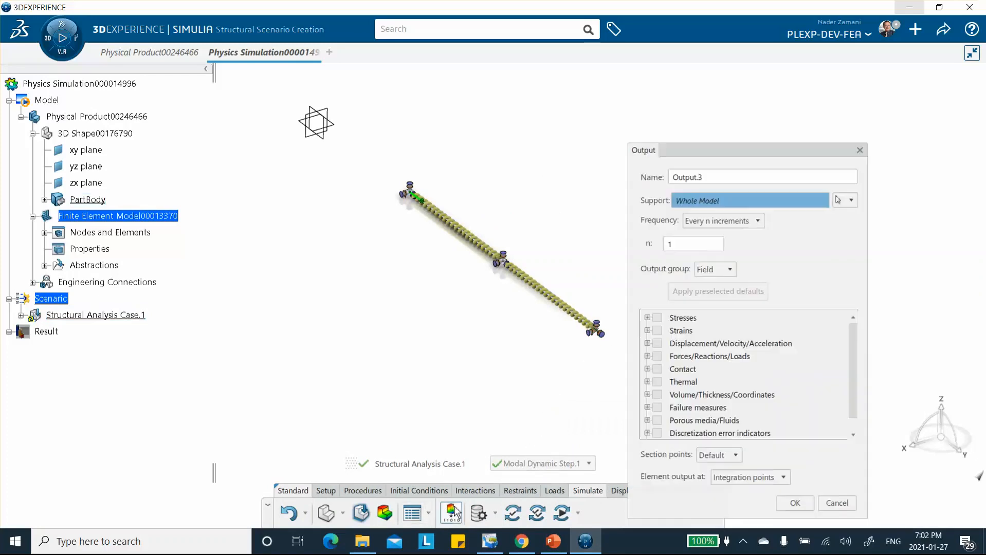
pyautogui.click(723, 270)
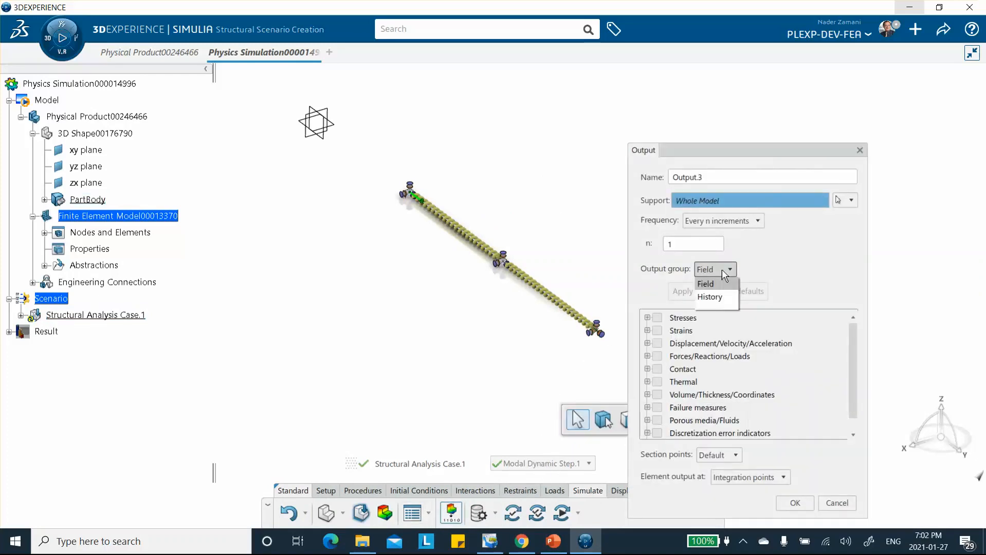
pyautogui.click(718, 297)
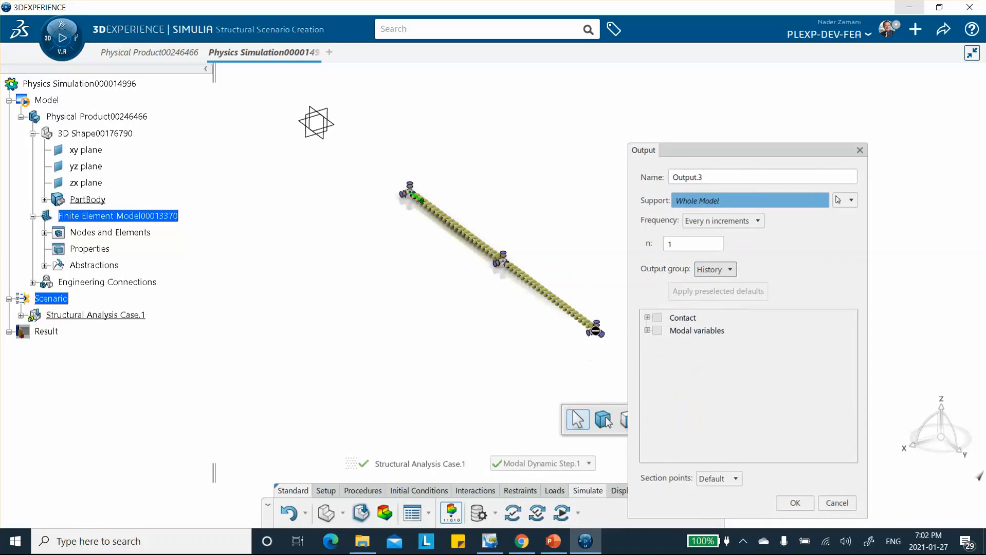
pyautogui.click(598, 331)
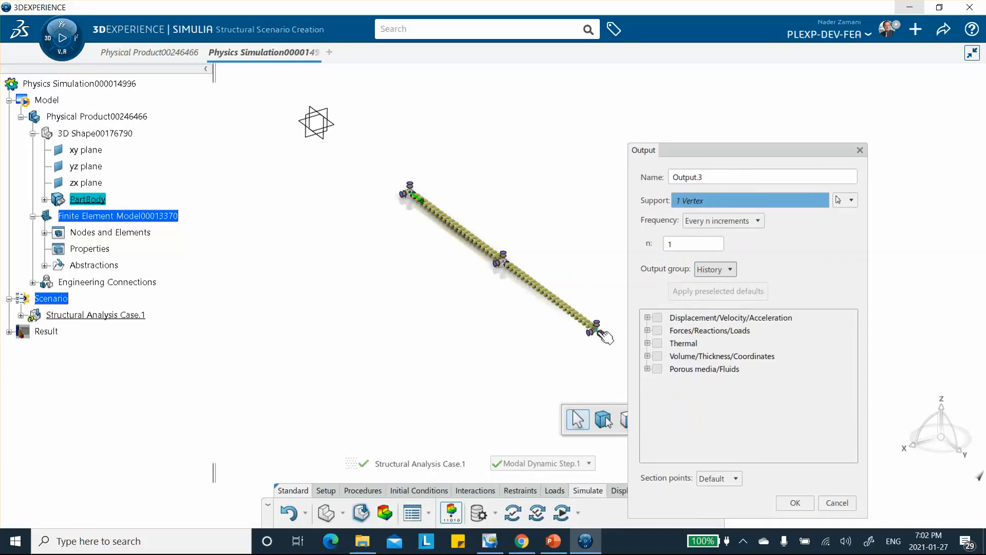
pyautogui.click(657, 331)
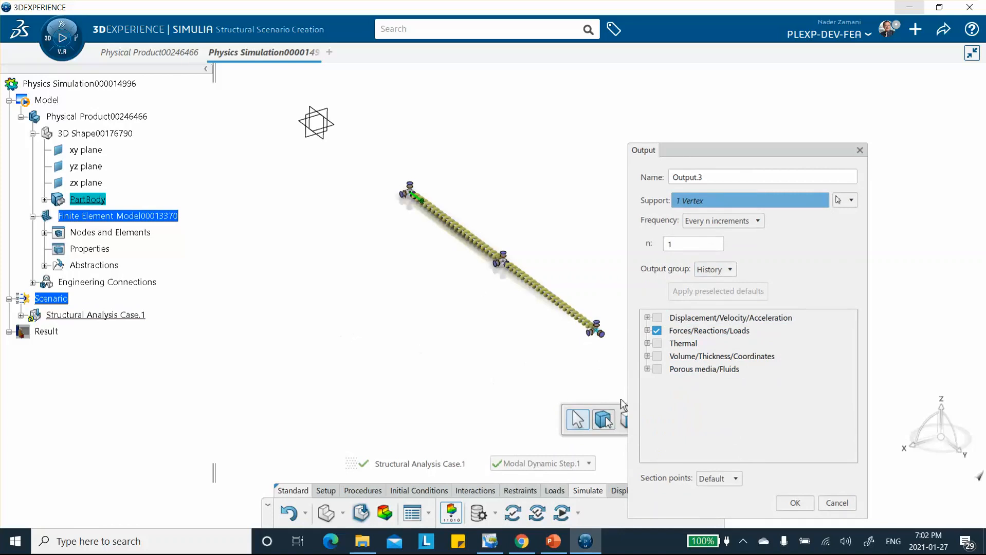
pyautogui.click(786, 503)
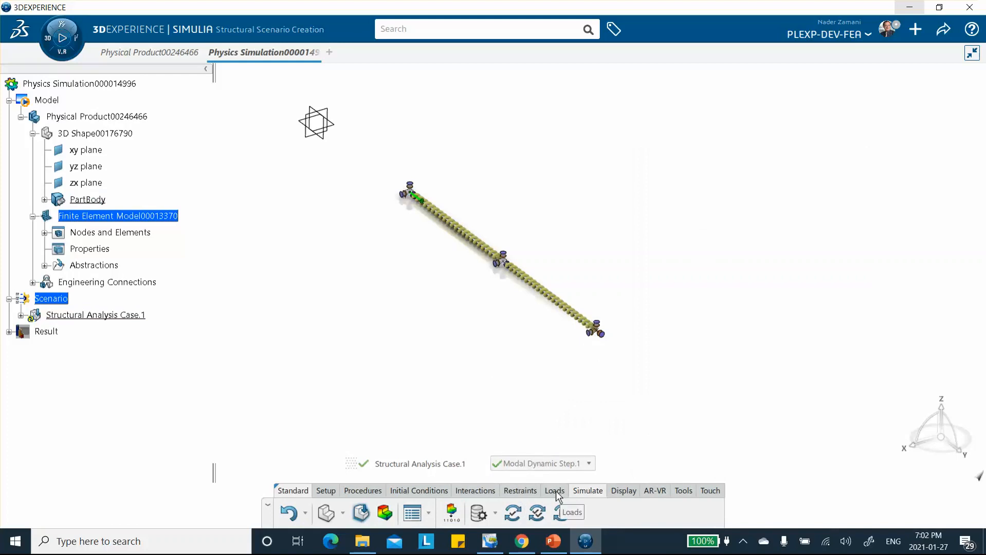
# Run the model and scenario checks and the simulation checks for Structural Analysis Case.1, closing each status report.
pyautogui.click(513, 512)
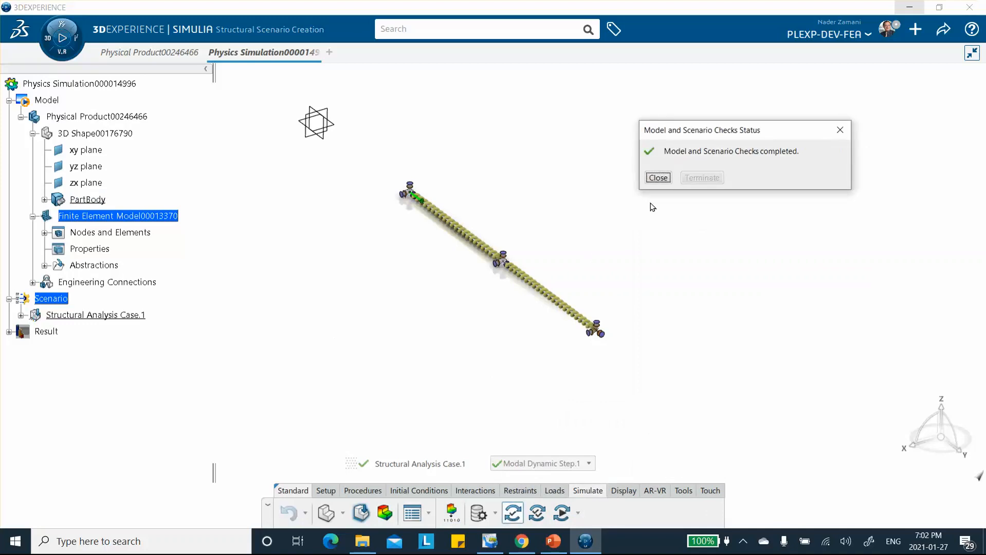
pyautogui.click(660, 179)
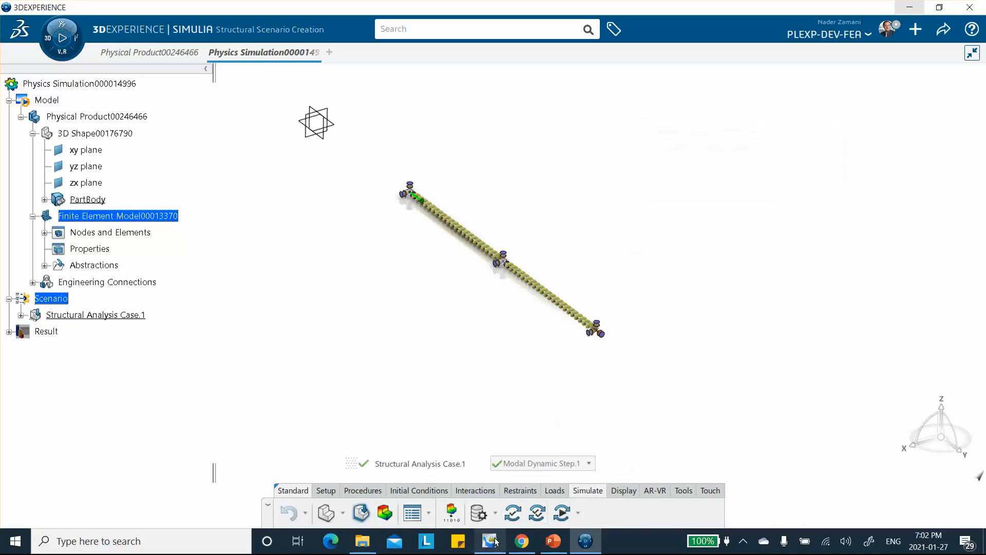
pyautogui.click(538, 512)
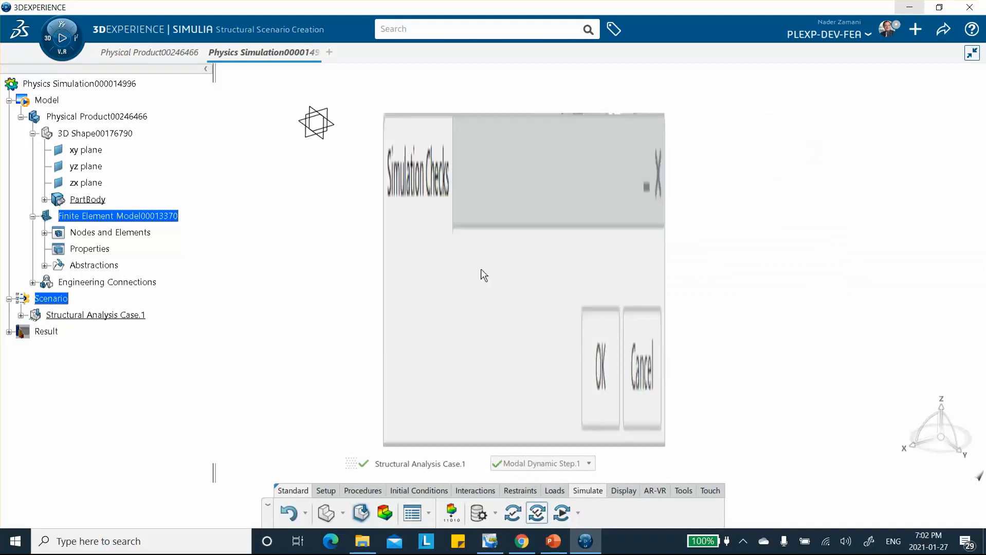
pyautogui.click(600, 347)
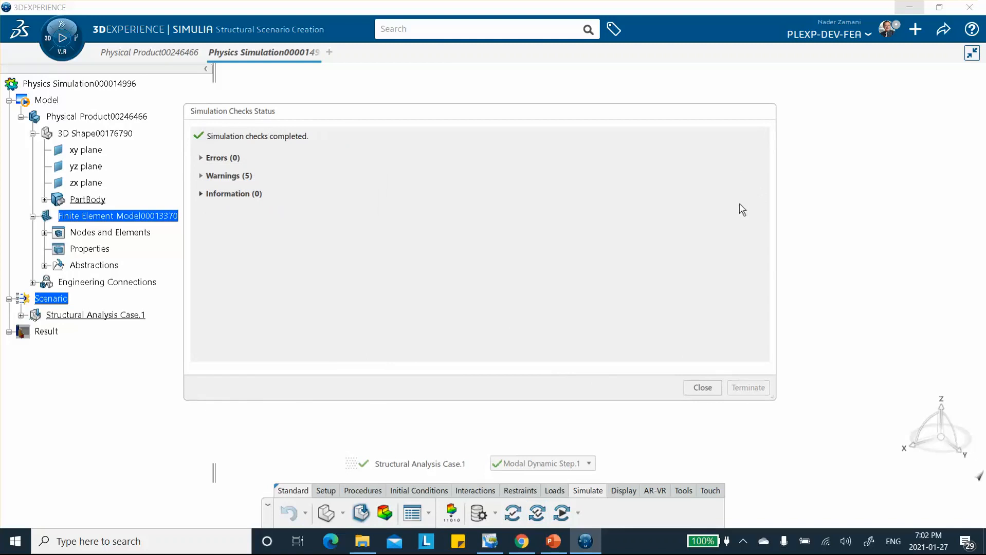
pyautogui.click(700, 388)
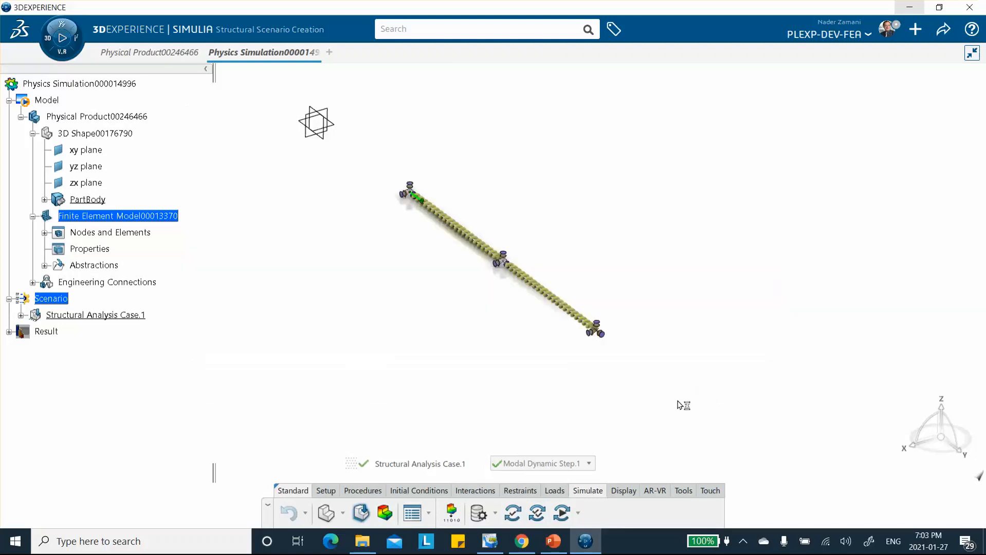
# Simulate Structural Analysis Case.1 and dismiss the simulation status report.
pyautogui.click(567, 512)
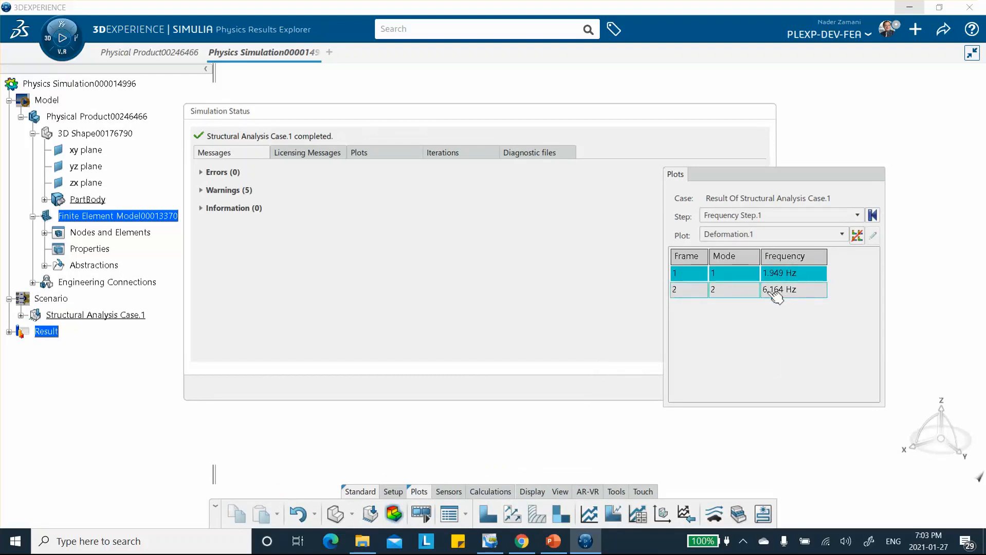
pyautogui.click(520, 301)
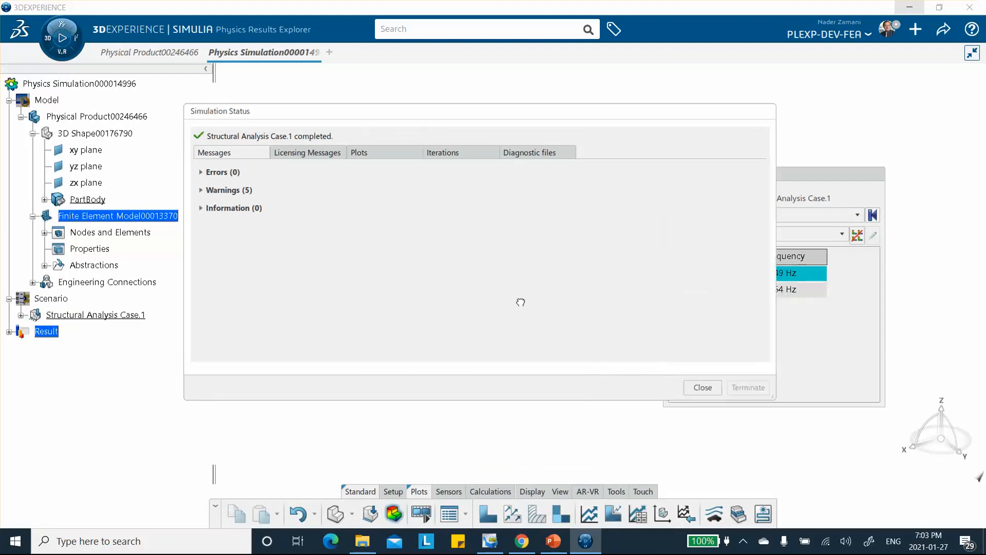
pyautogui.click(708, 391)
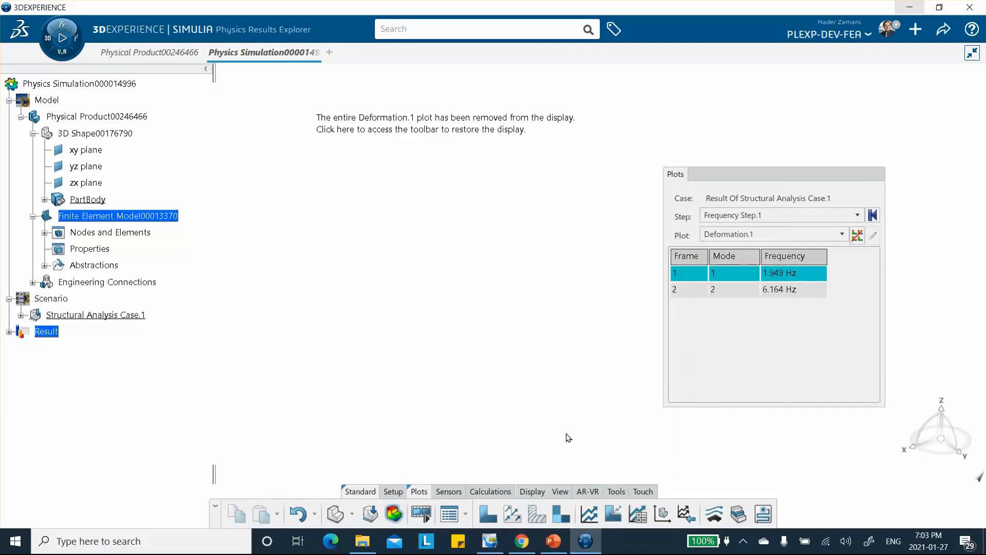
# Create an X-Y history plot of acceleration A, Vector Component 2, for Output.2 against time, and return to the structural scenario.
pyautogui.click(590, 517)
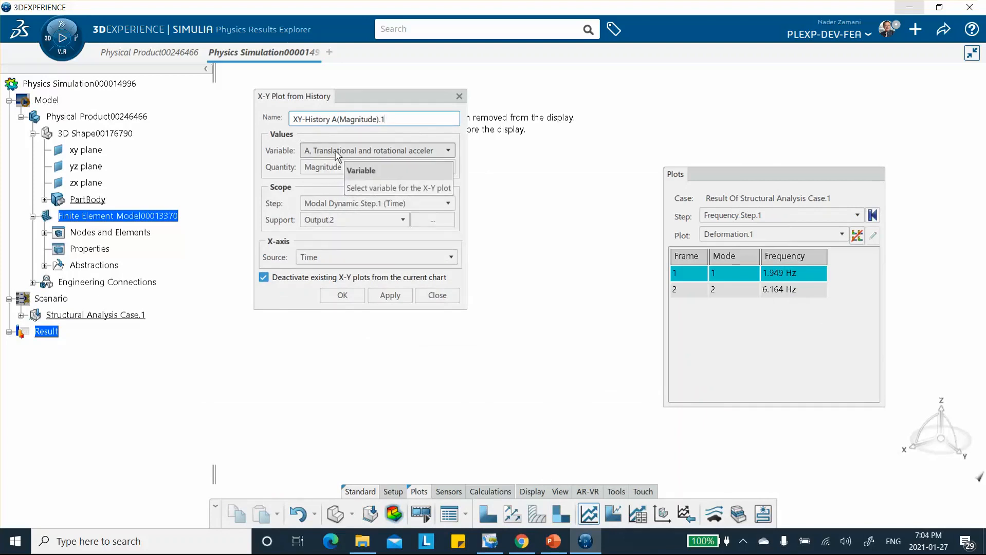
pyautogui.click(333, 167)
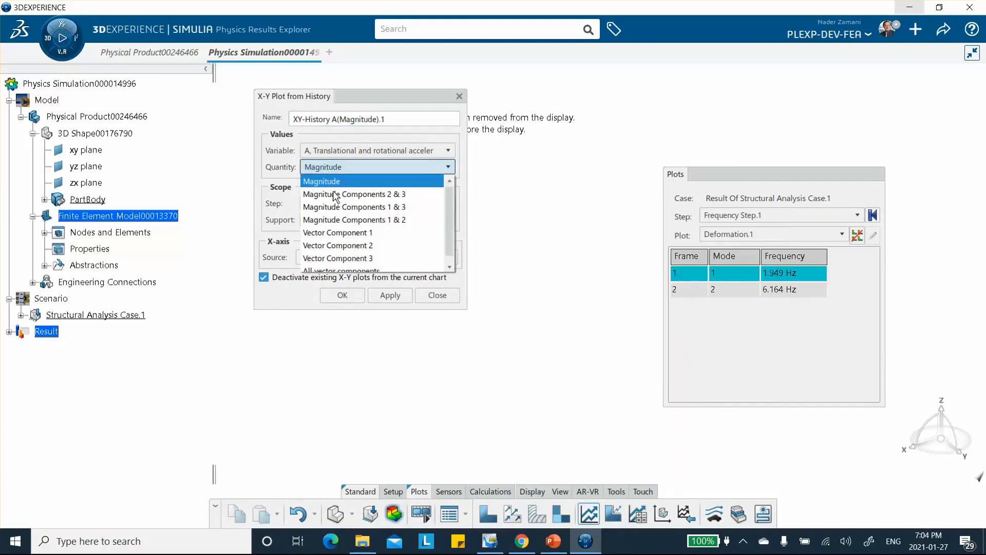
pyautogui.click(344, 245)
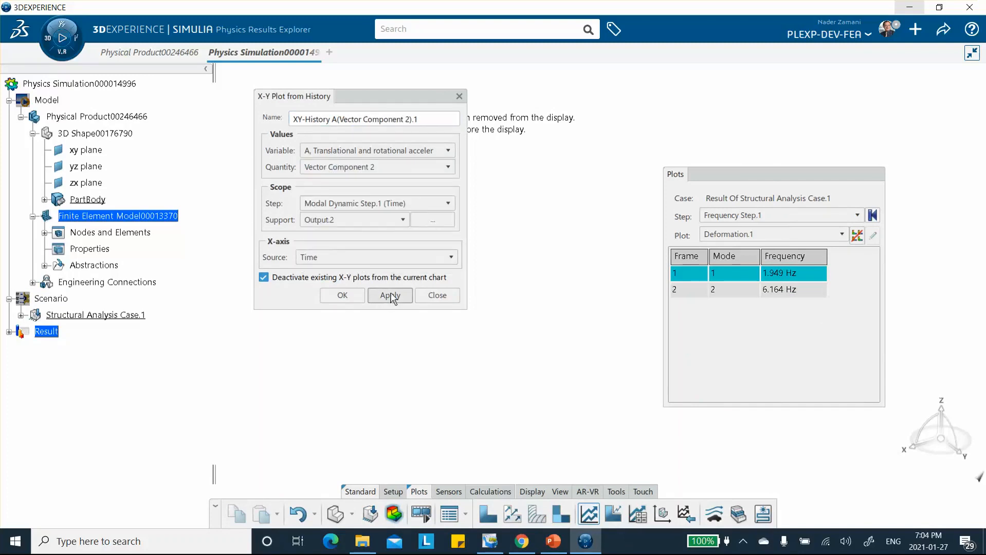
pyautogui.click(390, 296)
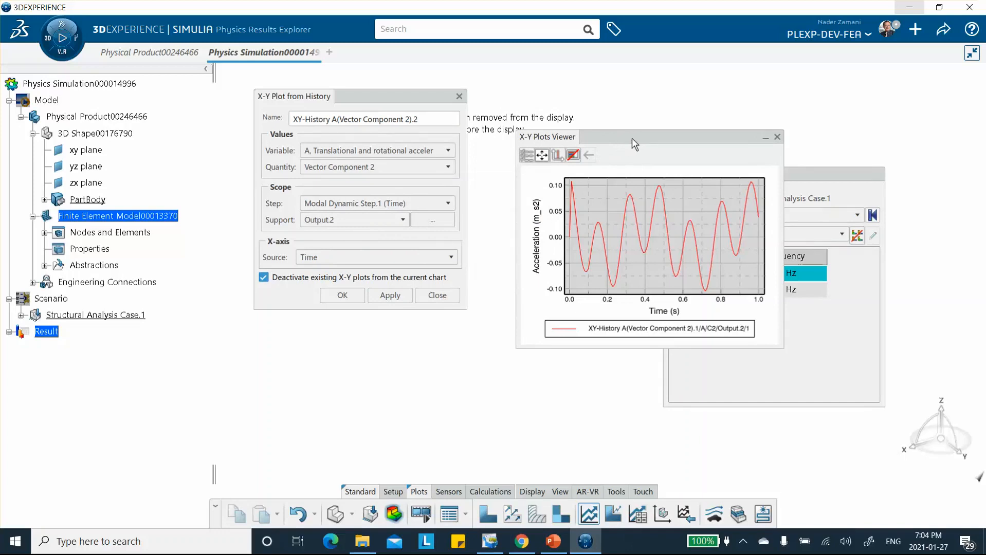
pyautogui.click(423, 298)
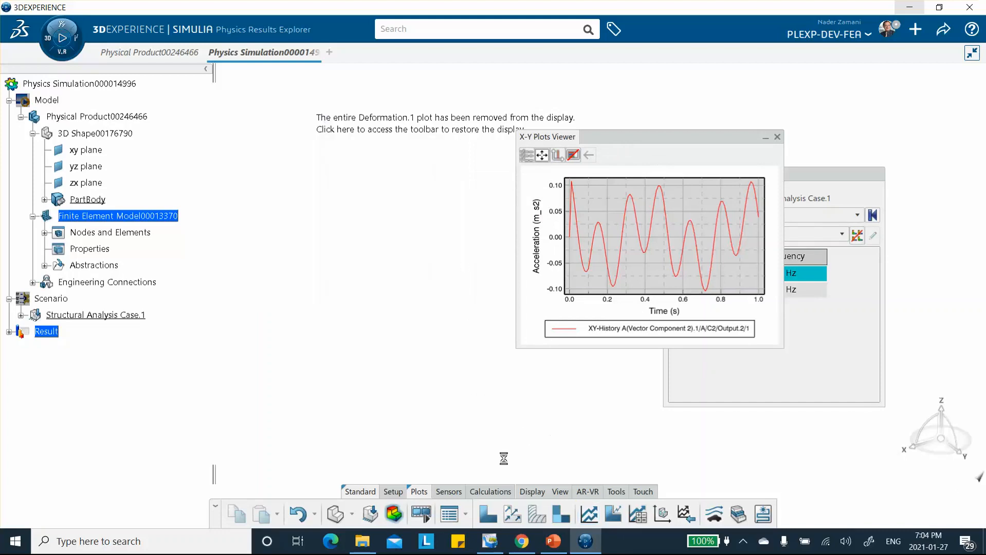
pyautogui.click(370, 514)
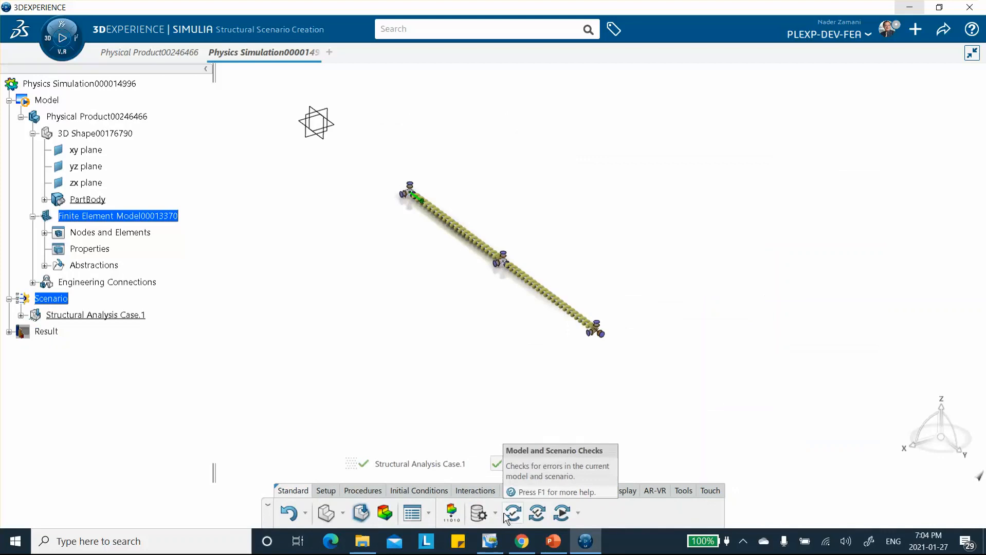
pyautogui.click(451, 513)
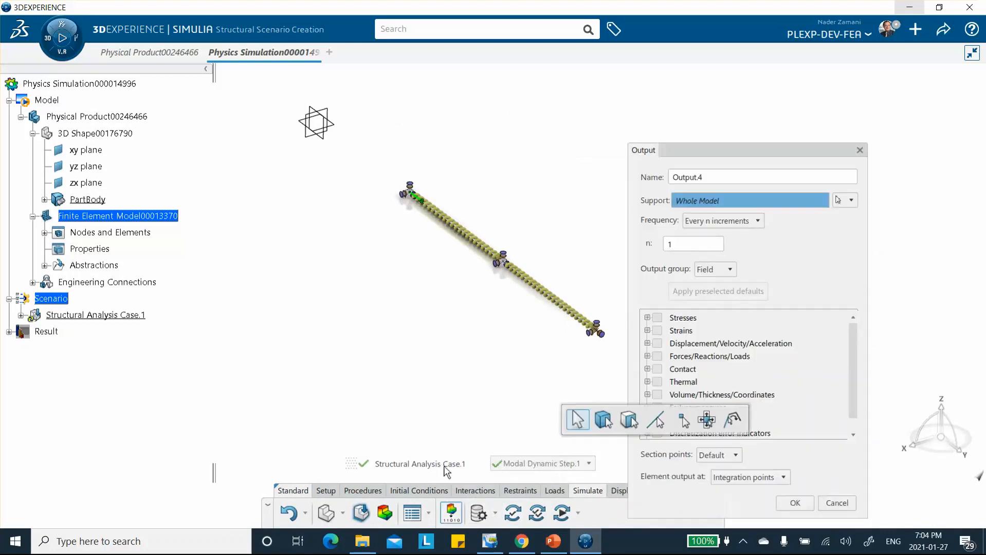
pyautogui.click(730, 270)
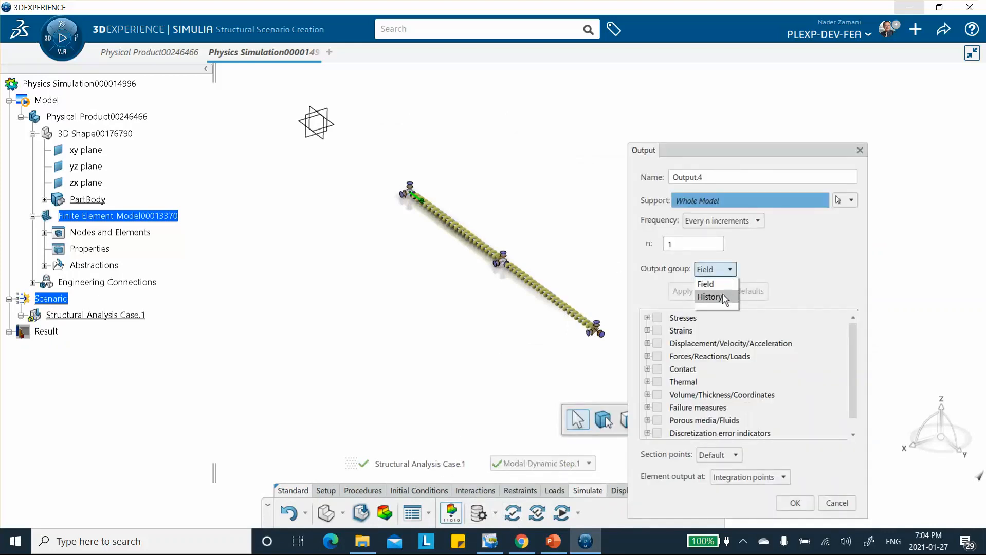
pyautogui.click(721, 296)
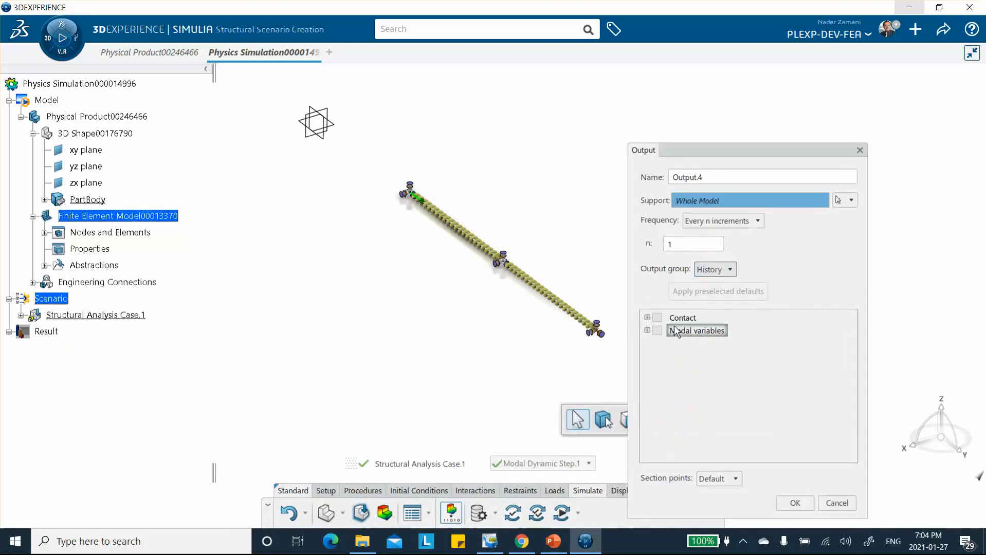
pyautogui.click(416, 196)
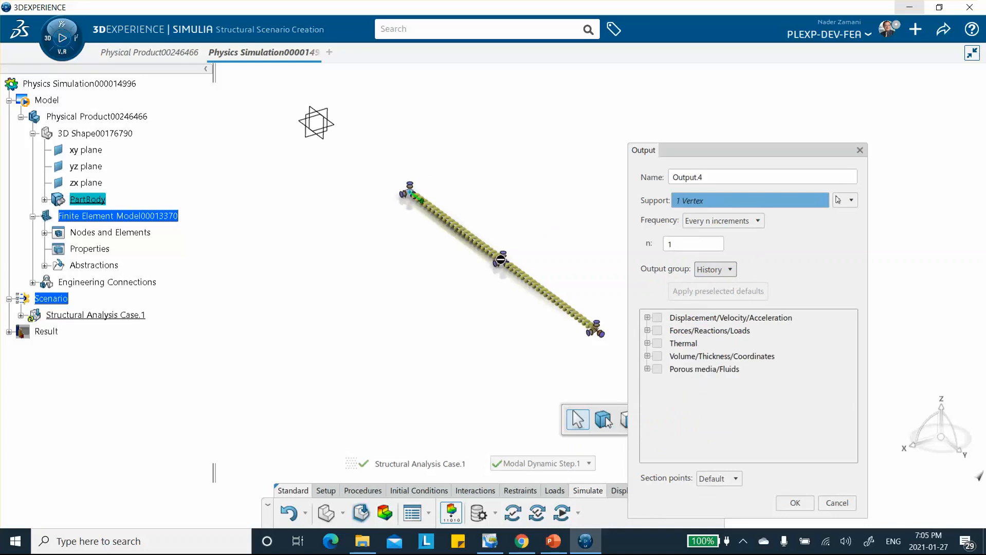
pyautogui.click(832, 503)
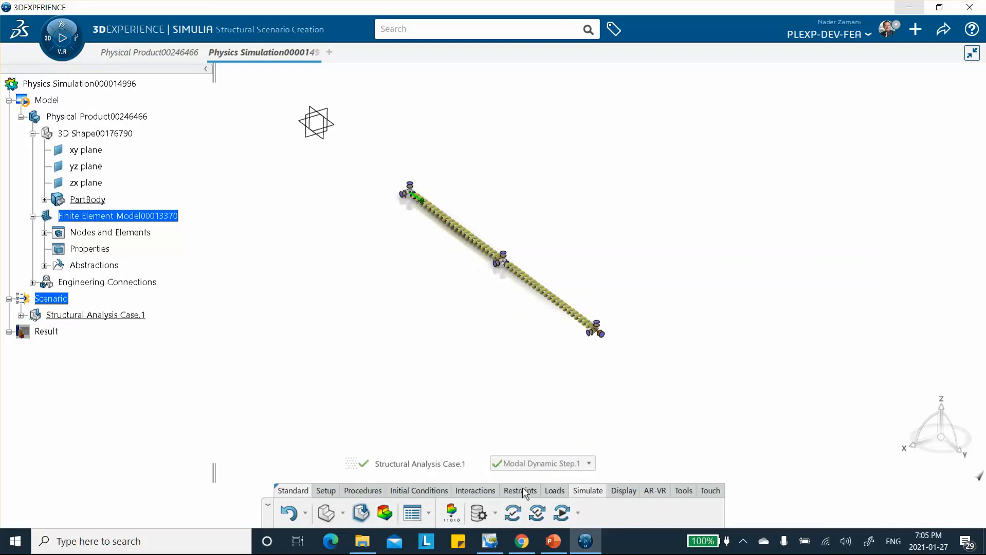
# Create a History output request for Displacement/Velocity/Acceleration at the middle vertex between the two springs, every 1 increment.
pyautogui.click(452, 513)
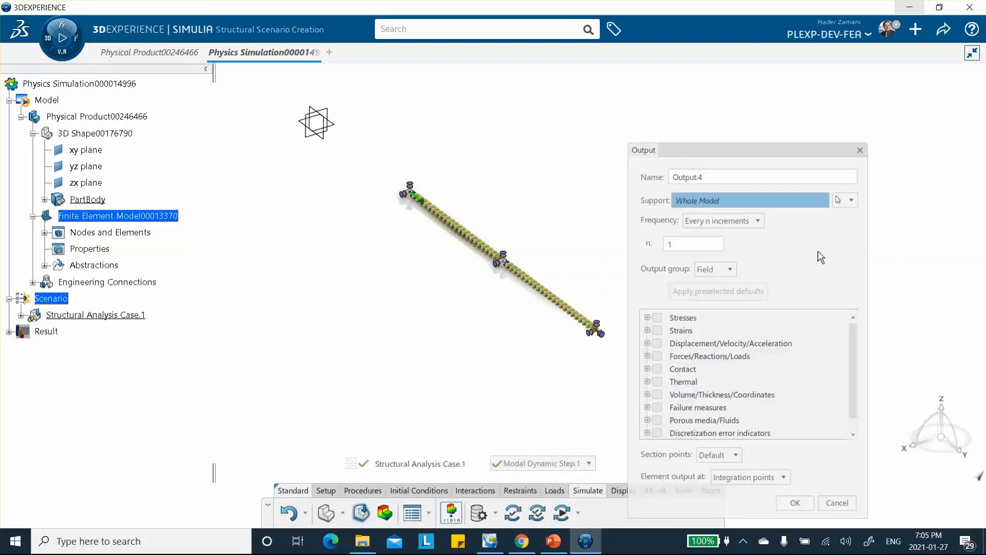
pyautogui.click(711, 274)
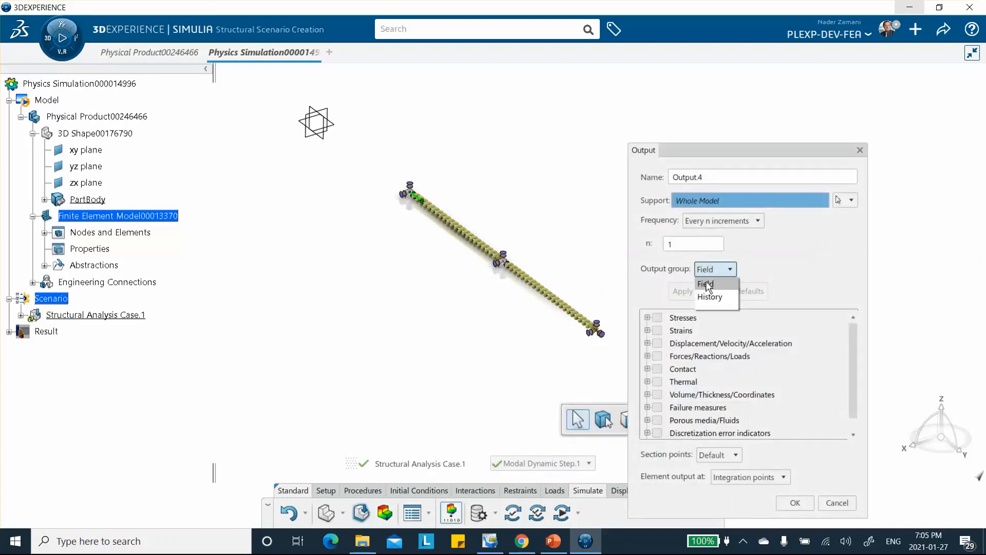
pyautogui.click(711, 296)
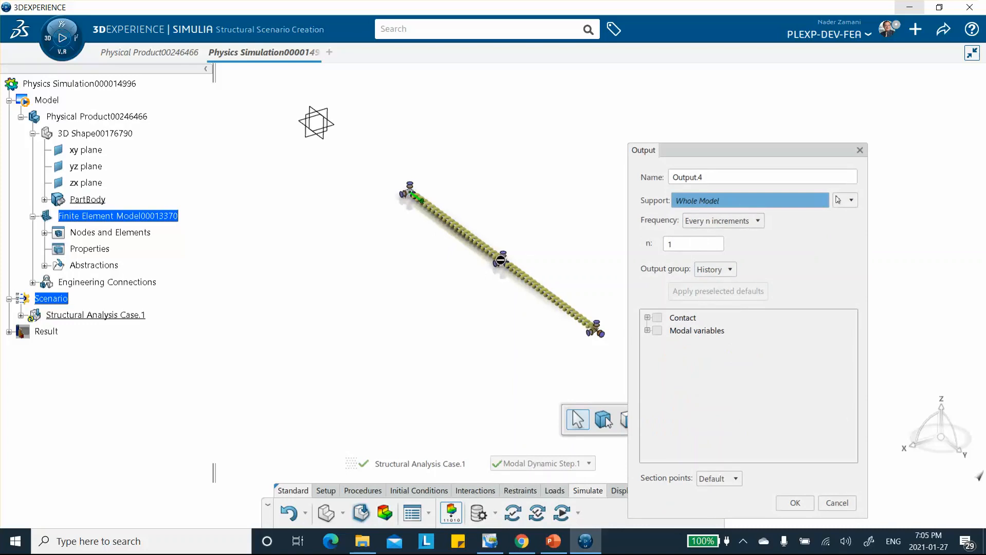
pyautogui.keyDown('ctrl'); pyautogui.moveTo(502, 261); pyautogui.dragTo(504, 172, button='middle'); pyautogui.keyUp('ctrl')
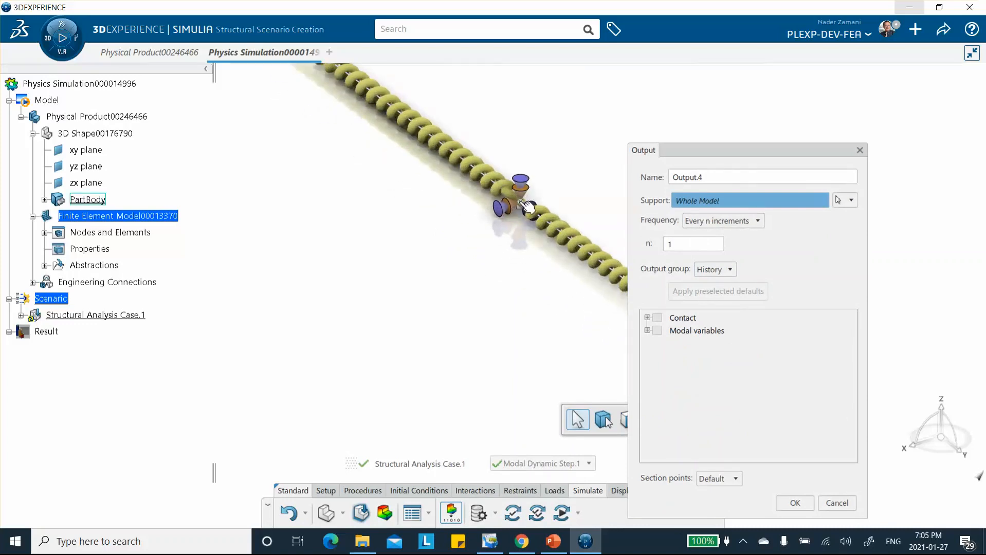
pyautogui.click(527, 207)
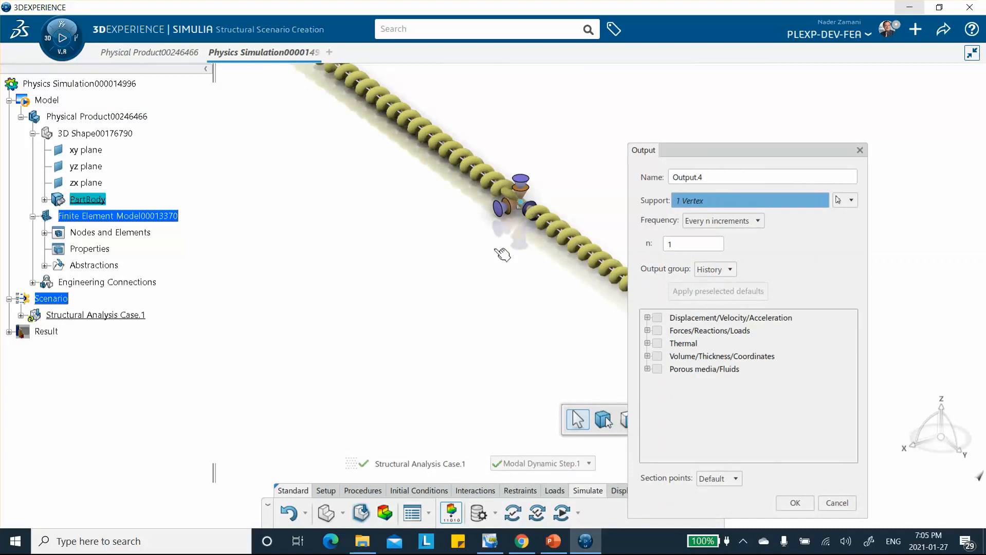
pyautogui.click(648, 317)
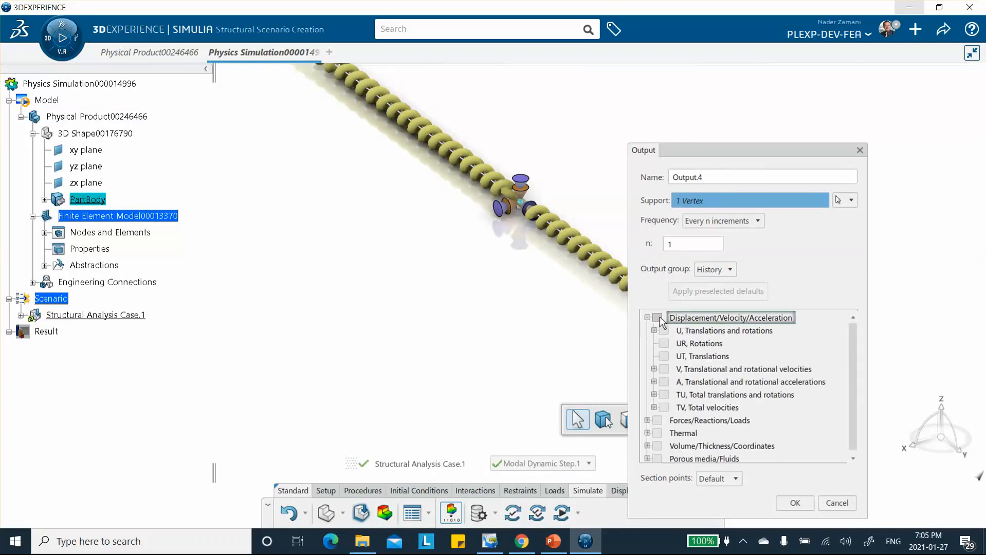
pyautogui.click(657, 317)
pyautogui.moveTo(419, 207); pyautogui.dragTo(415, 243, button='middle')
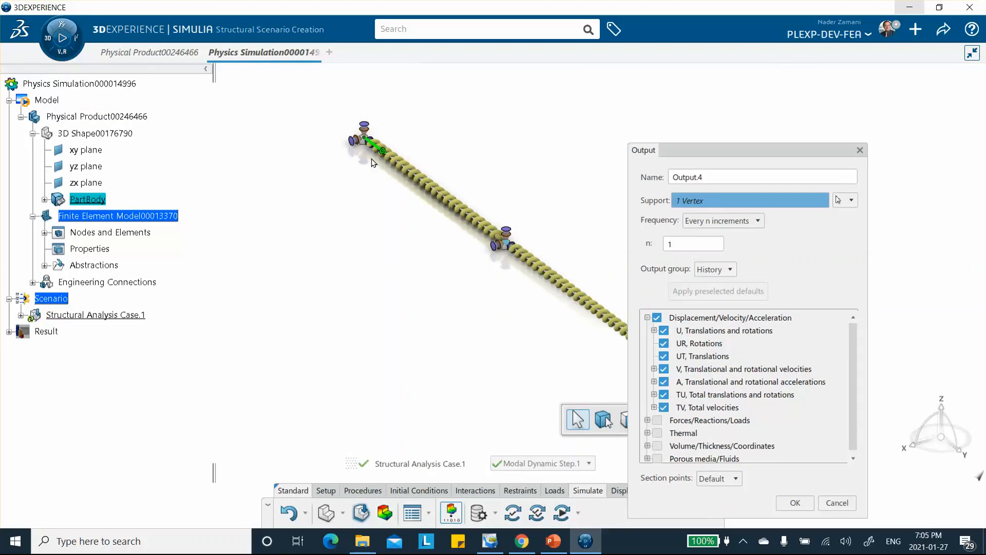
pyautogui.click(795, 503)
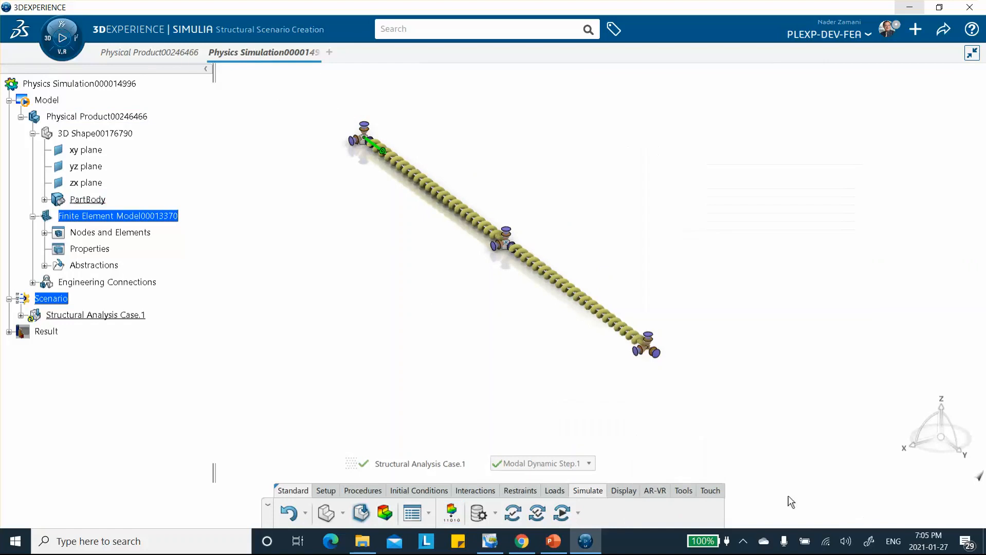
# Rerun the structural analysis as Local interactive on 4 cores, overwriting the previous results, and dismiss the status report.
pyautogui.click(562, 512)
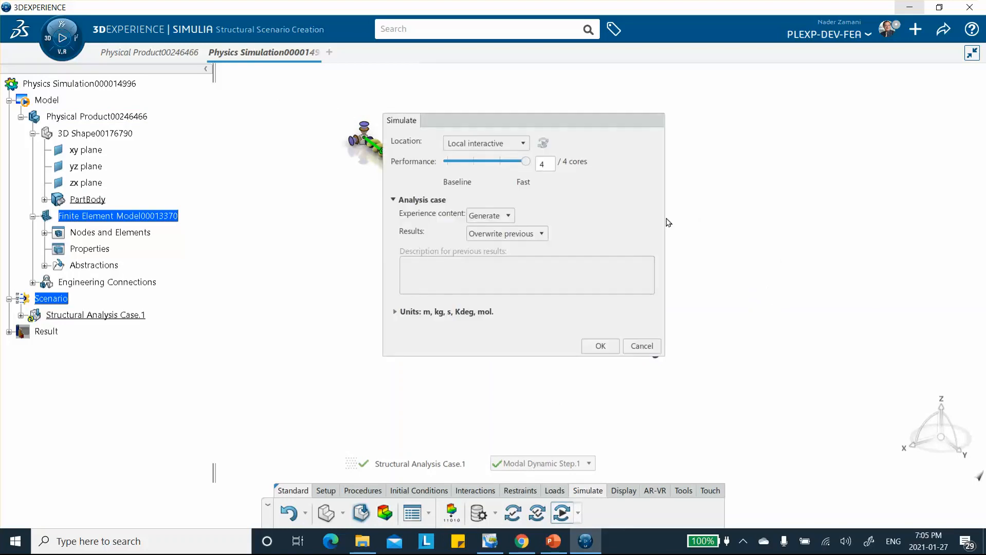
pyautogui.click(600, 346)
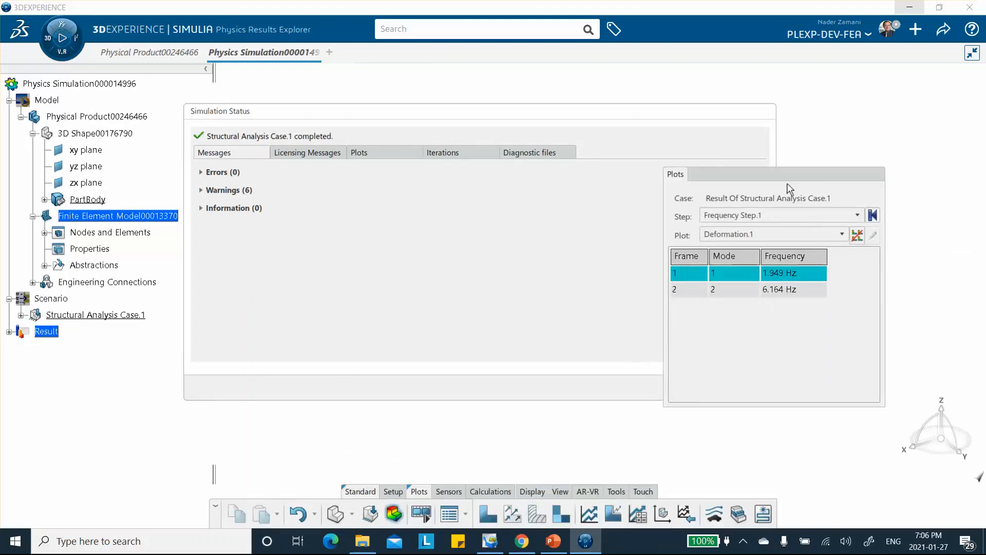
pyautogui.click(577, 323)
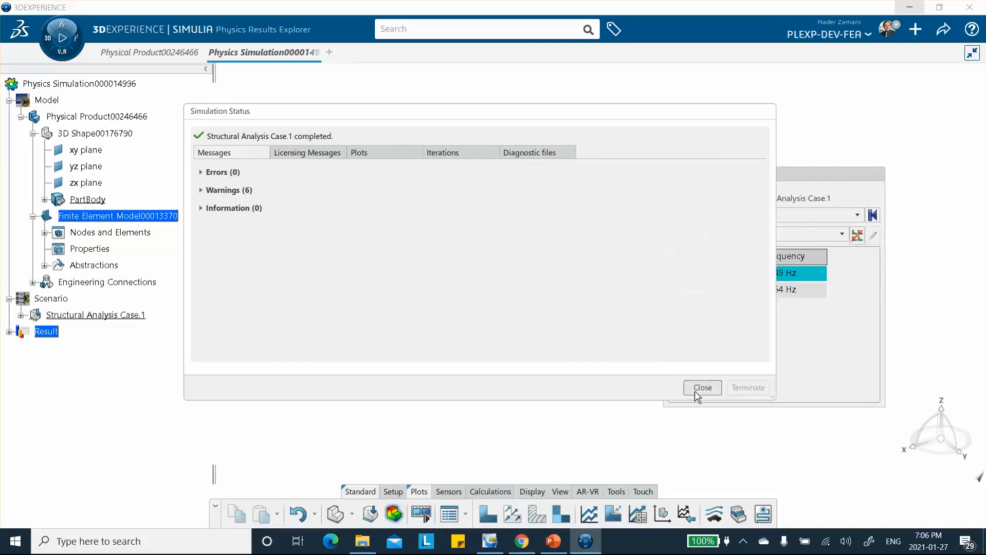
pyautogui.click(700, 388)
# Create an X-Y history plot of displacement U, Vector Component 2, against time for all regions in Modal Dynamic Step.1.
pyautogui.click(588, 514)
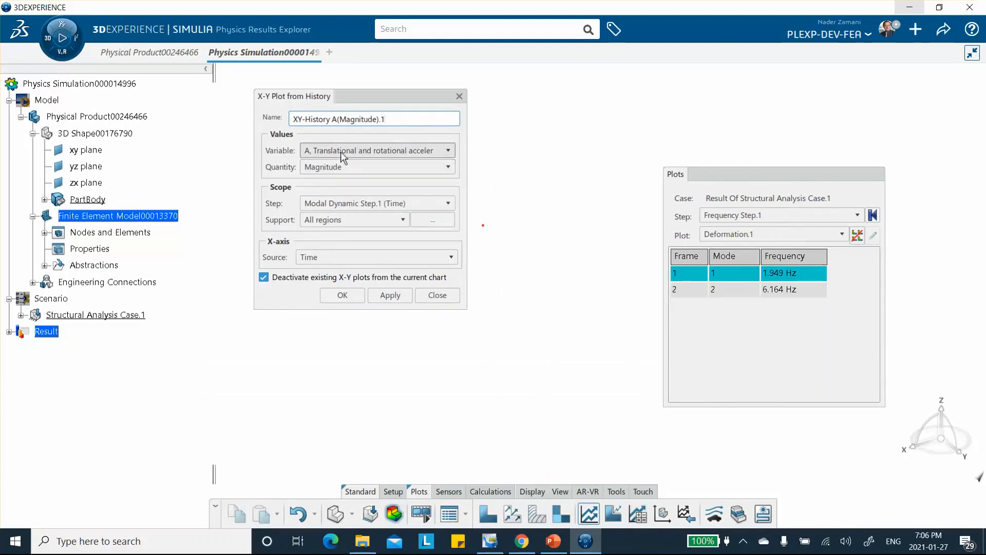
pyautogui.click(339, 154)
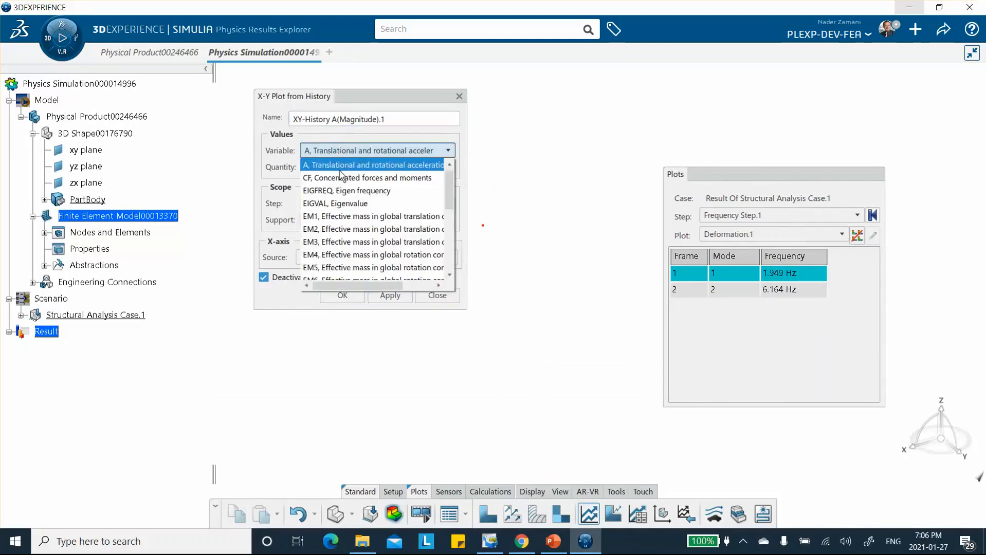
pyautogui.scroll(-4, 343, 203)
pyautogui.scroll(-3, 343, 204)
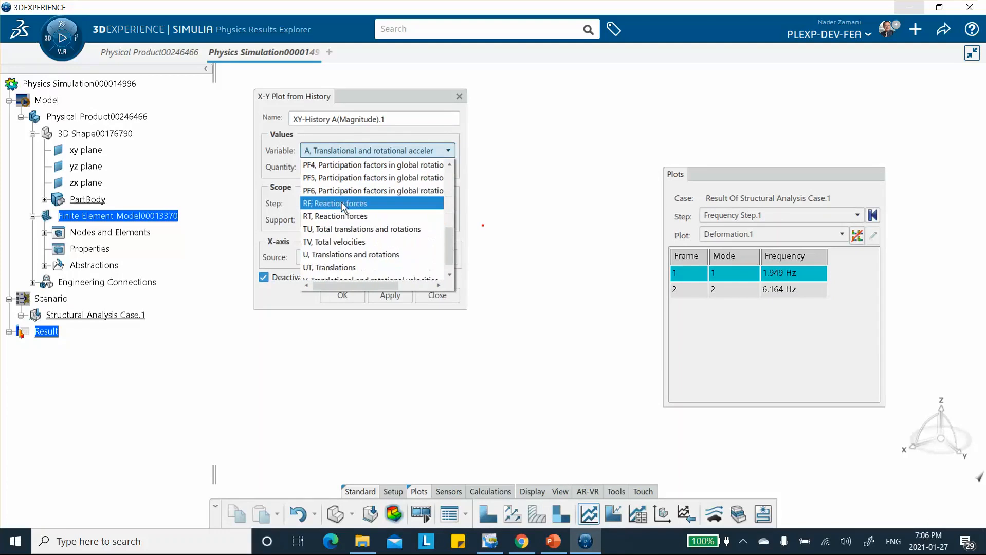
pyautogui.click(335, 248)
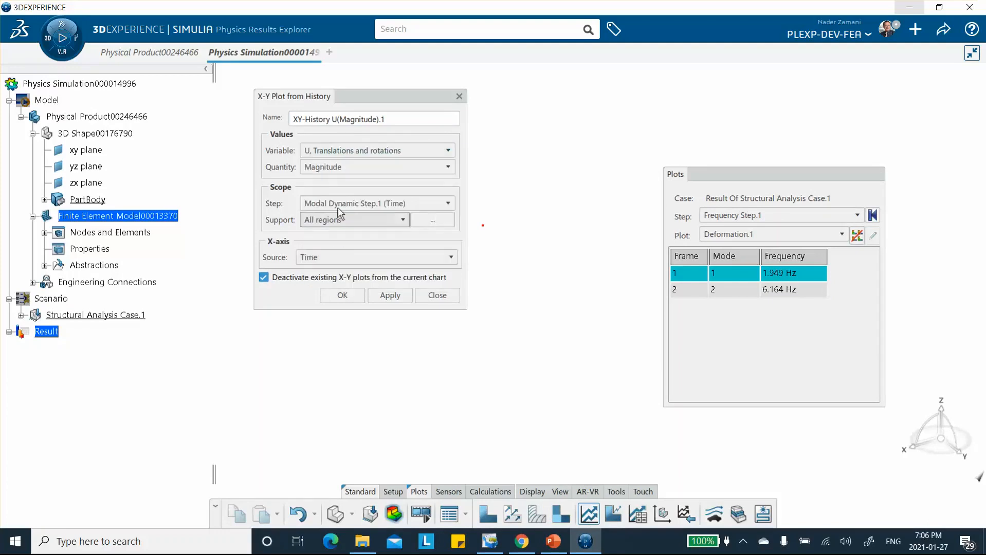
pyautogui.click(346, 167)
pyautogui.click(336, 249)
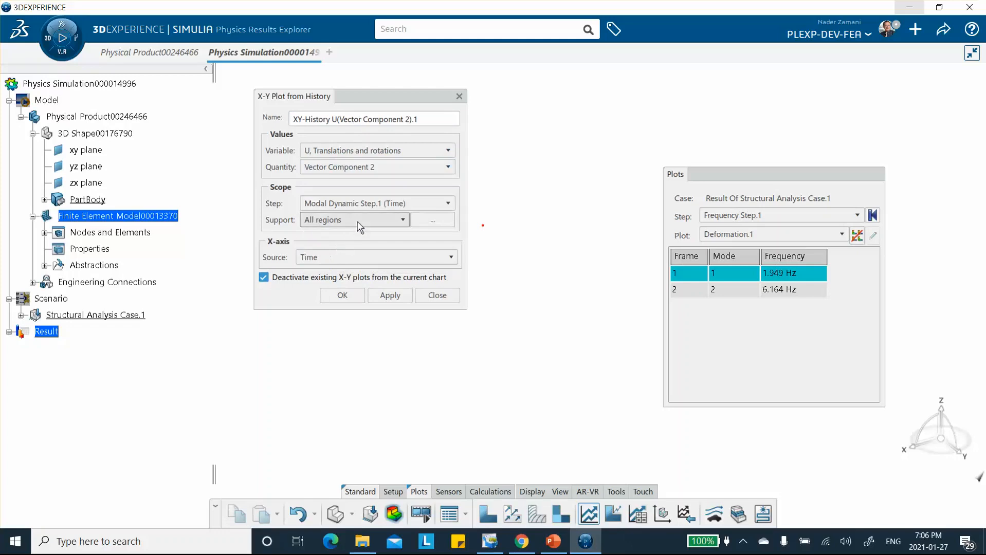
pyautogui.click(391, 296)
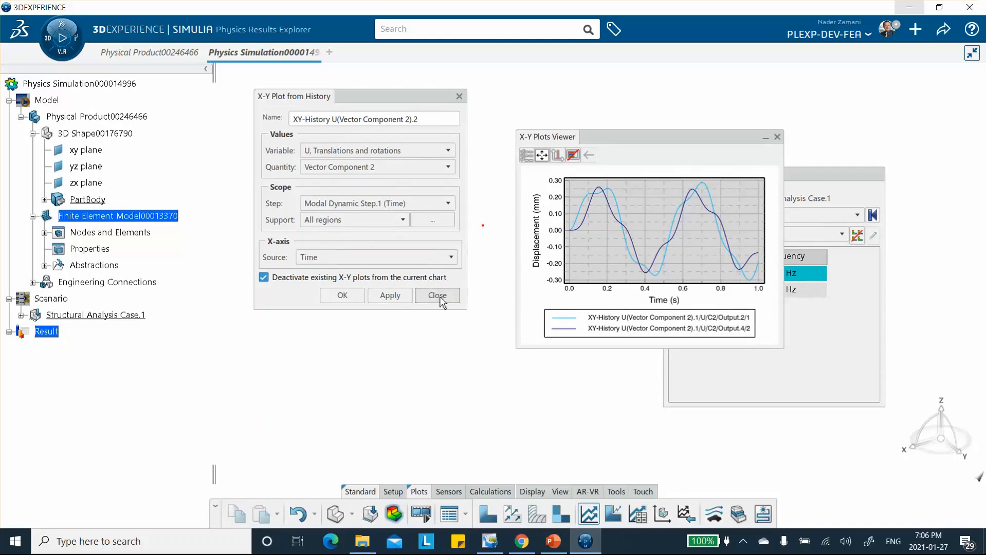
# Create an X-Y history plot of reaction force RF, Magnitude, for Output.3 against time, and finish plotting.
pyautogui.click(389, 151)
pyautogui.scroll(3, 389, 221)
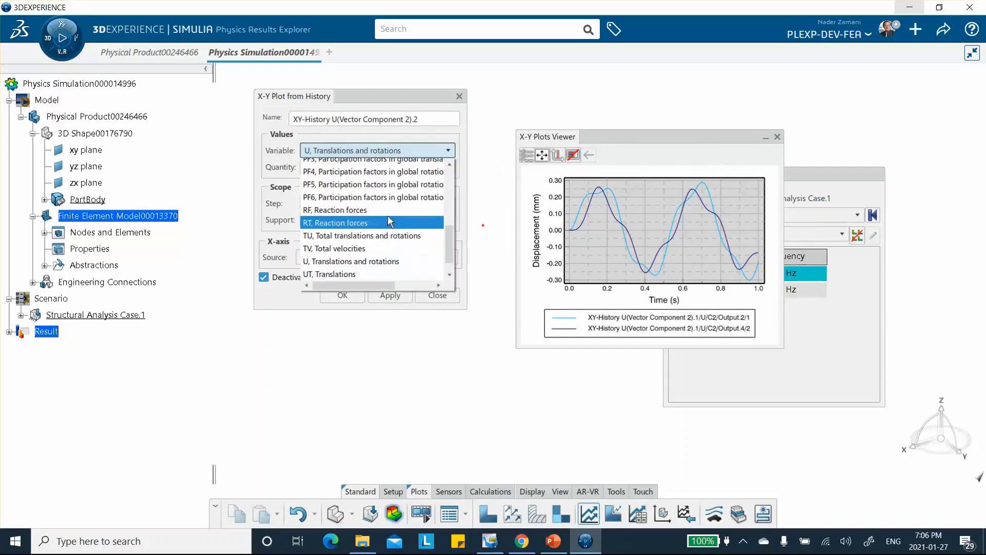
pyautogui.scroll(1, 388, 219)
pyautogui.scroll(-3, 370, 210)
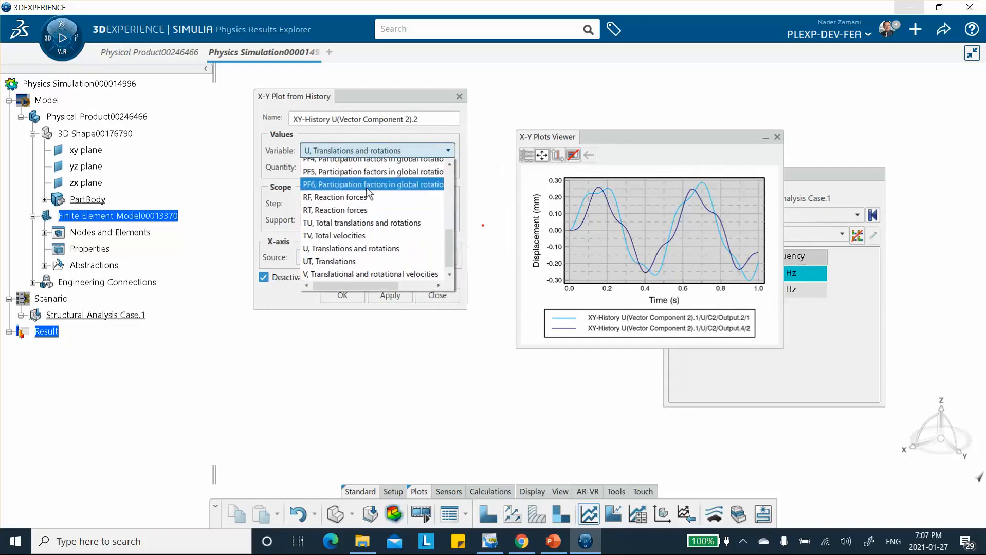
pyautogui.click(360, 199)
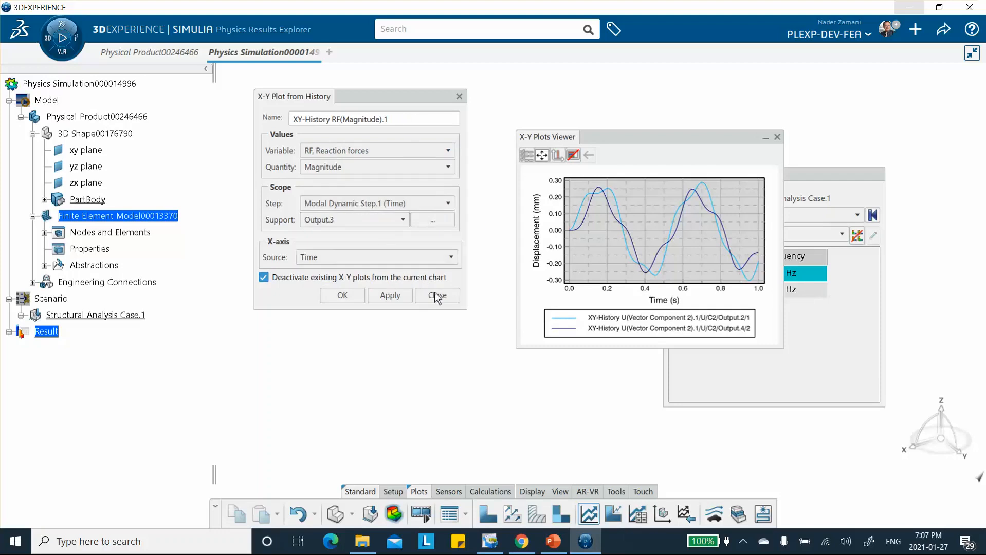
pyautogui.click(392, 296)
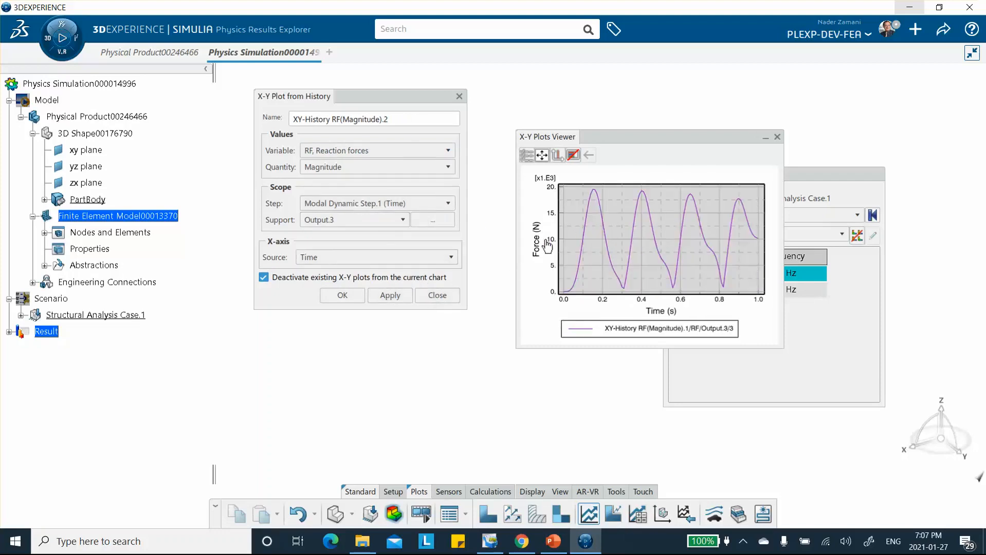
pyautogui.click(437, 293)
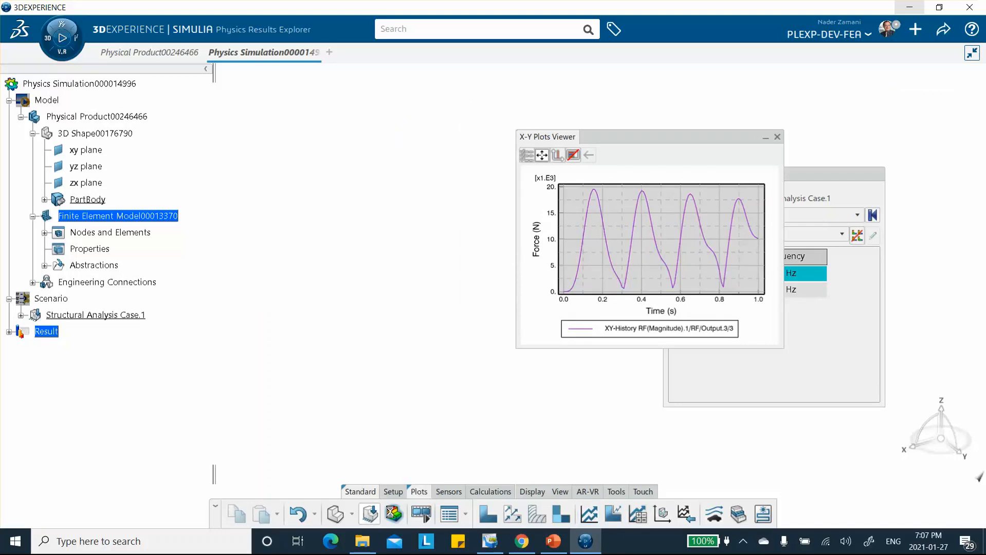
# Return to the structural scenario and add a Fraction-type damping definition, keeping its default values.
pyautogui.click(393, 512)
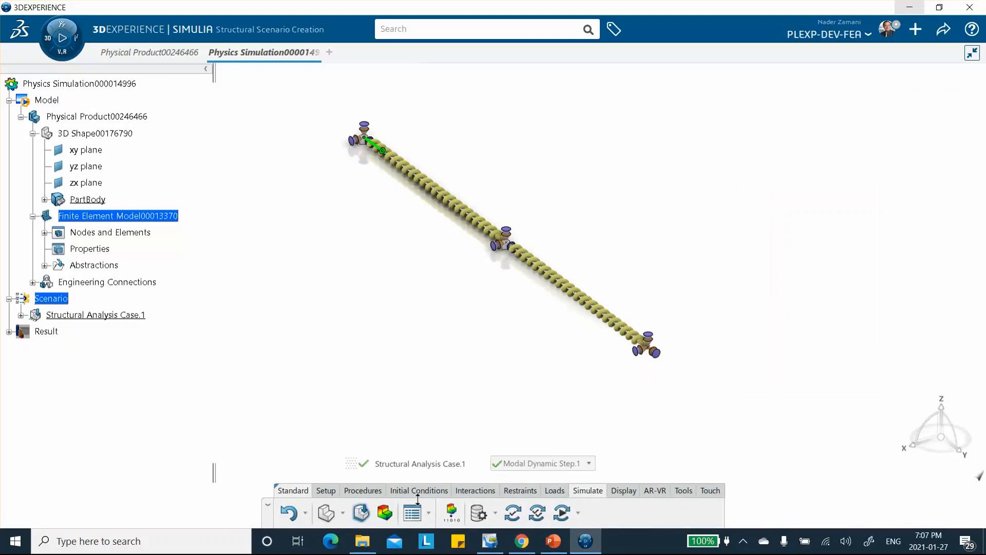
pyautogui.click(368, 492)
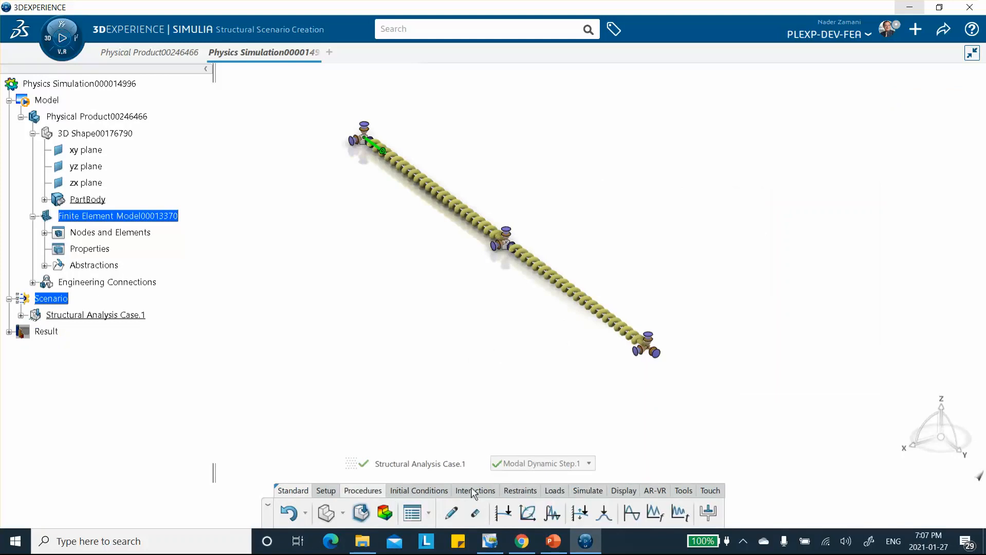
pyautogui.click(708, 512)
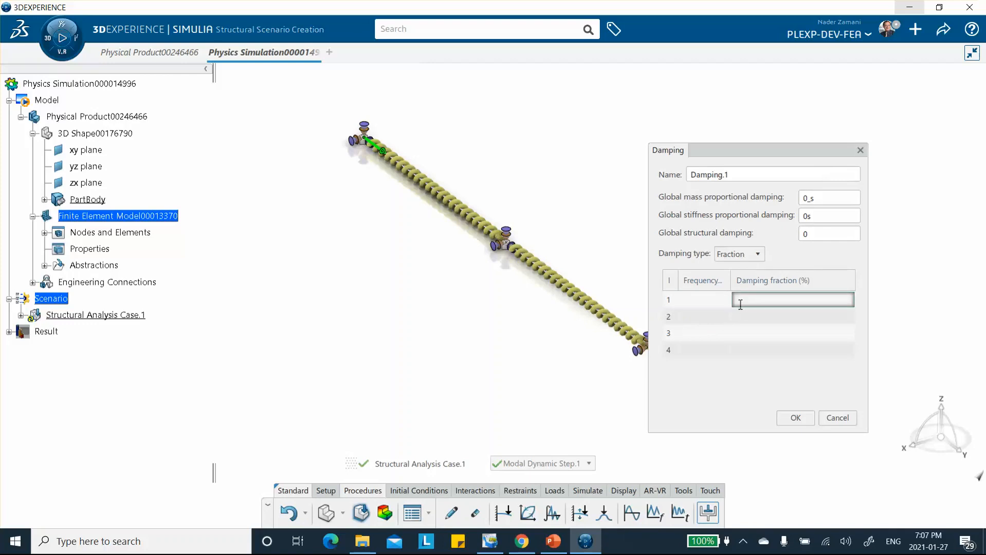
pyautogui.click(795, 418)
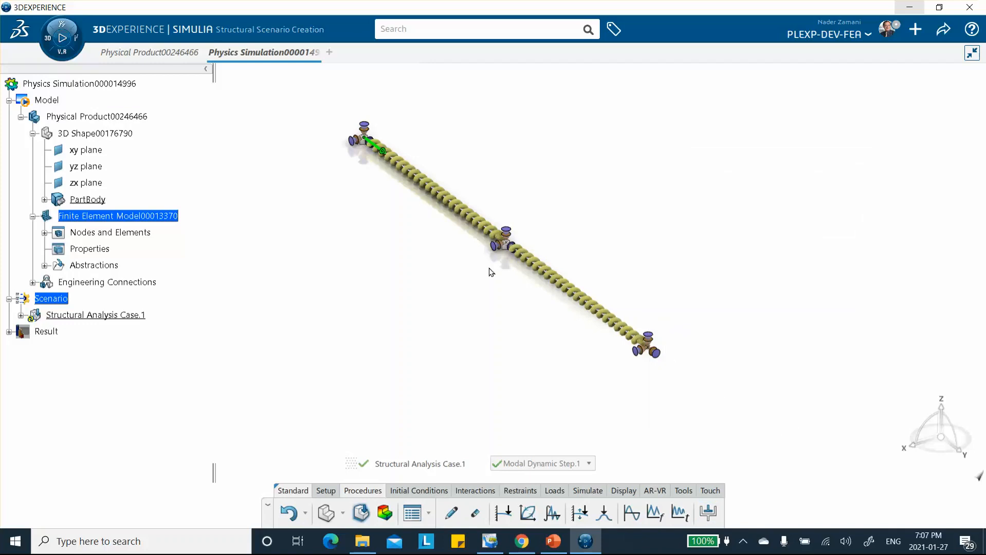